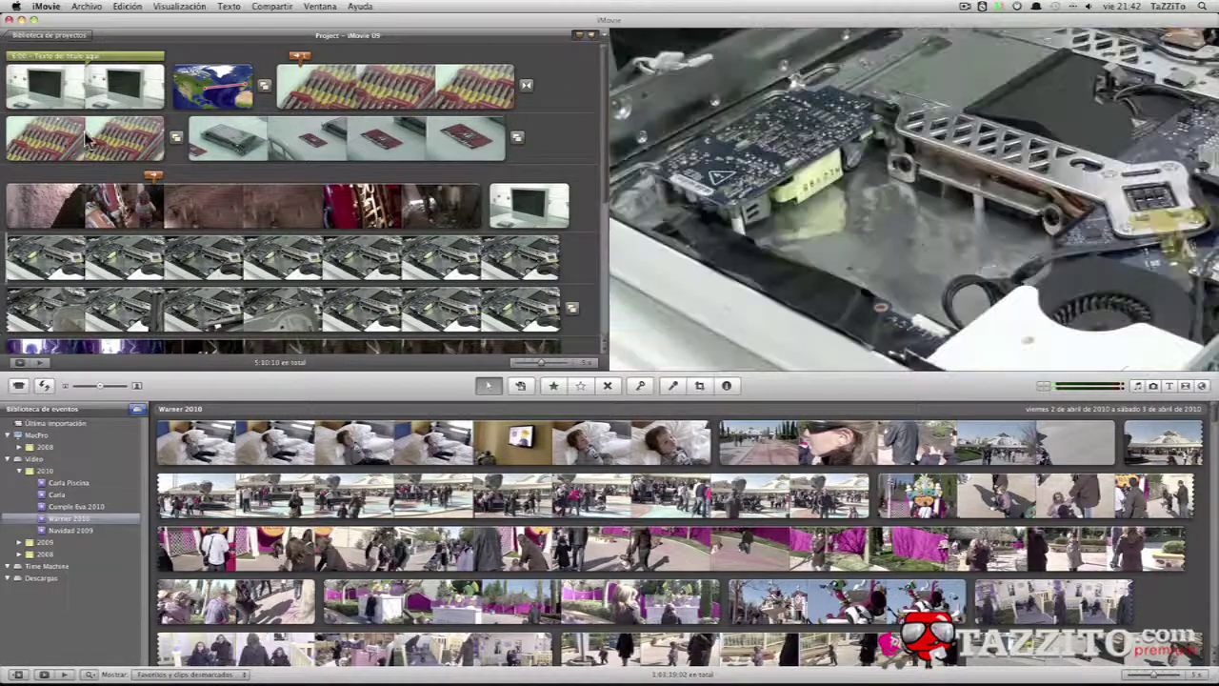
# Step: Delete the opening clip from the start of the project
pyautogui.click(50, 93)
pyautogui.press('Delete')
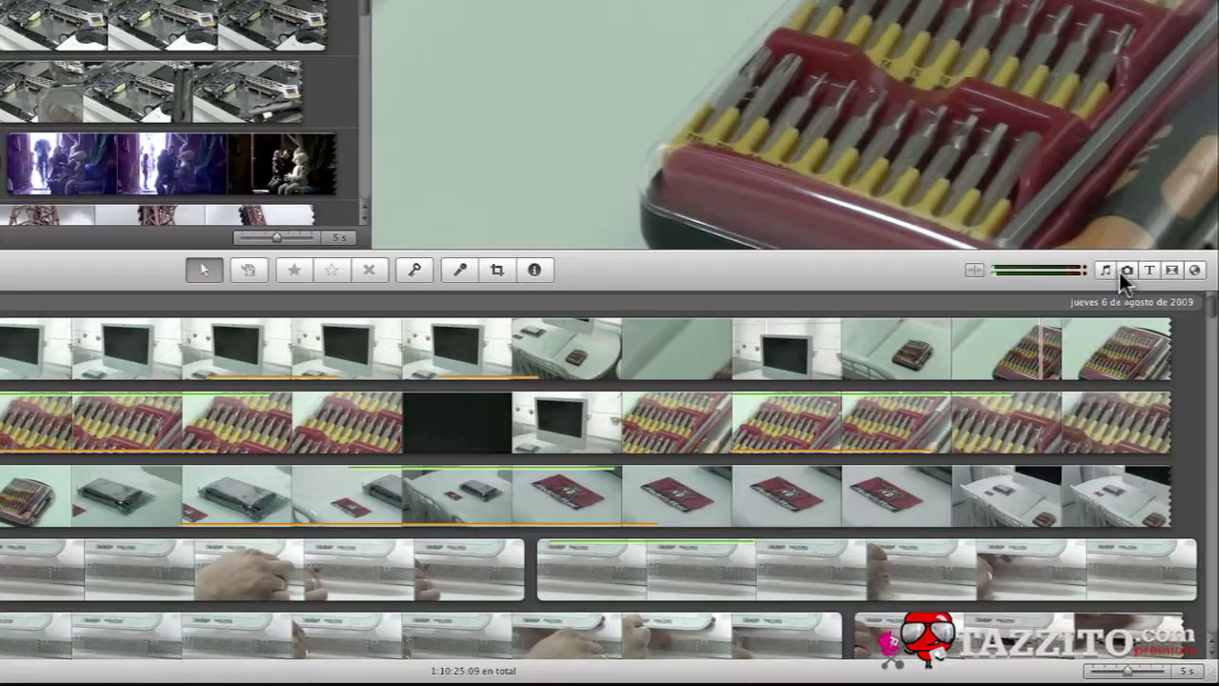
# Step: Open the photo browser and try to add the images folder to its list of sources
pyautogui.click(1127, 269)
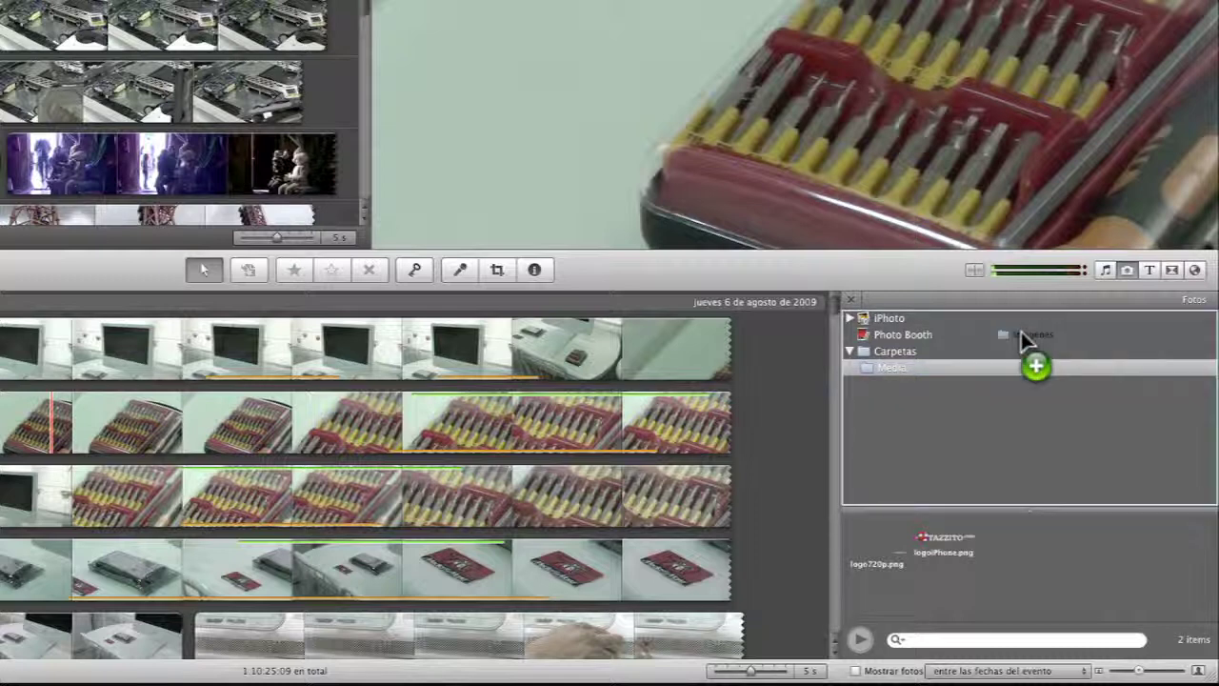
pyautogui.moveTo(1020, 331); pyautogui.dragTo(927, 430)
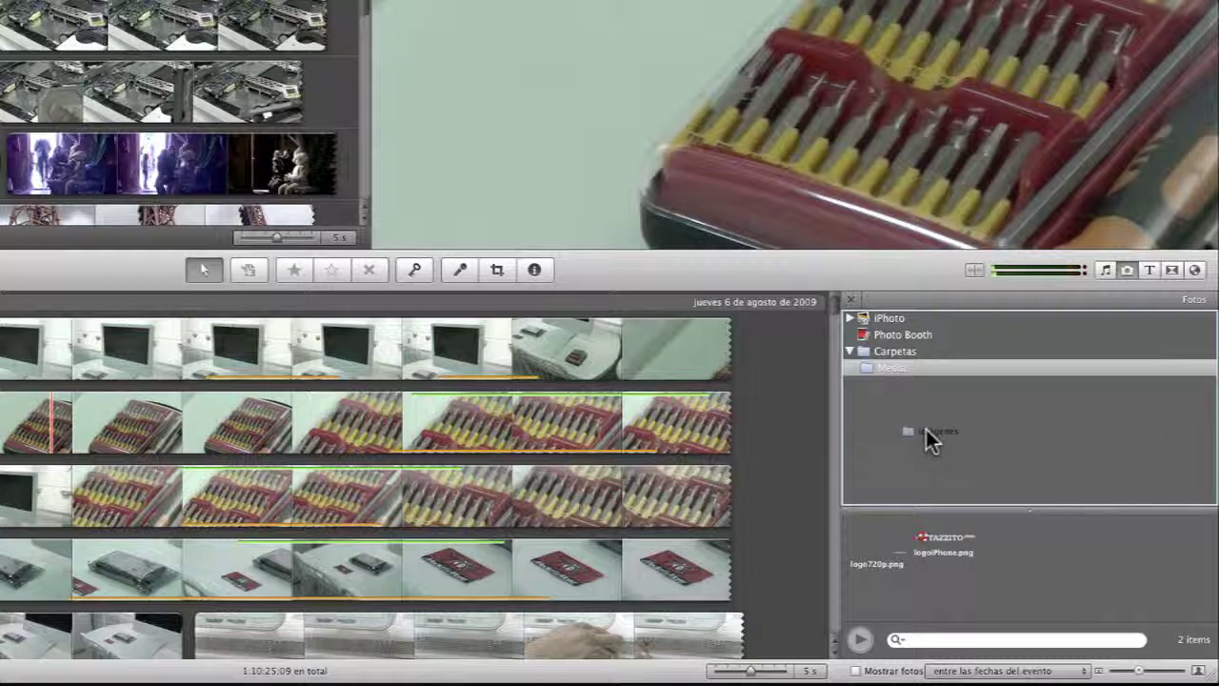
pyautogui.moveTo(925, 431); pyautogui.dragTo(926, 430)
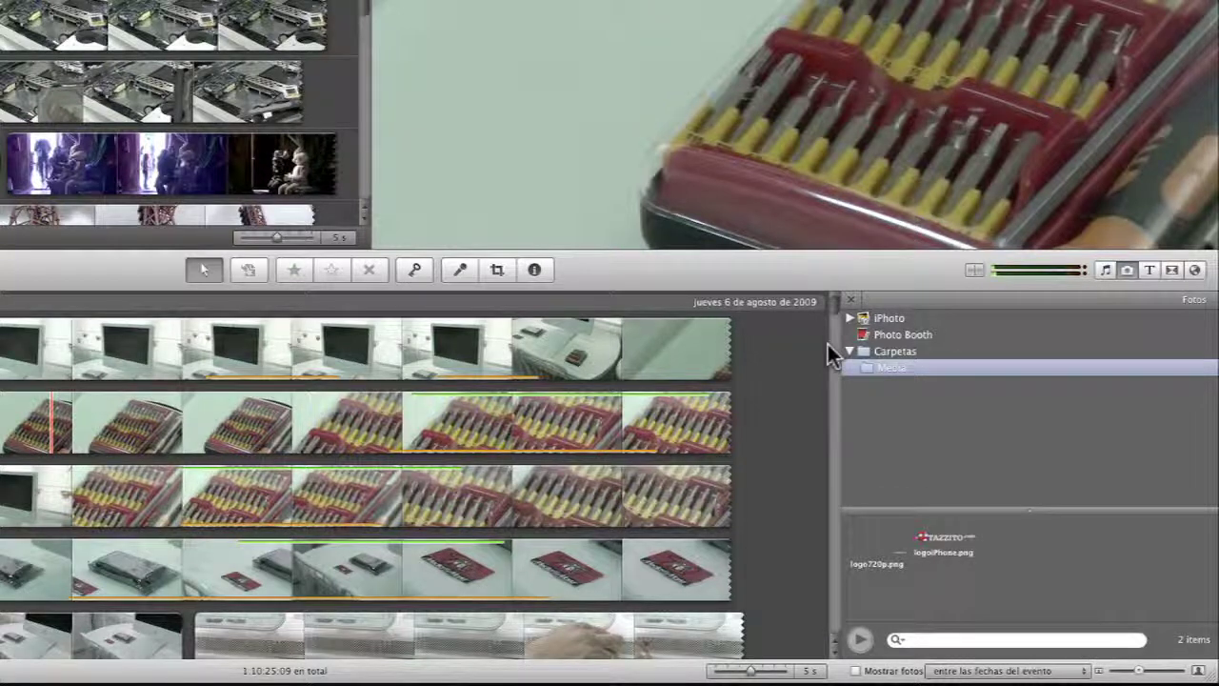
# Step: Show the iPhoto events in the photo browser, enlarge their thumbnails and make the thumbnail area taller
pyautogui.click(850, 318)
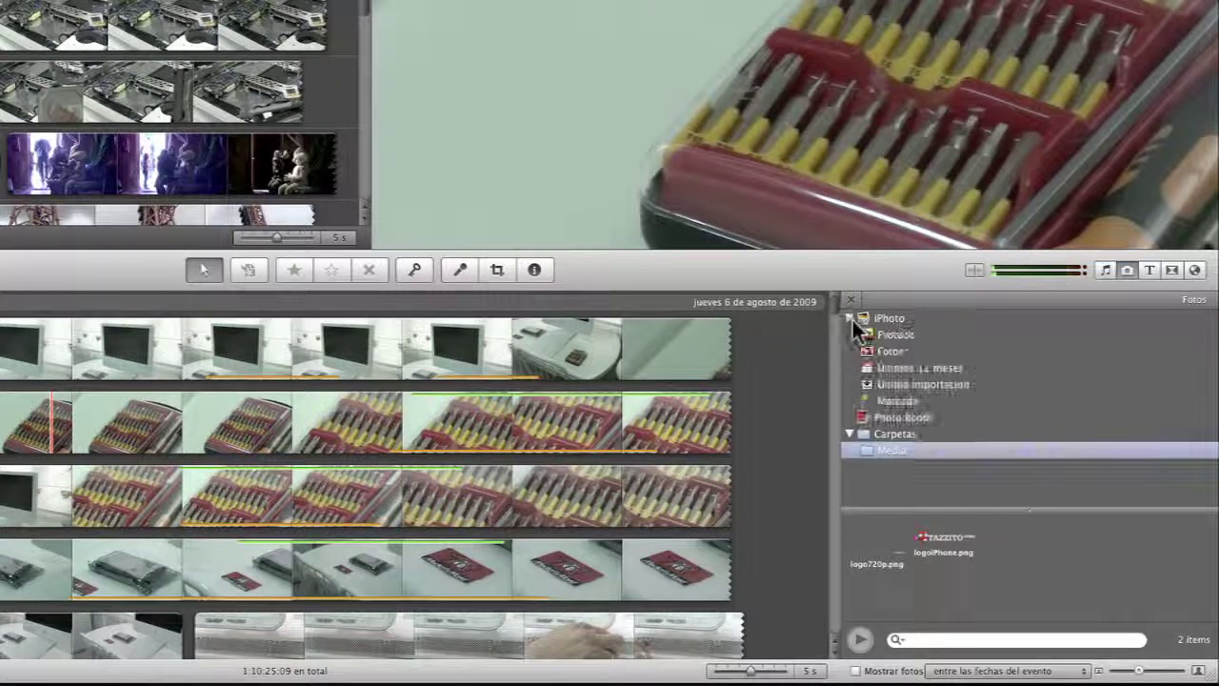
pyautogui.click(894, 336)
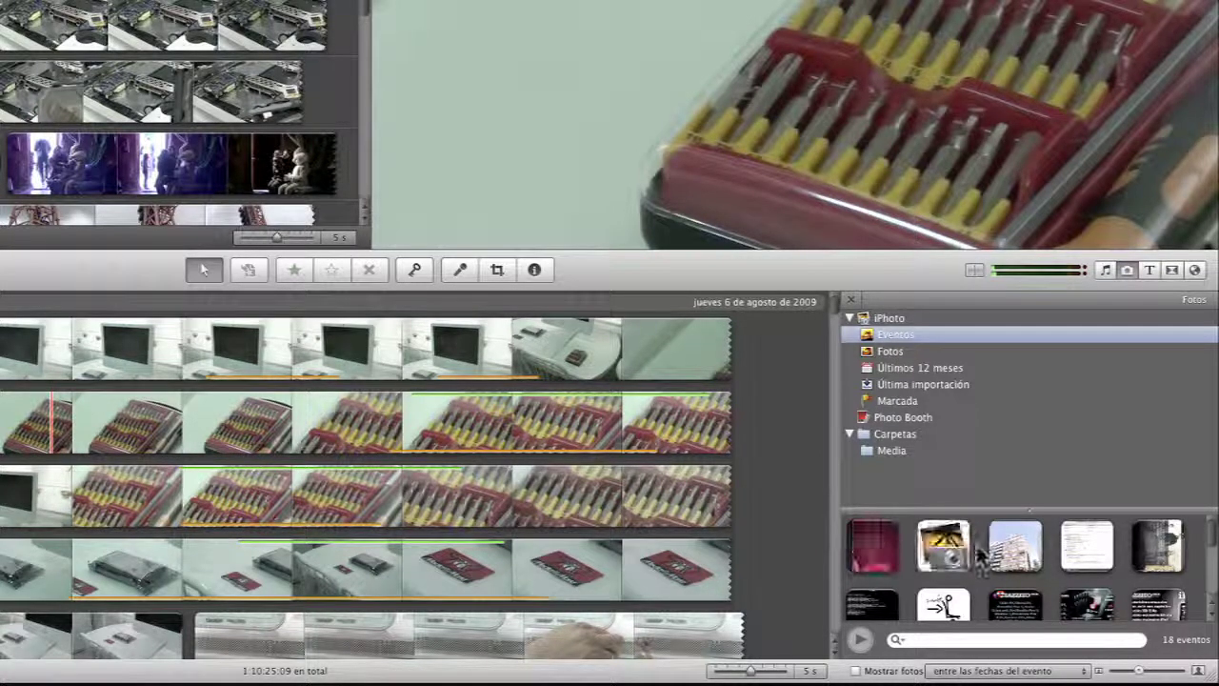
pyautogui.moveTo(1137, 670); pyautogui.dragTo(1141, 669)
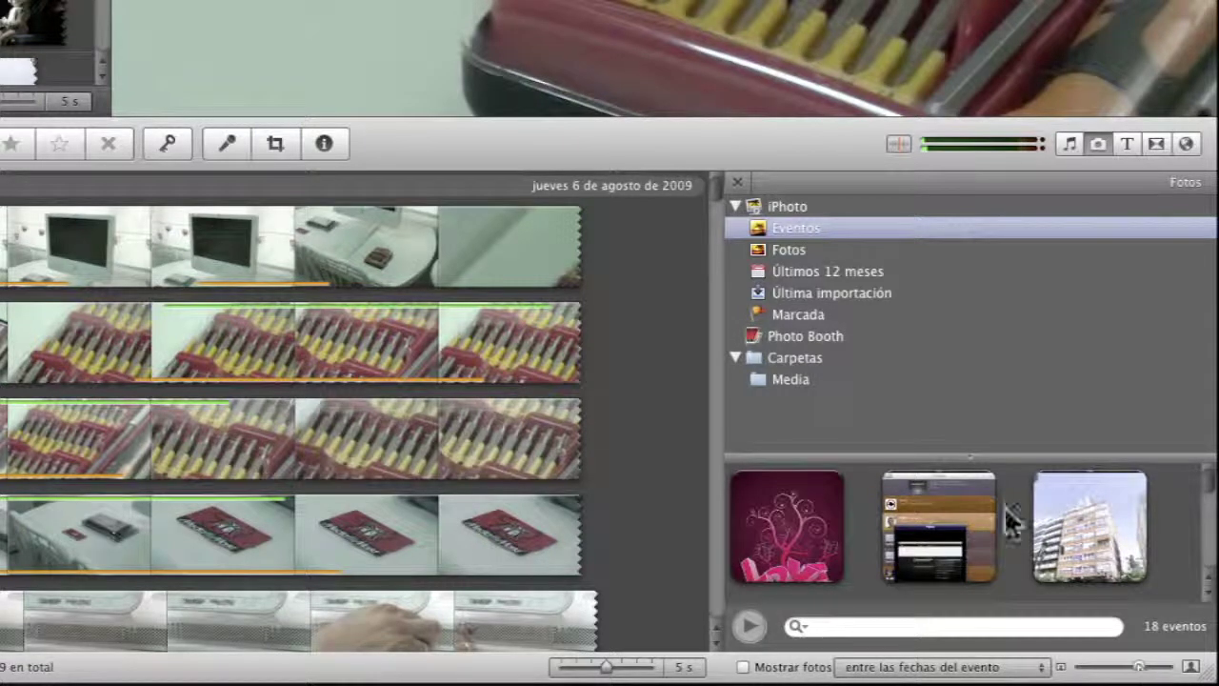
pyautogui.moveTo(974, 452); pyautogui.dragTo(967, 310)
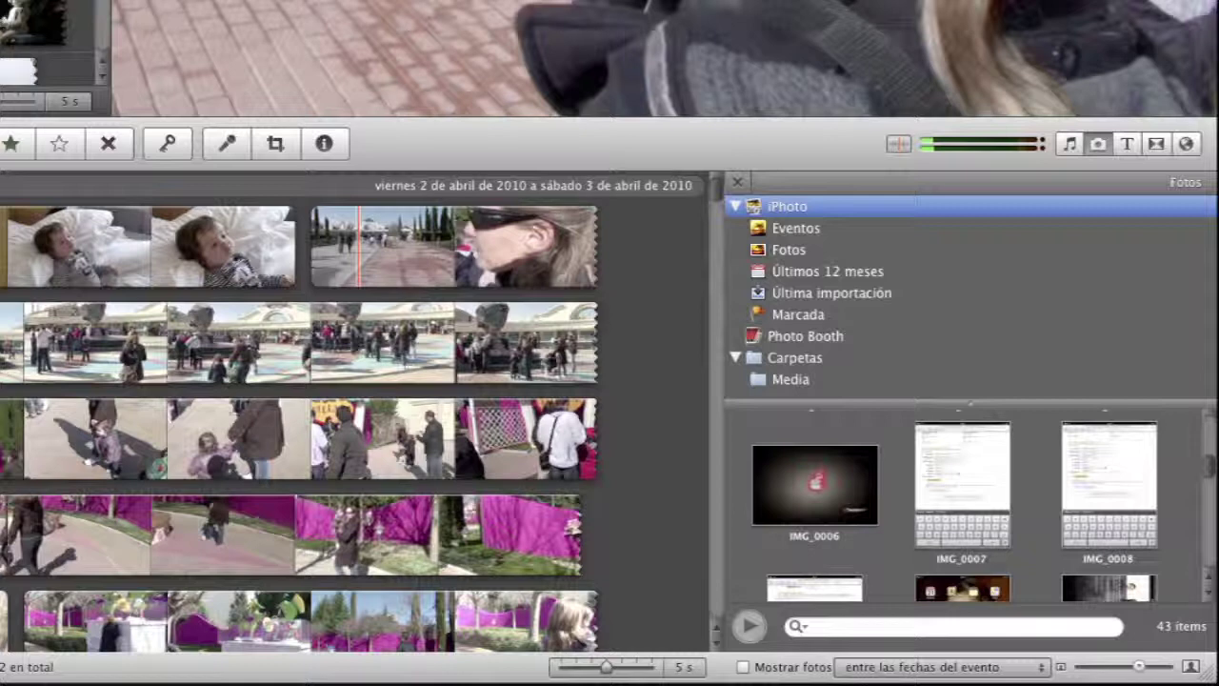
# Step: Limit the photos to those between the event's dates, check the other range options and switch to the event starting 4 November 2008
pyautogui.moveTo(795, 678)
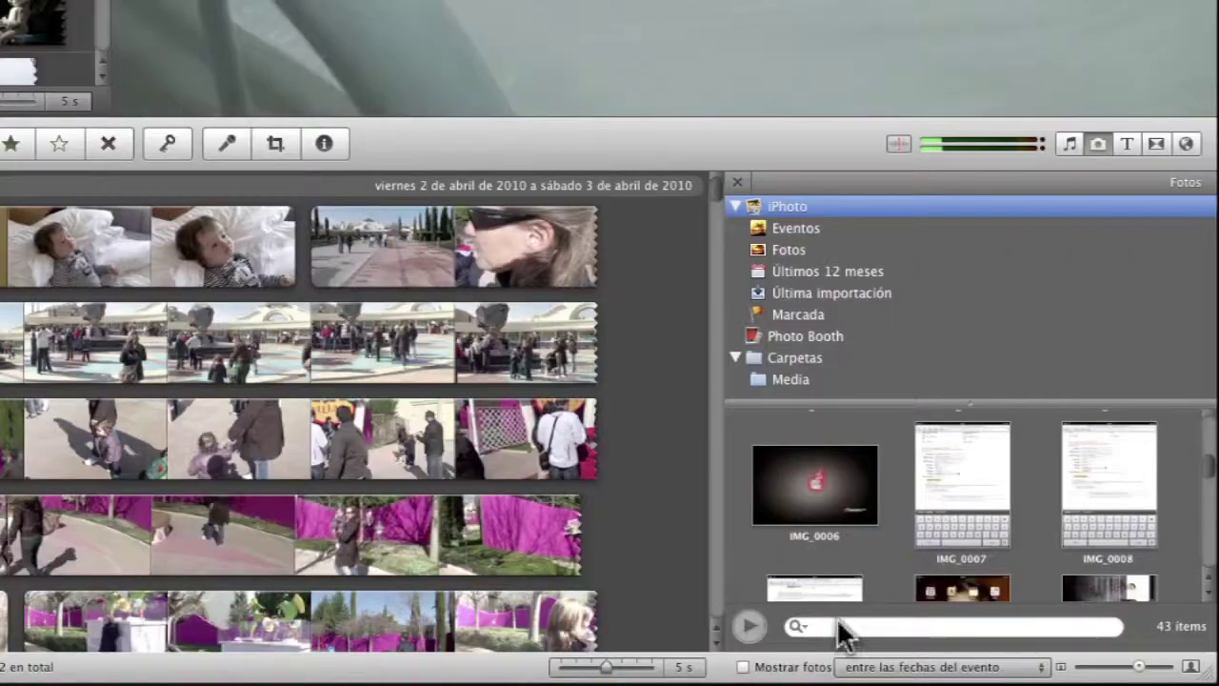
pyautogui.click(743, 666)
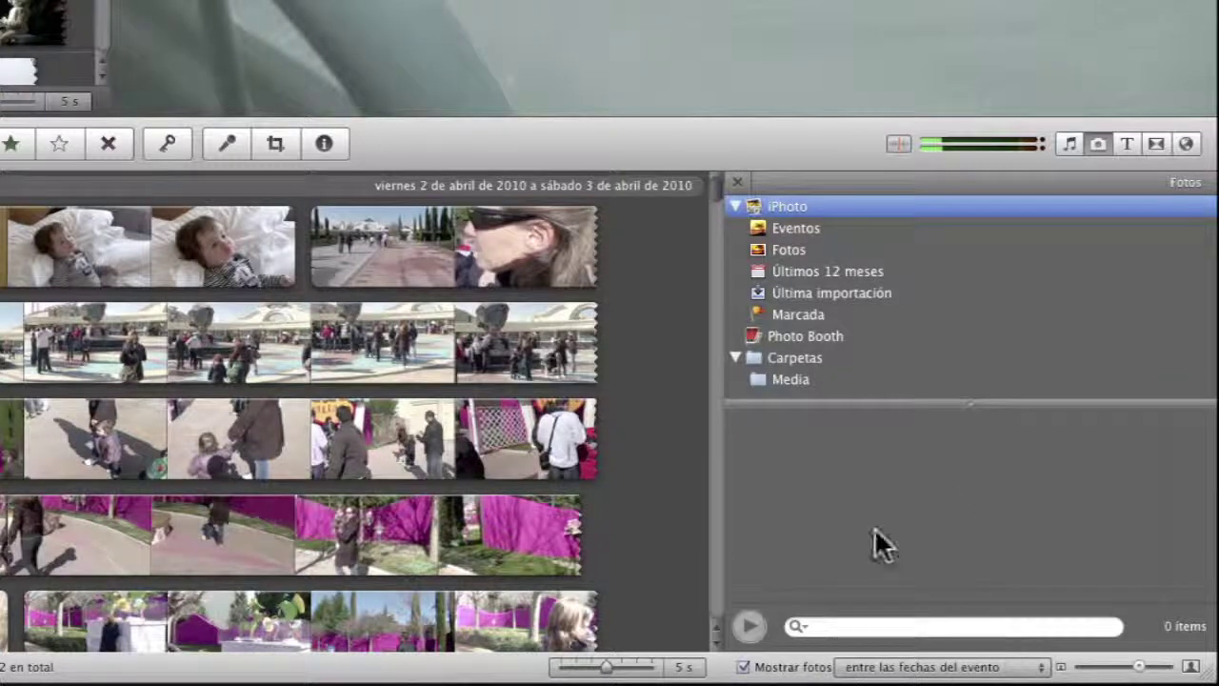
pyautogui.click(913, 667)
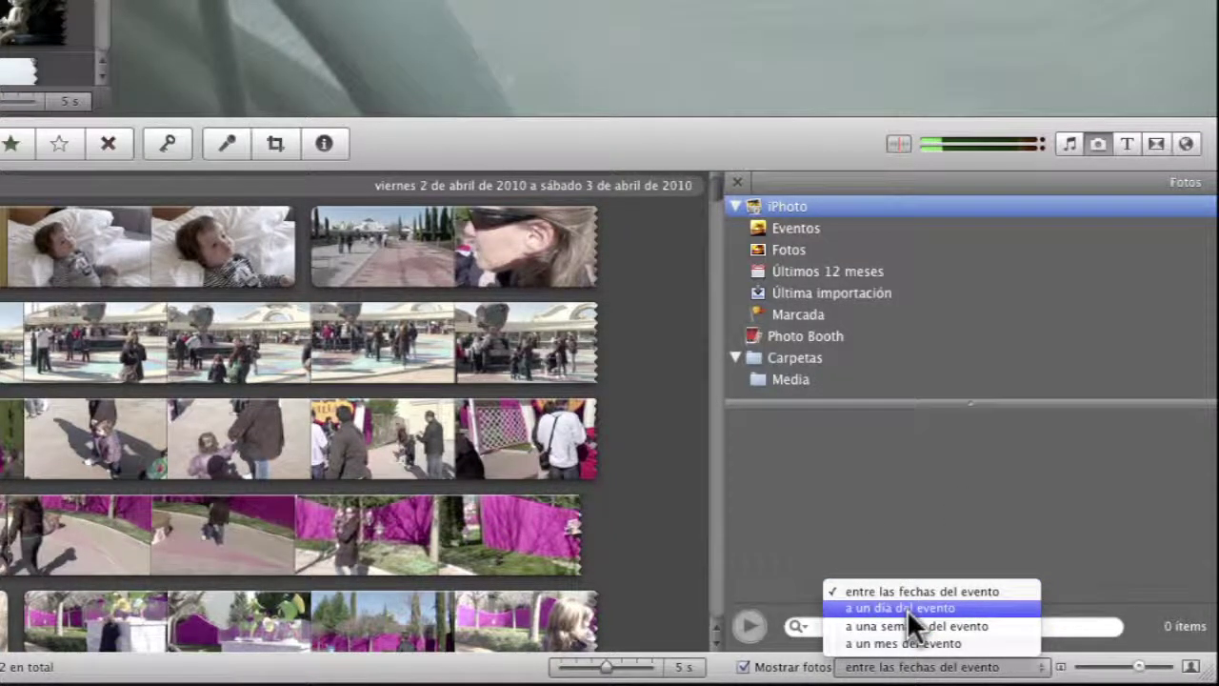
pyautogui.click(791, 476)
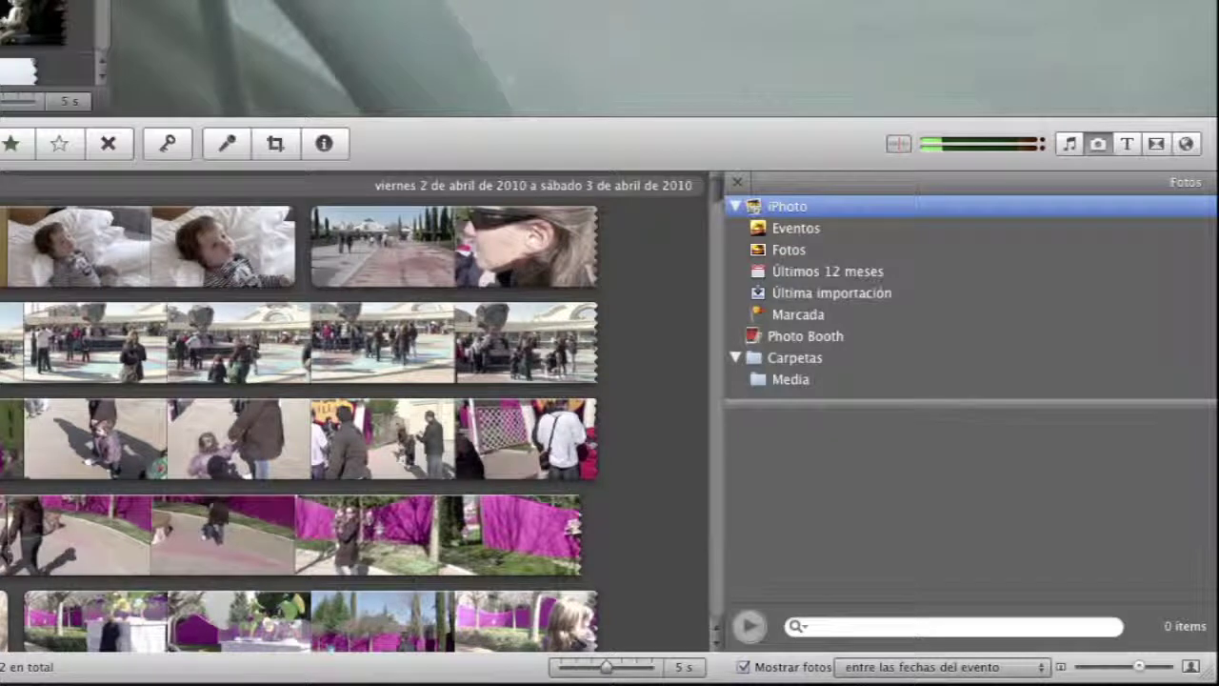
pyautogui.click(2, 406)
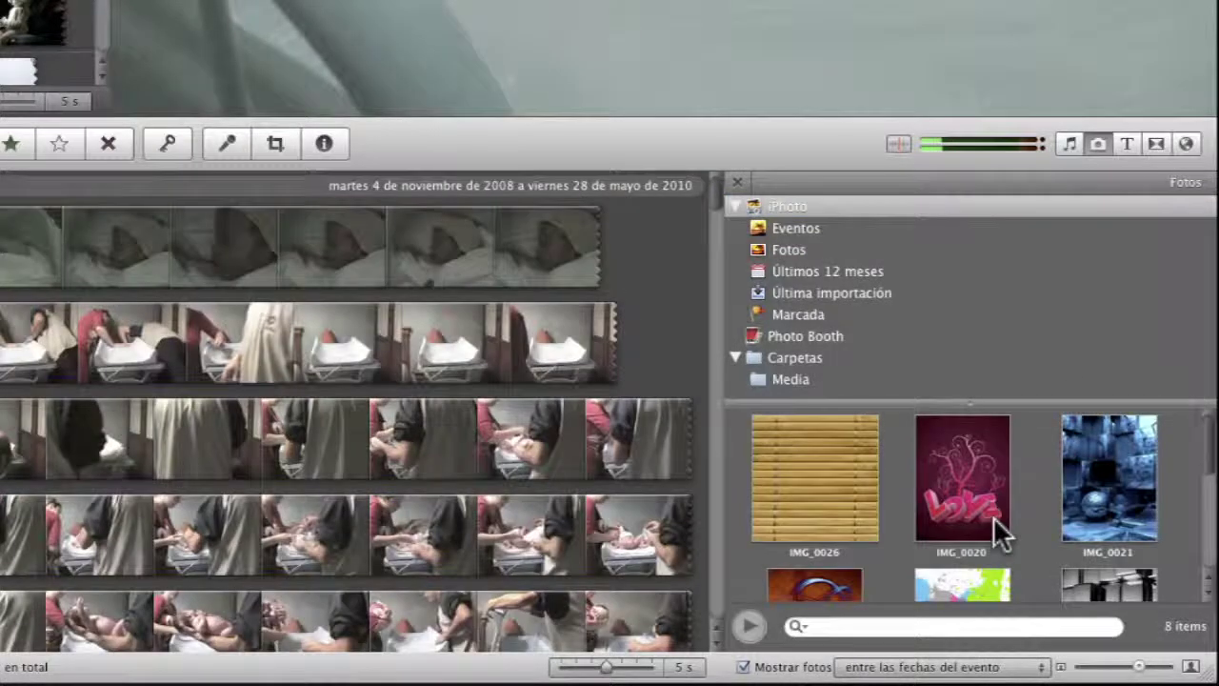
# Step: Look through the iPhoto photos that fall within the selected event's dates
pyautogui.scroll(-4, 990, 514)
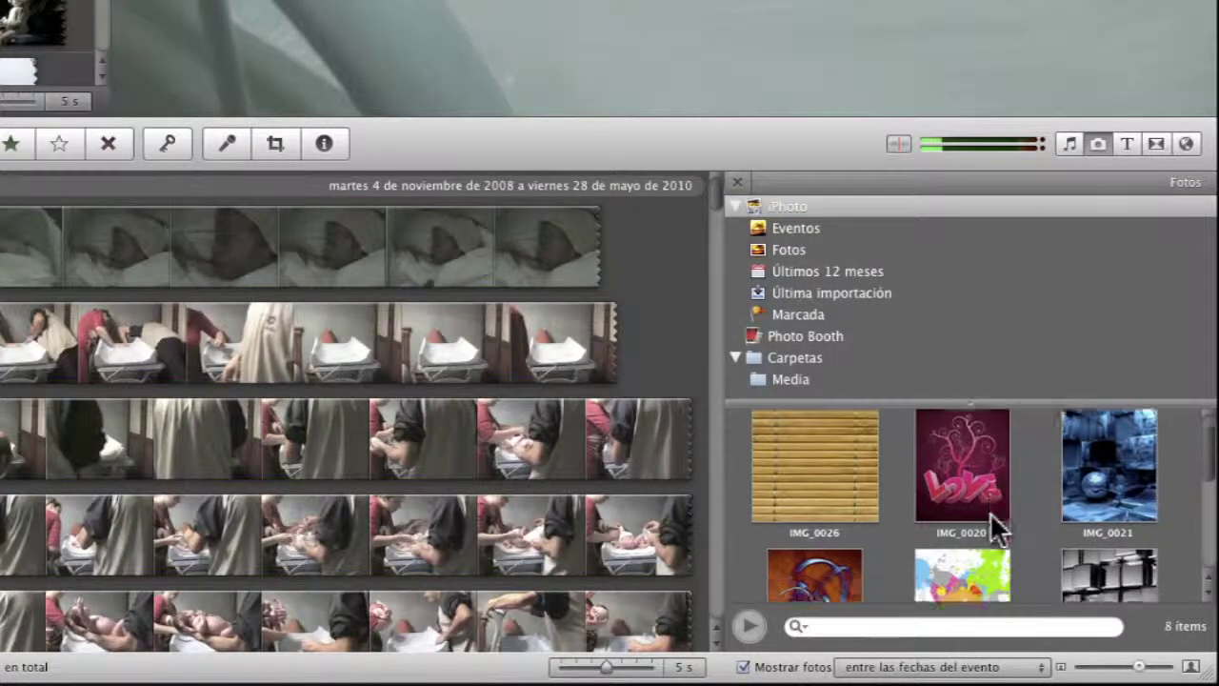
pyautogui.scroll(-1, 989, 512)
pyautogui.scroll(3, 989, 512)
pyautogui.scroll(-1, 989, 511)
pyautogui.scroll(-2, 989, 511)
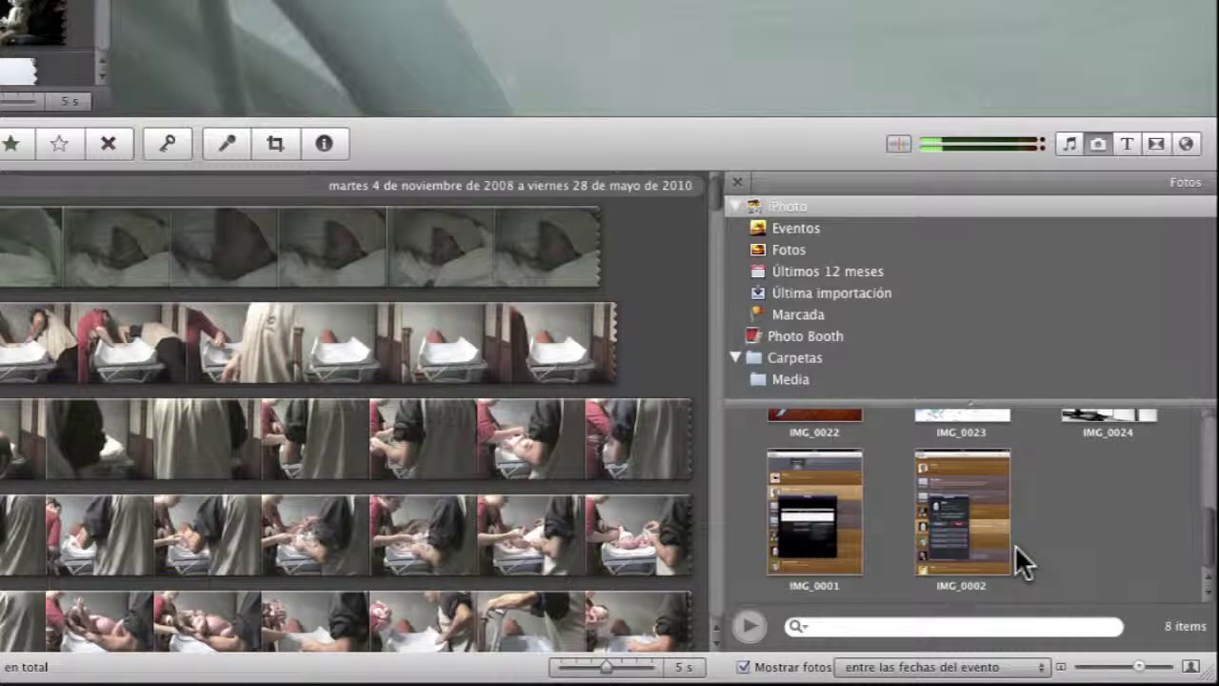
pyautogui.scroll(2, 1016, 550)
pyautogui.scroll(2, 1014, 544)
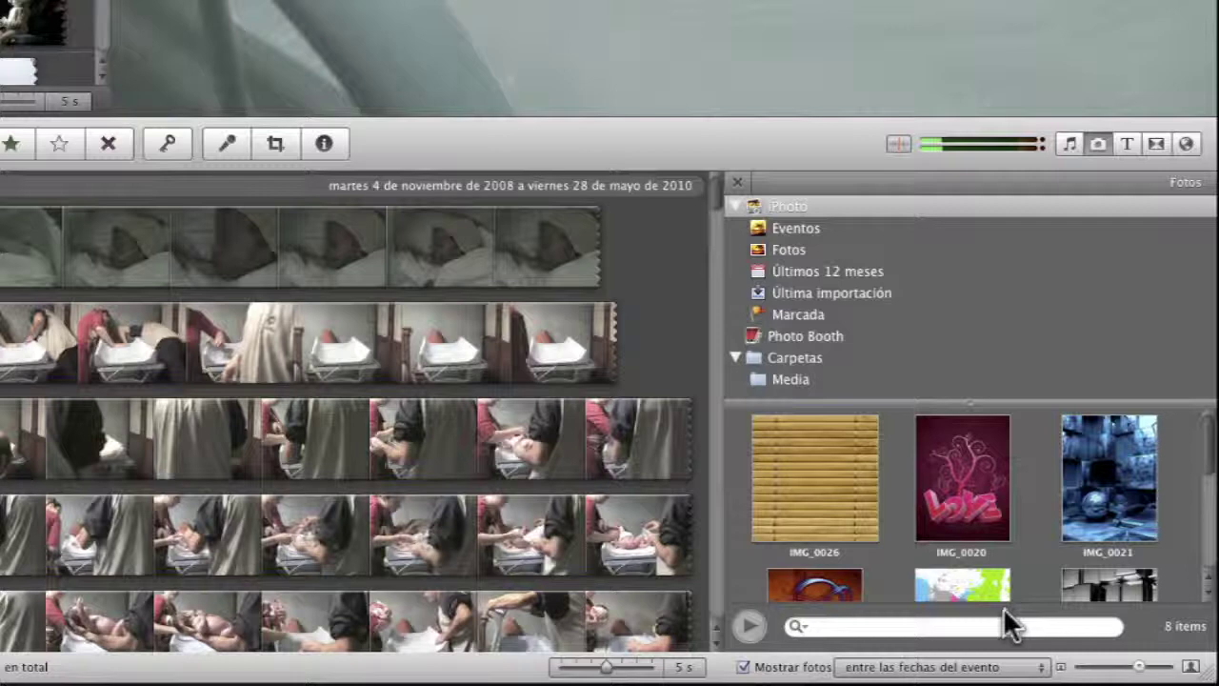
# Step: Turn off the event date filter and browse through the iPhoto events
pyautogui.click(776, 671)
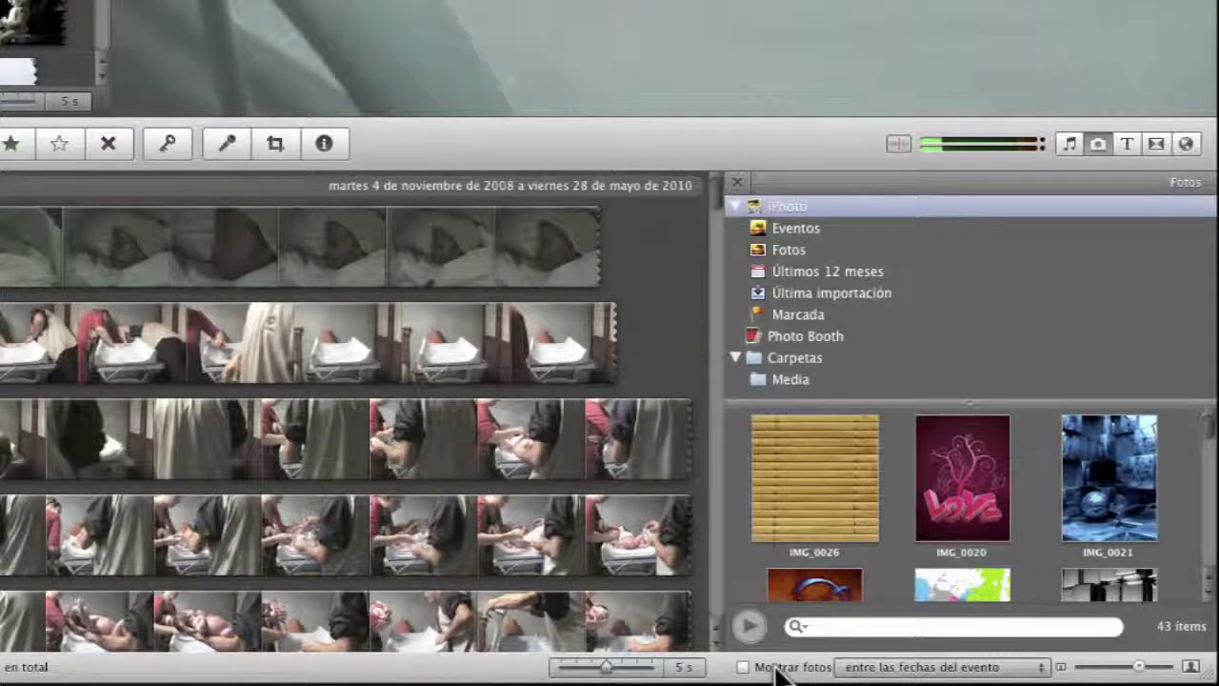
pyautogui.click(792, 212)
pyautogui.click(783, 226)
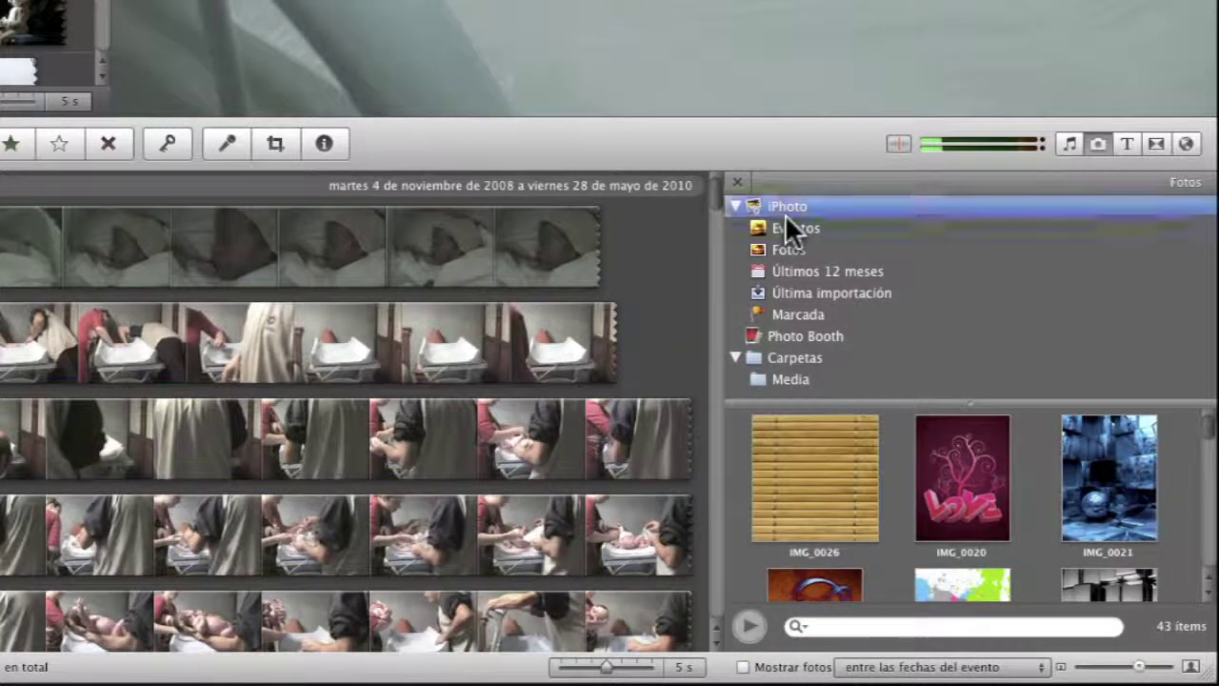
pyautogui.scroll(-5, 945, 527)
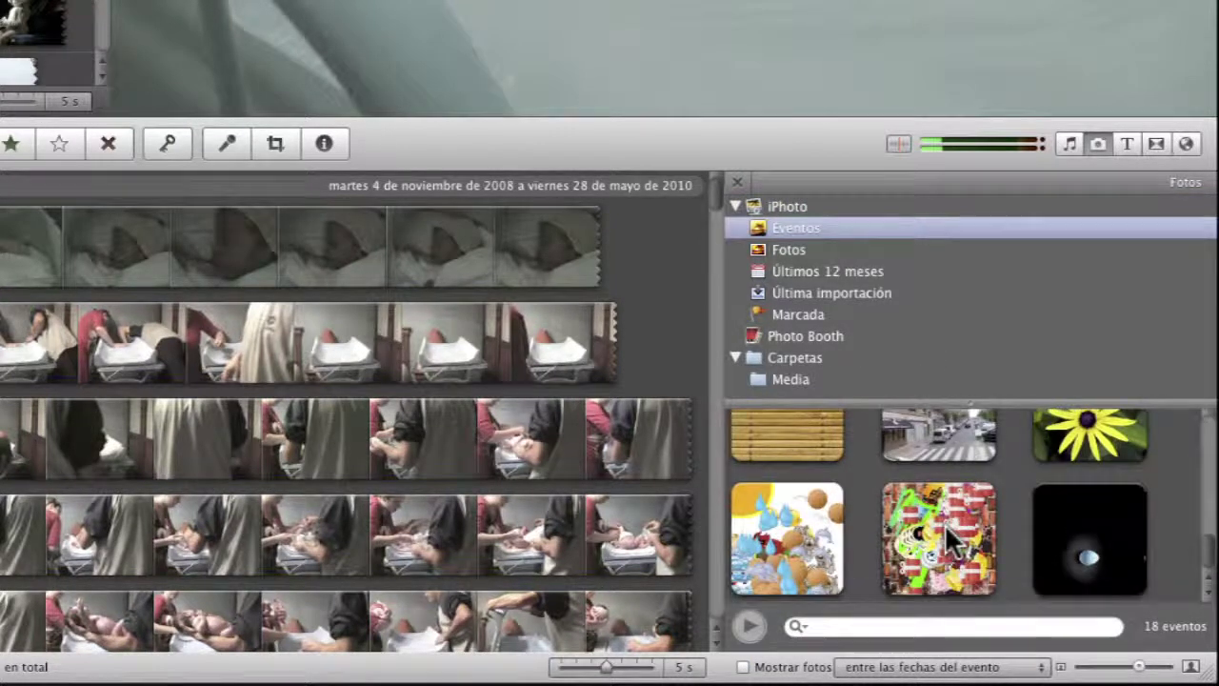
pyautogui.scroll(6, 946, 529)
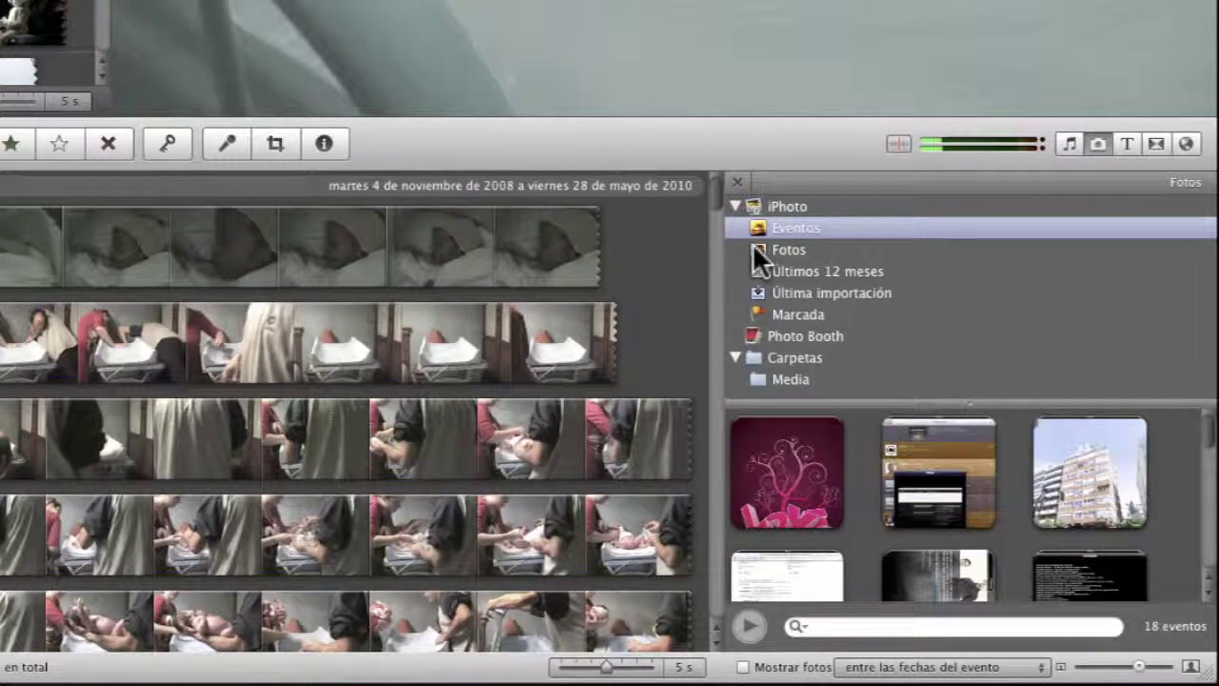
# Step: Find IMG_0006 among all iPhoto photos and insert it at the start of the project, before the world map clip
pyautogui.click(754, 247)
pyautogui.scroll(-15, 1074, 572)
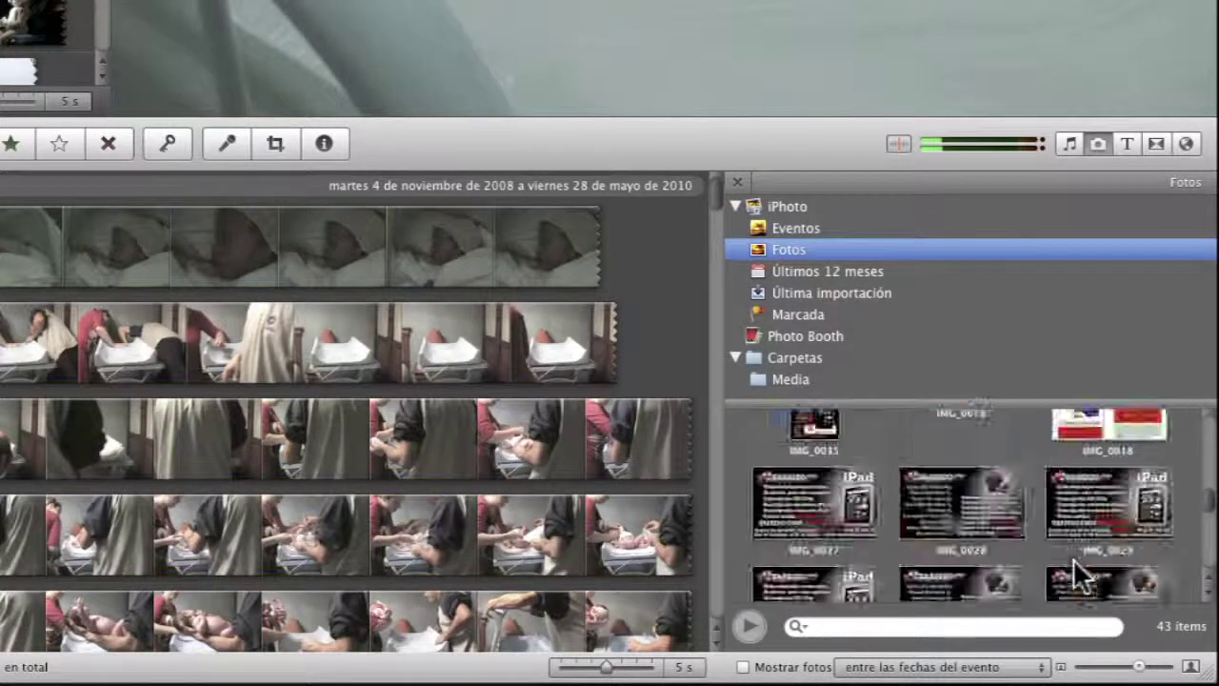
pyautogui.scroll(8, 1030, 507)
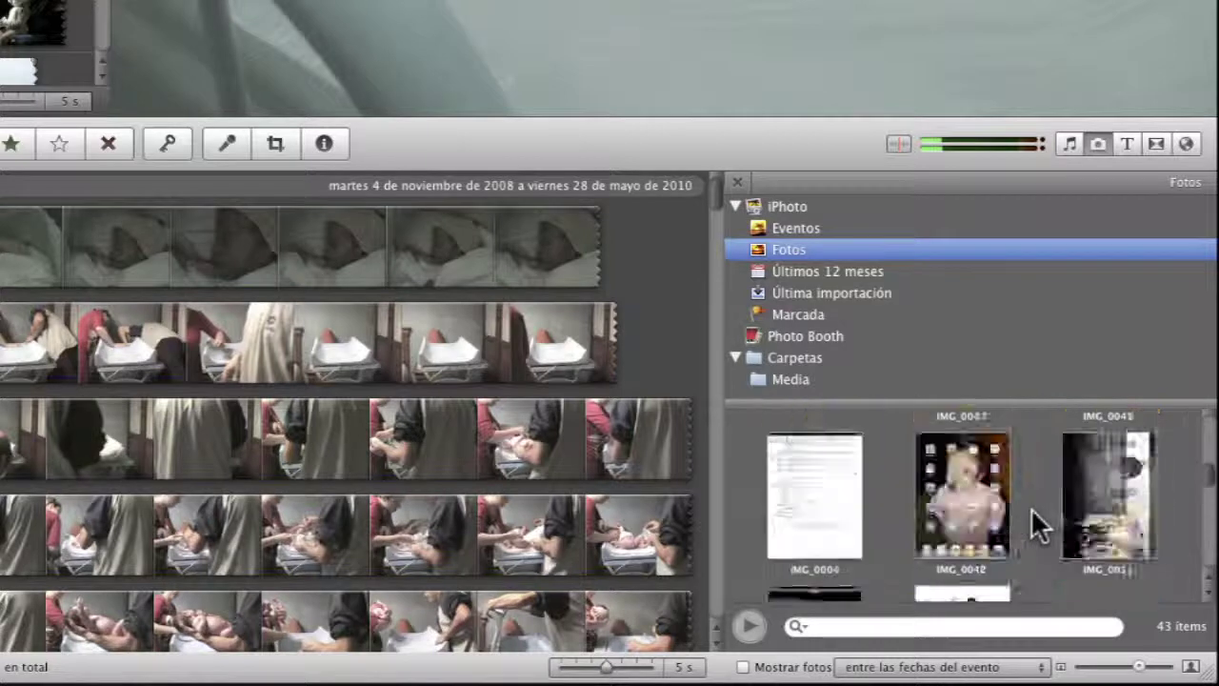
pyautogui.scroll(8, 1030, 507)
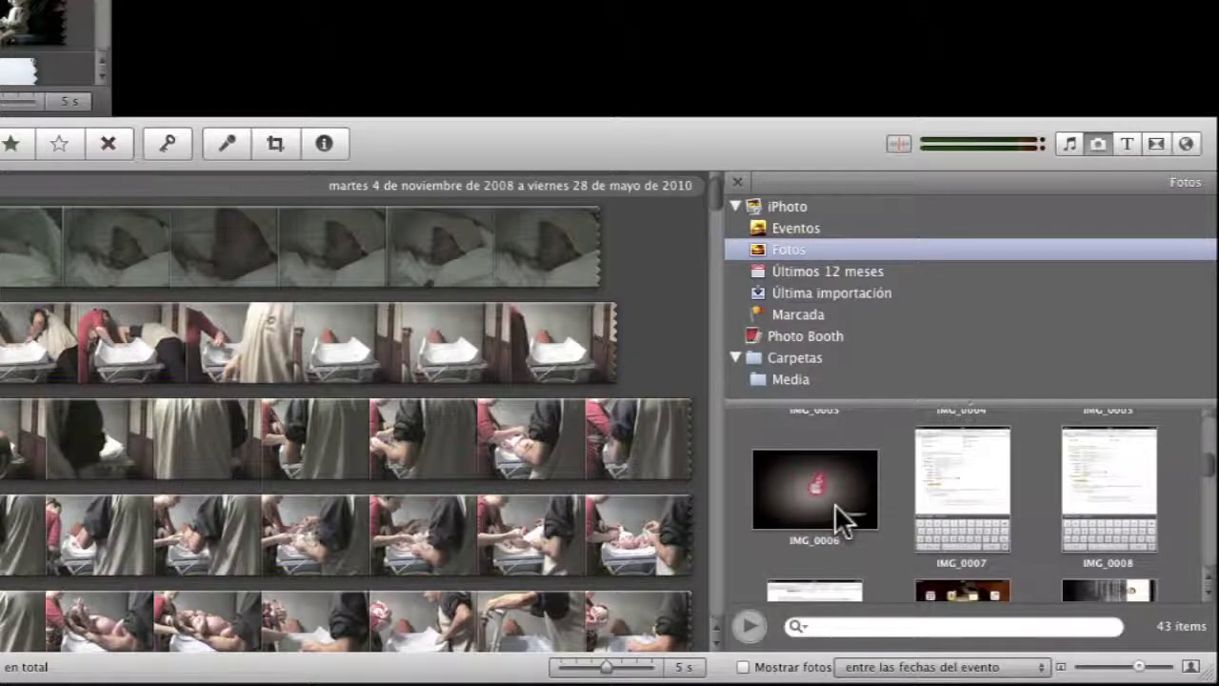
pyautogui.click(834, 504)
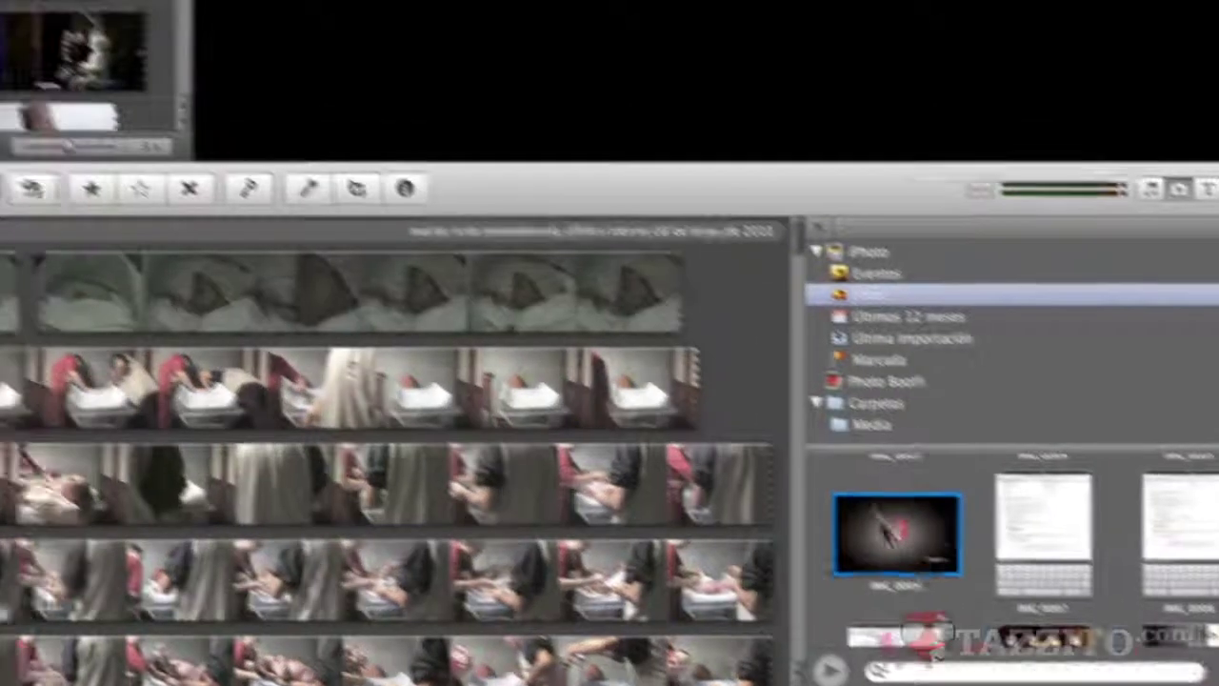
pyautogui.moveTo(834, 505); pyautogui.dragTo(266, 234)
pyautogui.moveTo(690, 467)
pyautogui.mouseDown()
pyautogui.moveTo(625, 489)
pyautogui.moveTo(28, 232)
pyautogui.moveTo(16, 181)
pyautogui.mouseUp()
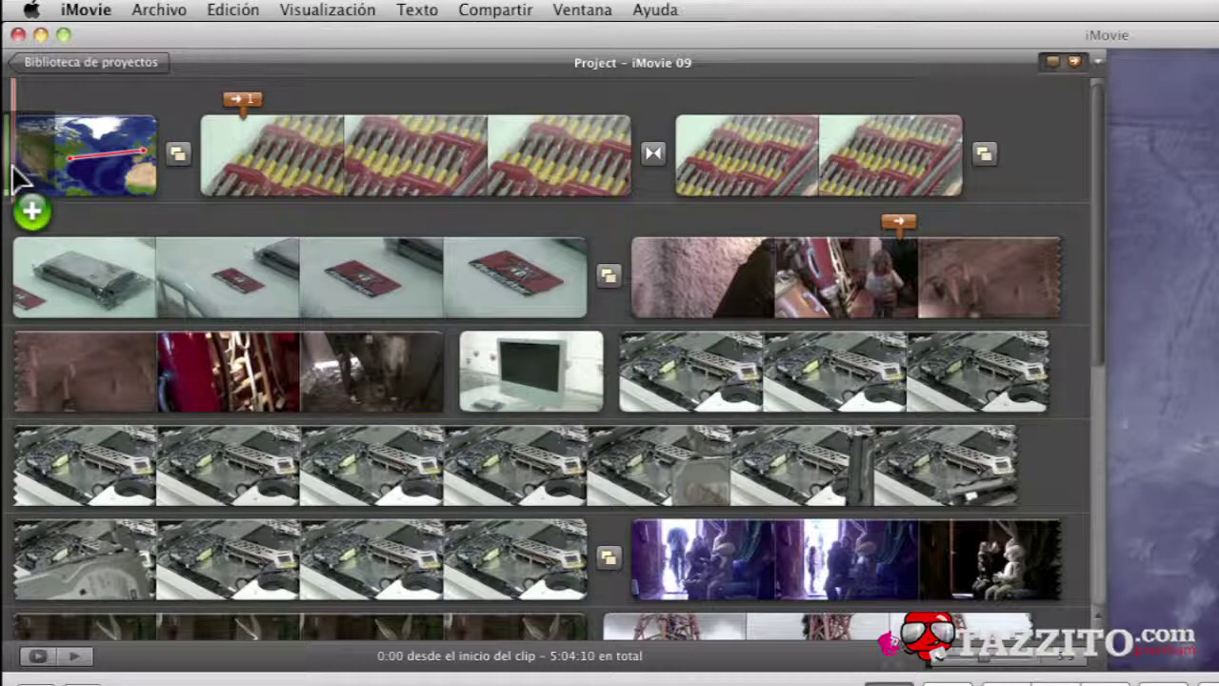
pyautogui.moveTo(16, 181); pyautogui.dragTo(16, 181)
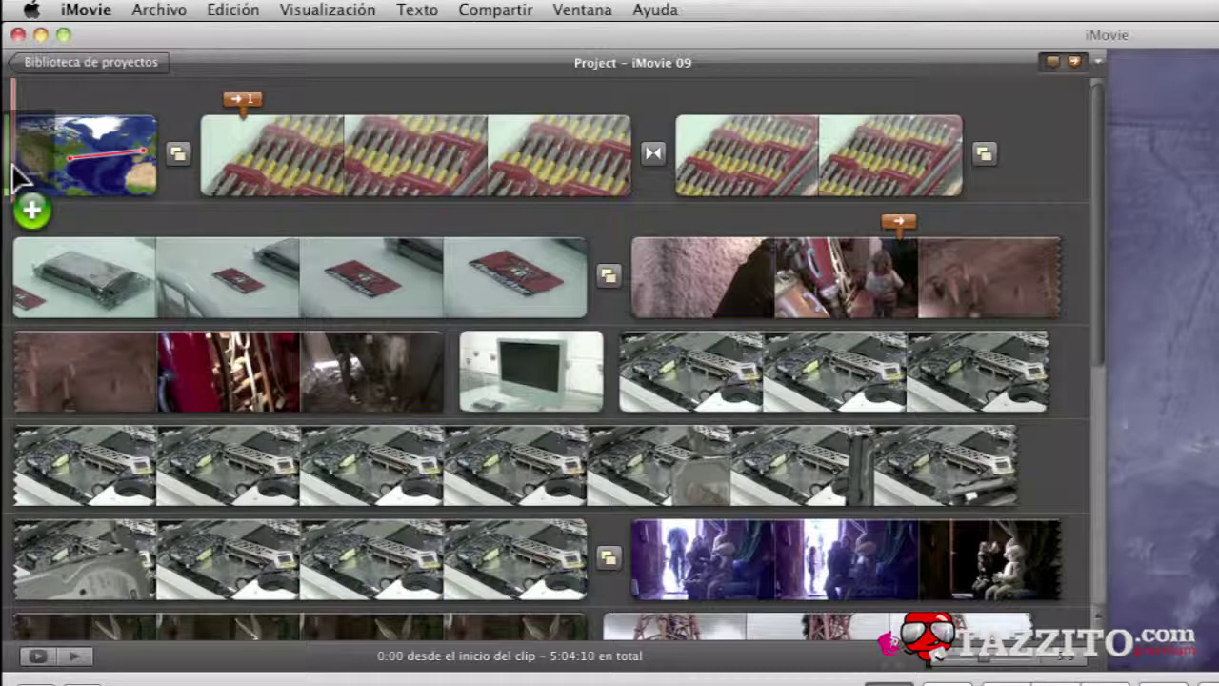
pyautogui.moveTo(16, 181); pyautogui.dragTo(16, 181)
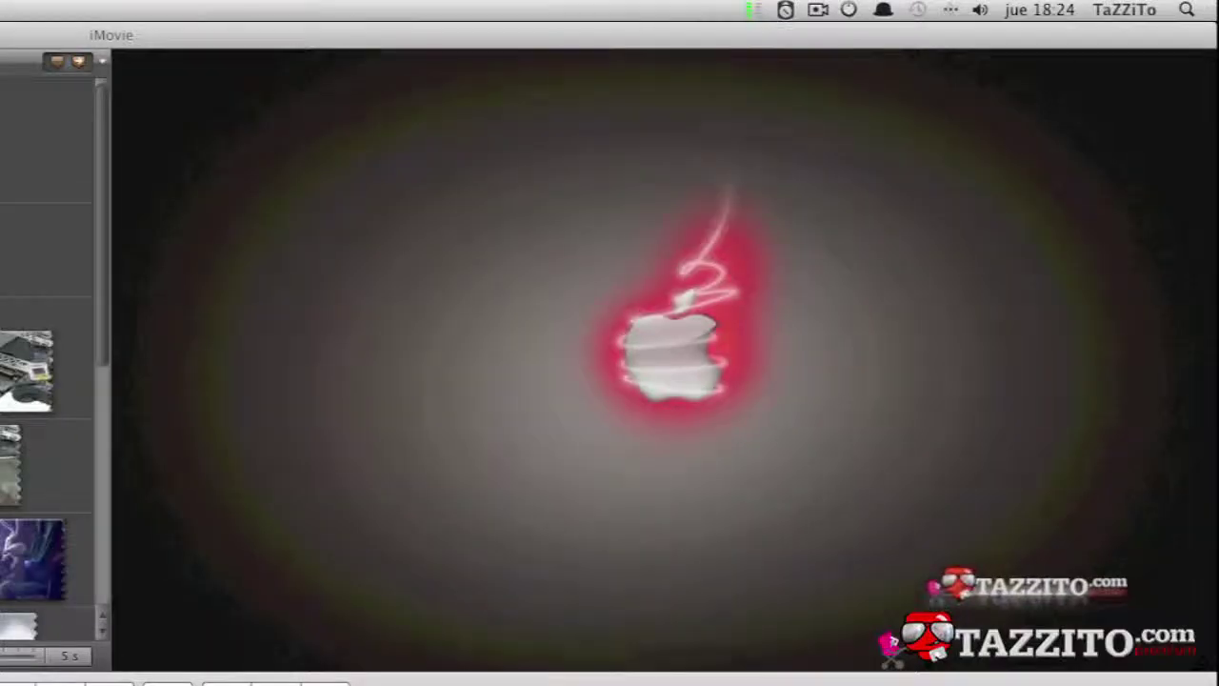
# Step: Open the inserted photo's Ken Burns crop settings and shrink the start frame to a smaller area around the apple
pyautogui.press('c')
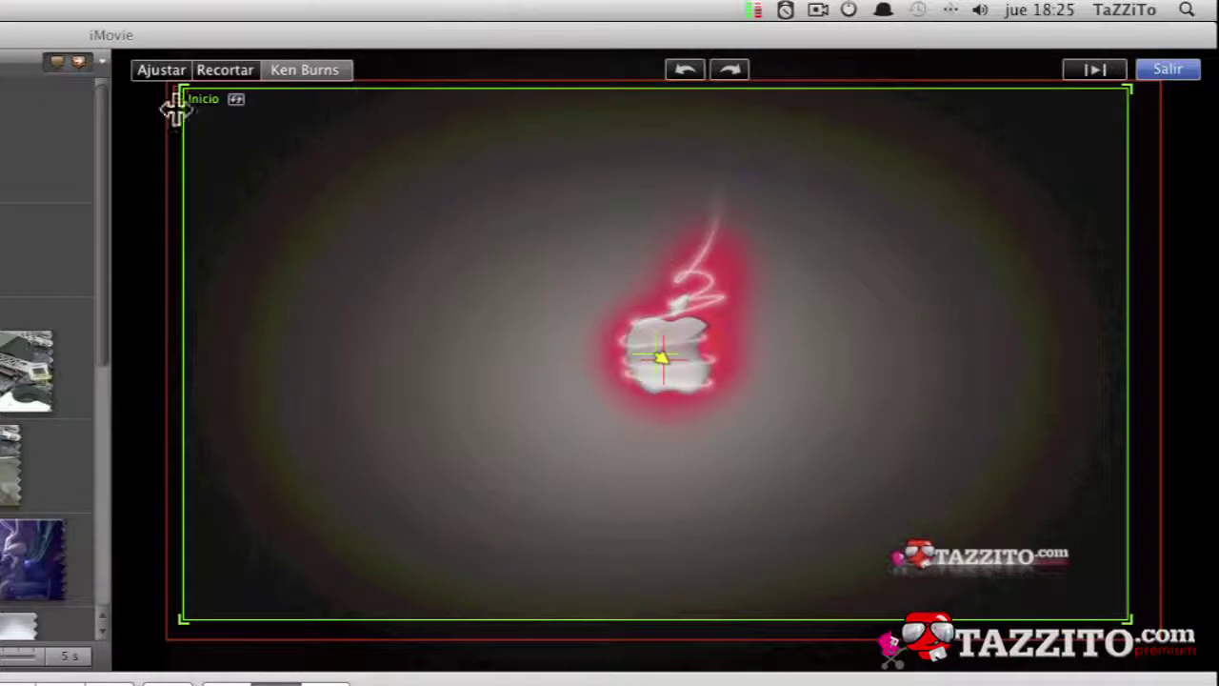
pyautogui.moveTo(182, 88); pyautogui.dragTo(282, 180)
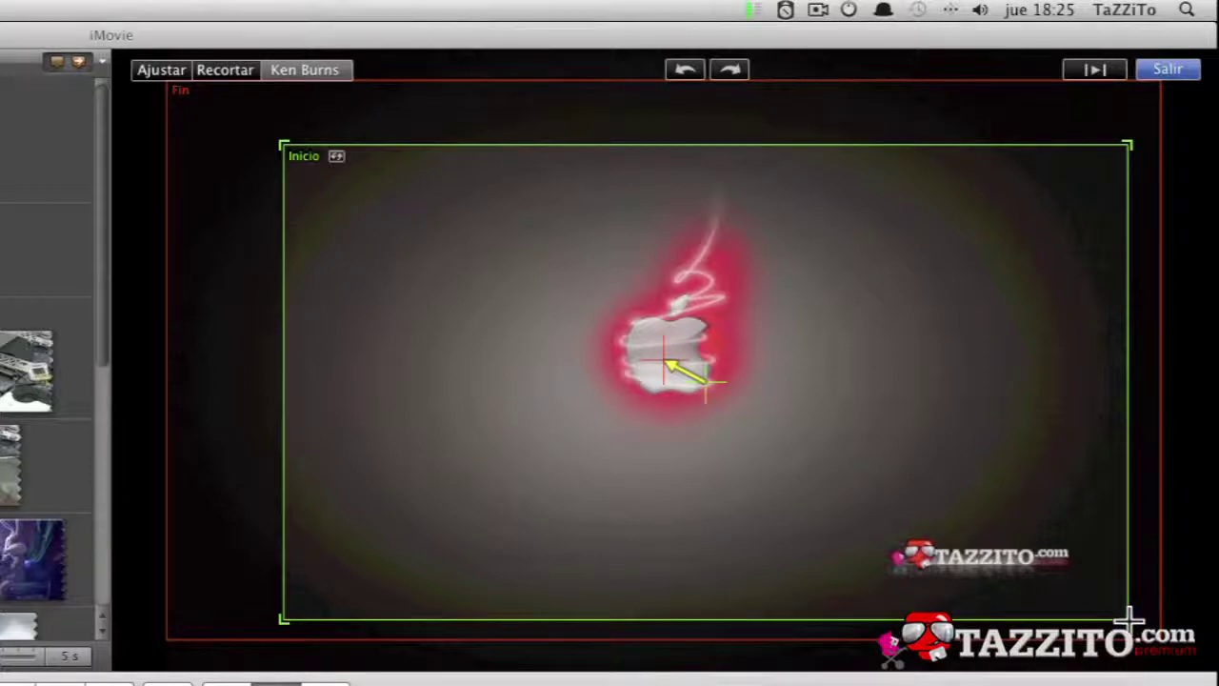
pyautogui.moveTo(1133, 617); pyautogui.dragTo(924, 438)
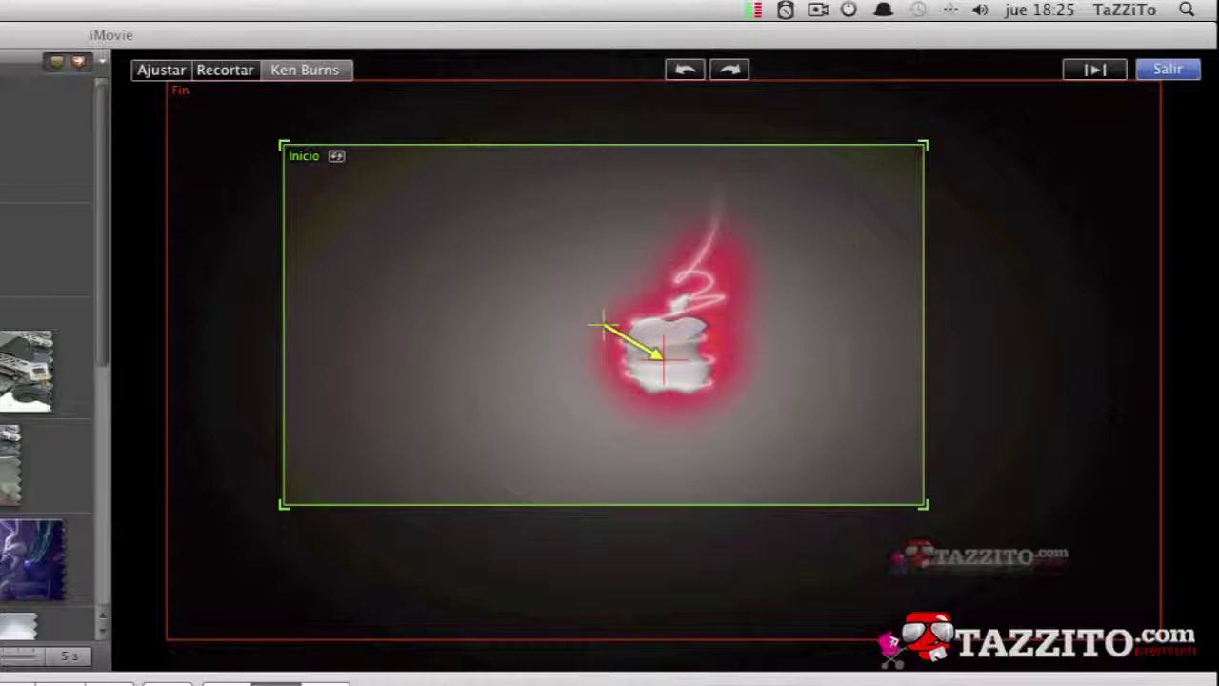
# Step: Undo both size changes made to the Ken Burns start frame
pyautogui.click(1164, 70)
pyautogui.press('super+z')
pyautogui.press('super+z')
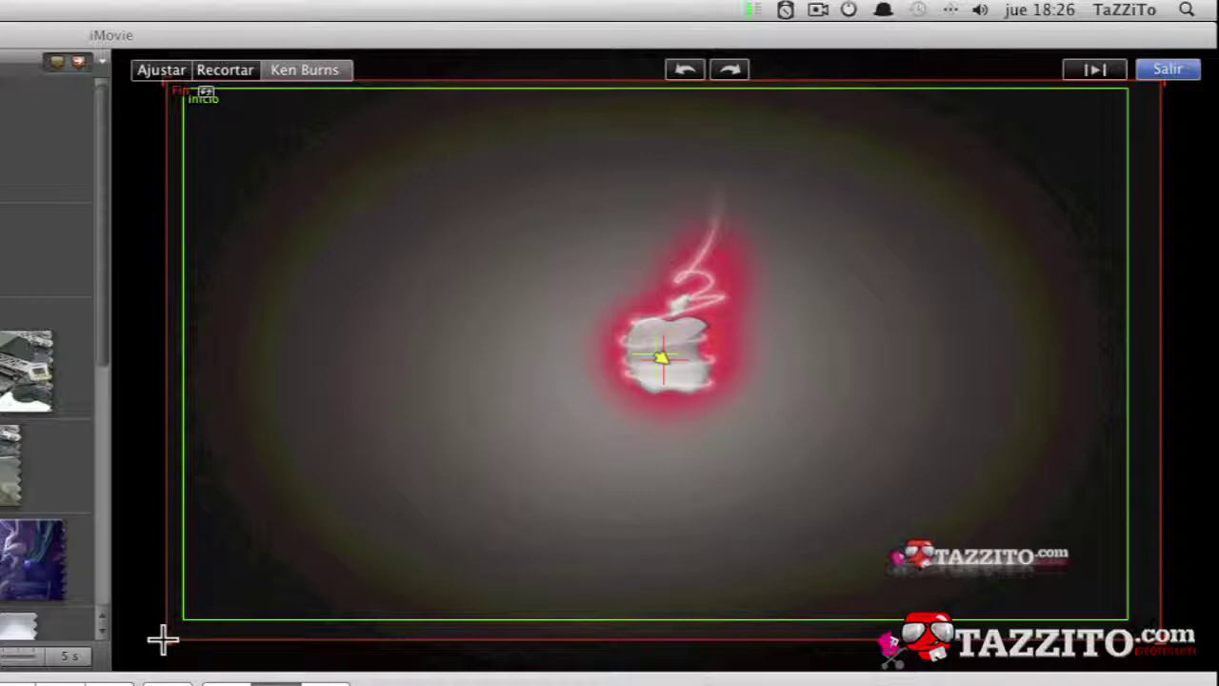
# Step: Shrink the Ken Burns start frame toward the photo's lower right corner and swap the start and end frames
pyautogui.moveTo(161, 640); pyautogui.dragTo(123, 653)
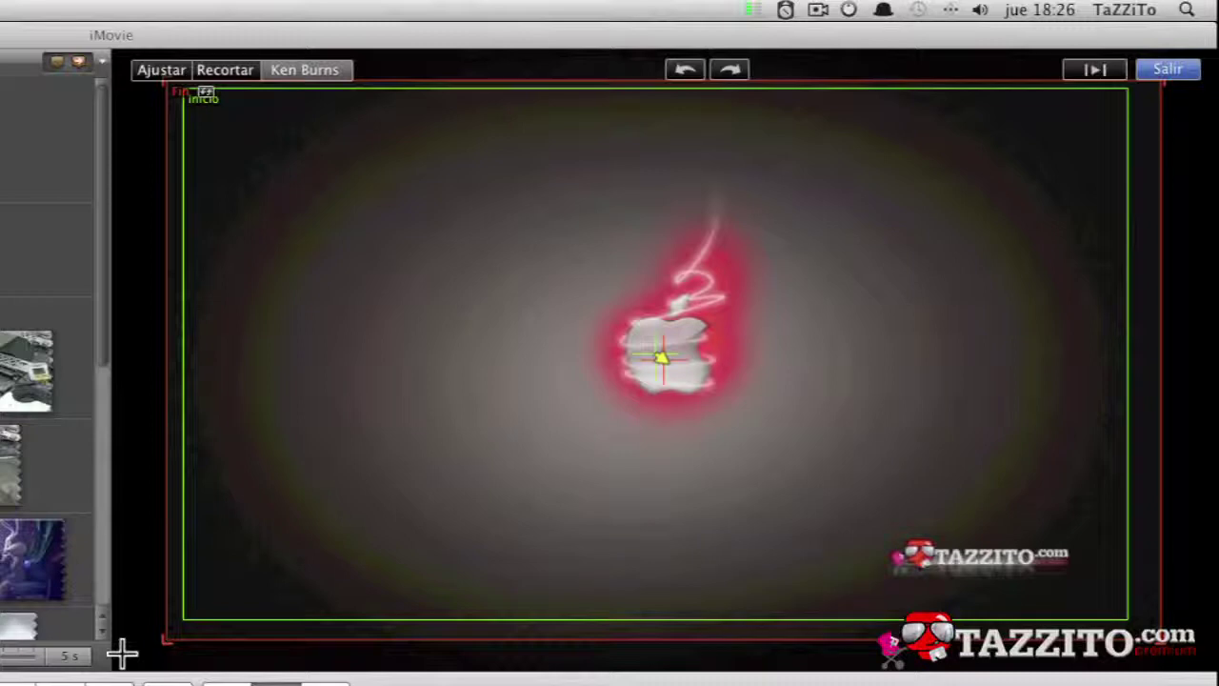
pyautogui.click(238, 234)
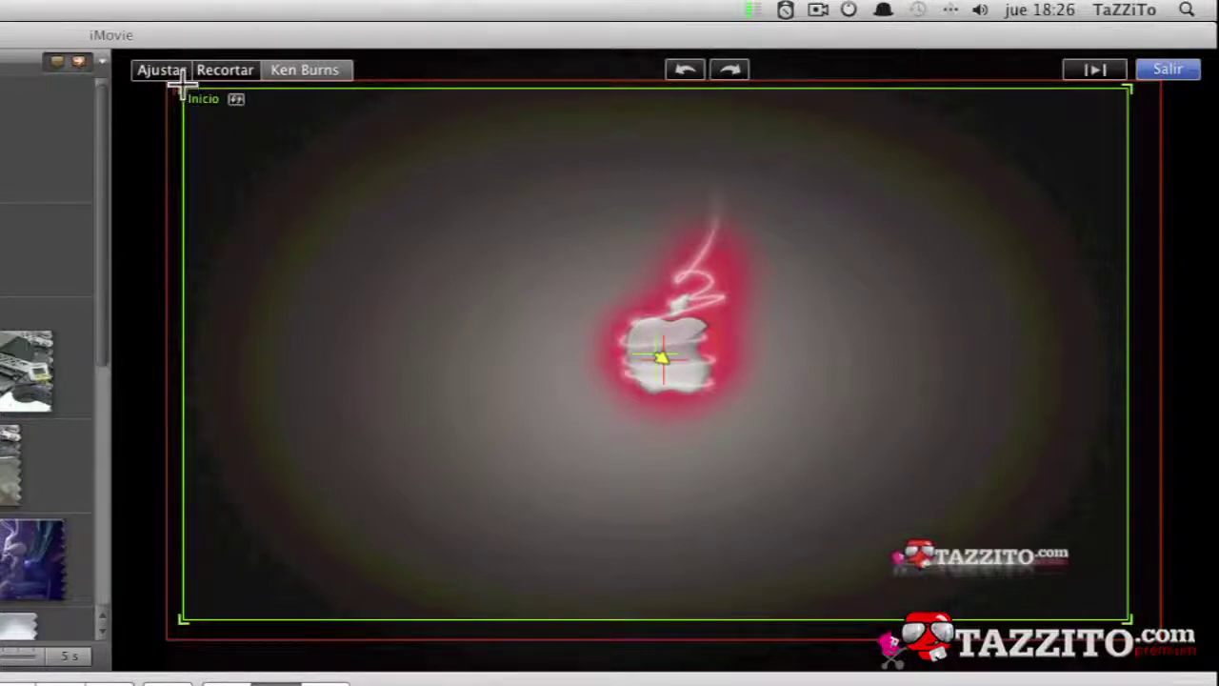
pyautogui.moveTo(182, 90); pyautogui.dragTo(337, 211)
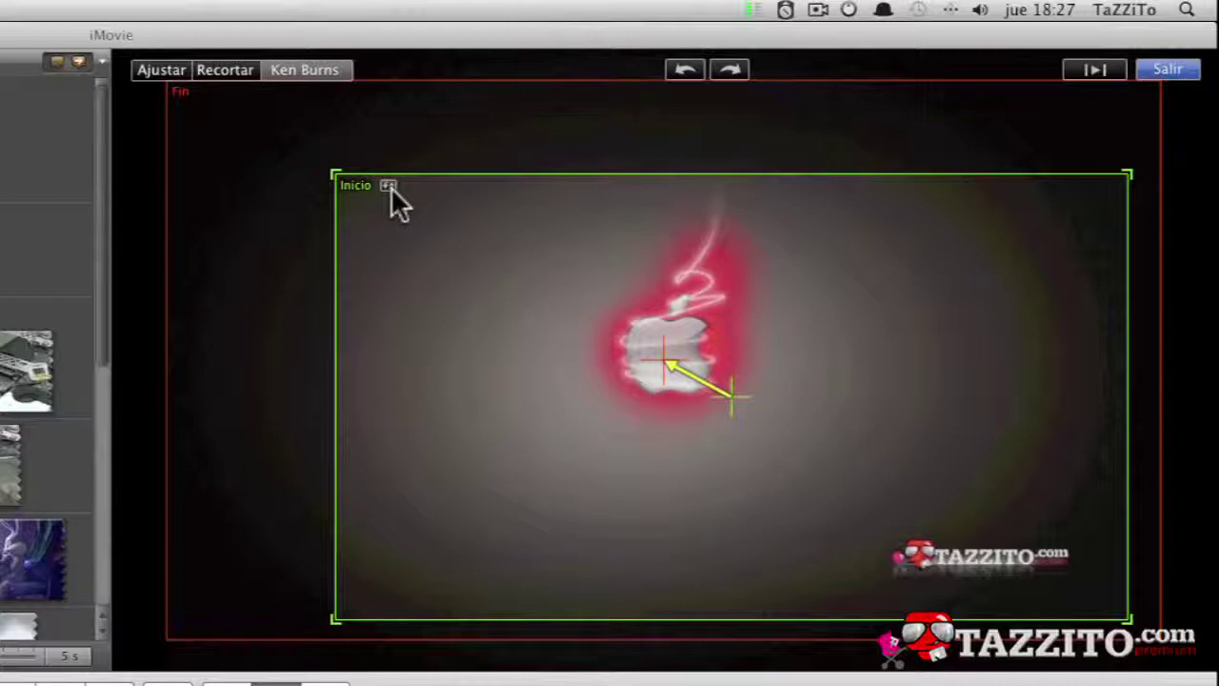
pyautogui.click(388, 186)
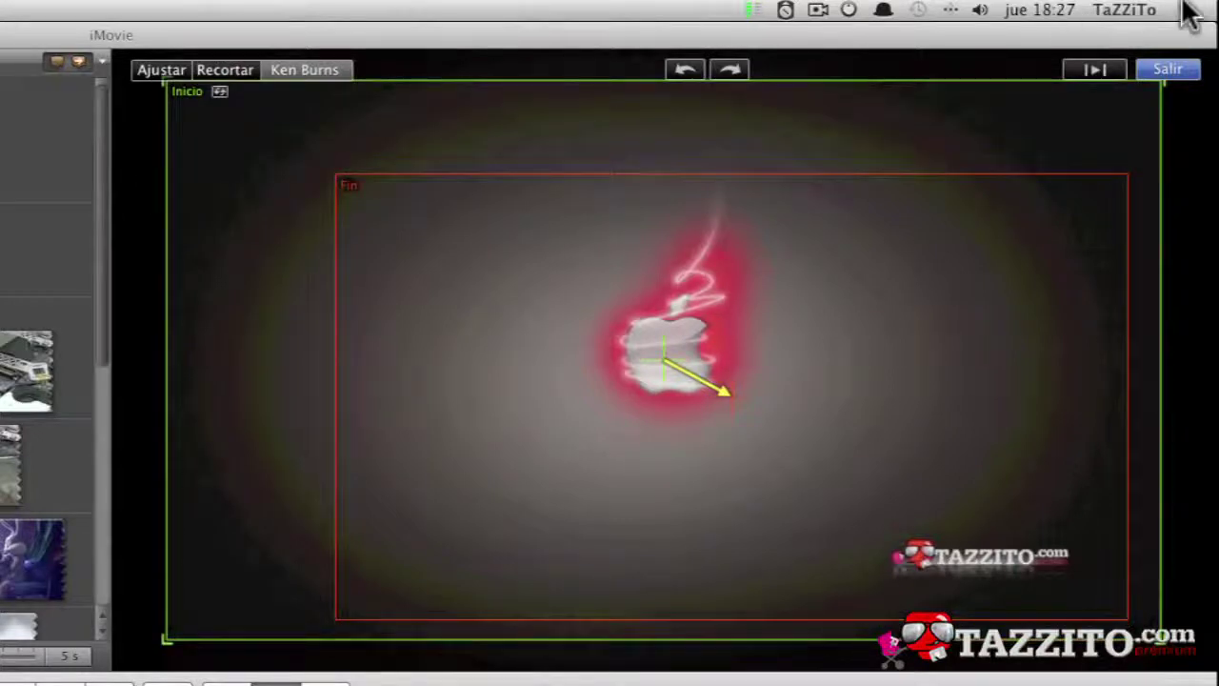
# Step: Close the photo's Ken Burns settings and look through the available styles in the titles browser
pyautogui.click(1169, 72)
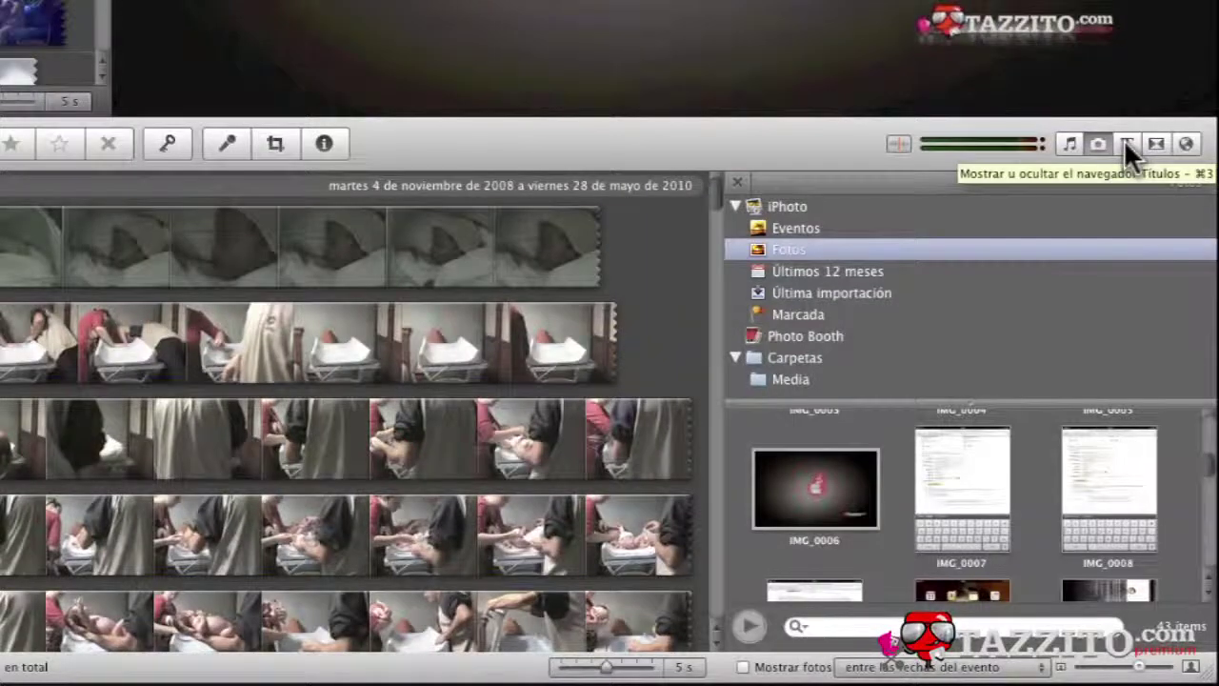
pyautogui.click(1126, 143)
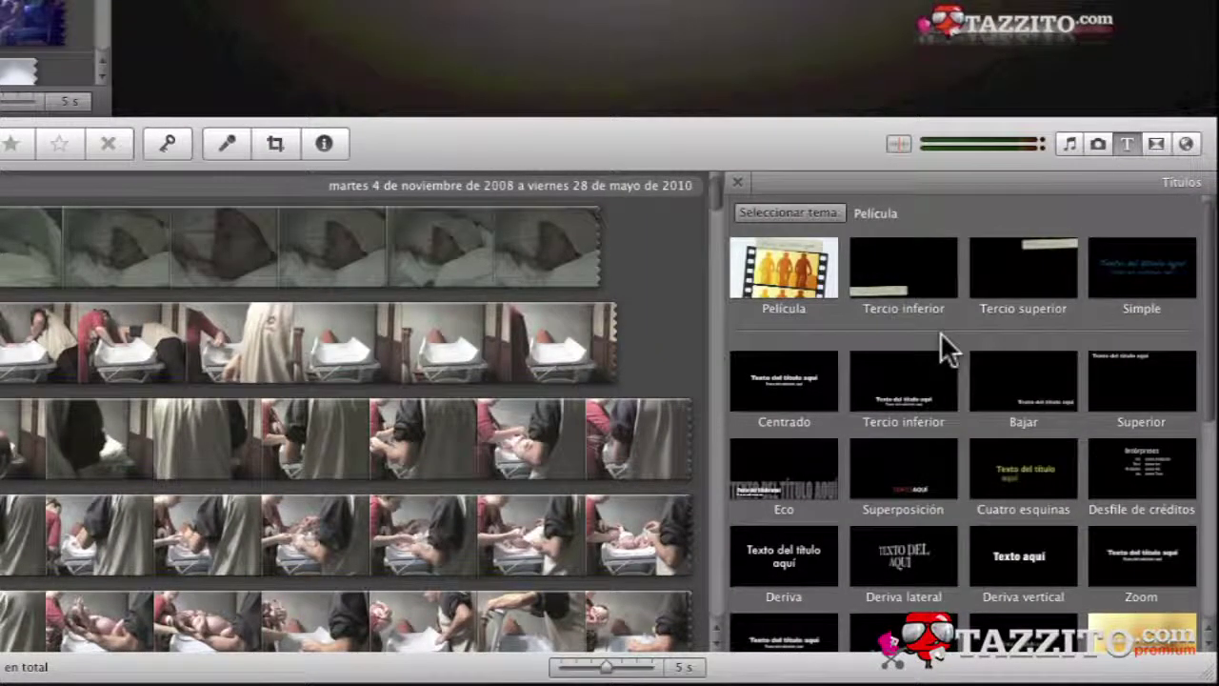
pyautogui.scroll(-5, 940, 332)
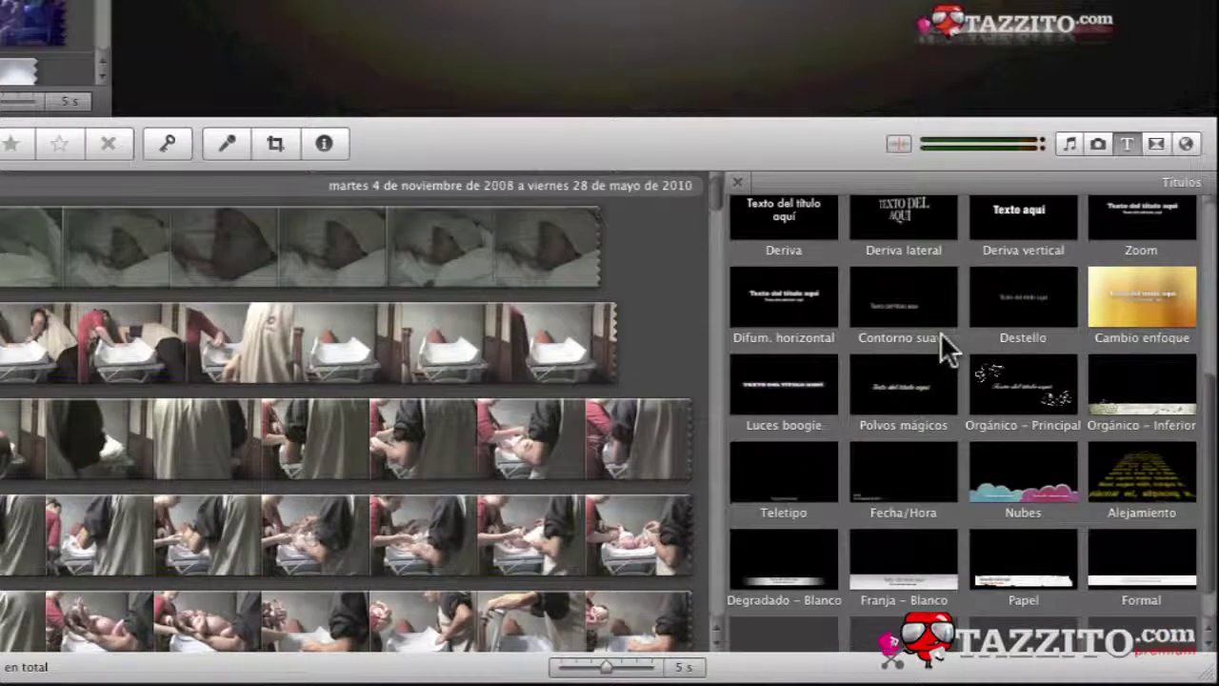
pyautogui.scroll(5, 940, 331)
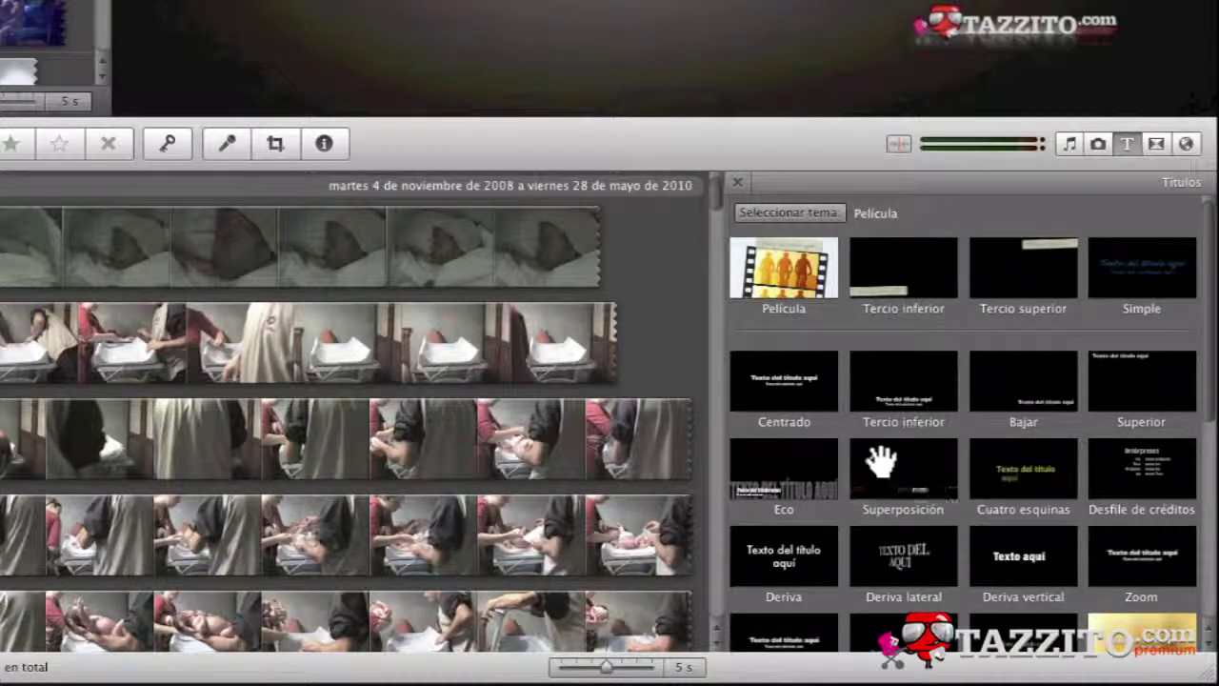
pyautogui.scroll(-5, 1067, 564)
pyautogui.scroll(-2, 1068, 563)
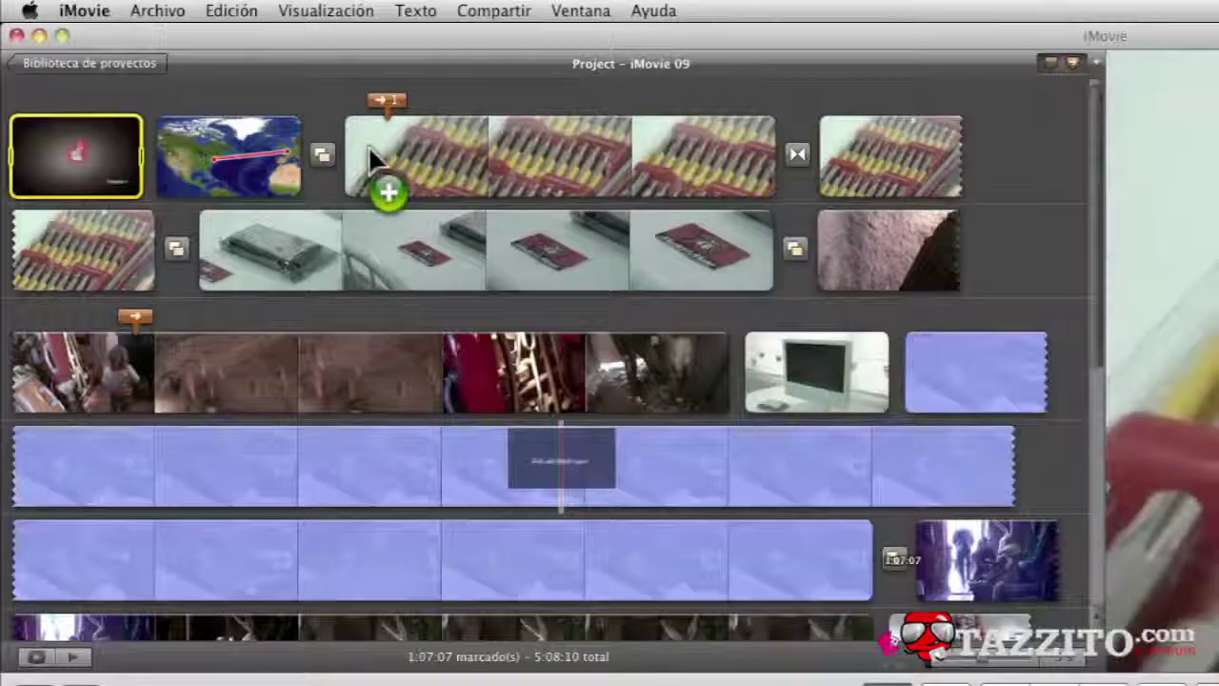
# Step: Try a script-style title reading "TaZZiTo.CoM Presenta..." over the opening apple photo, preview it and delete it
pyautogui.moveTo(368, 145); pyautogui.dragTo(73, 150)
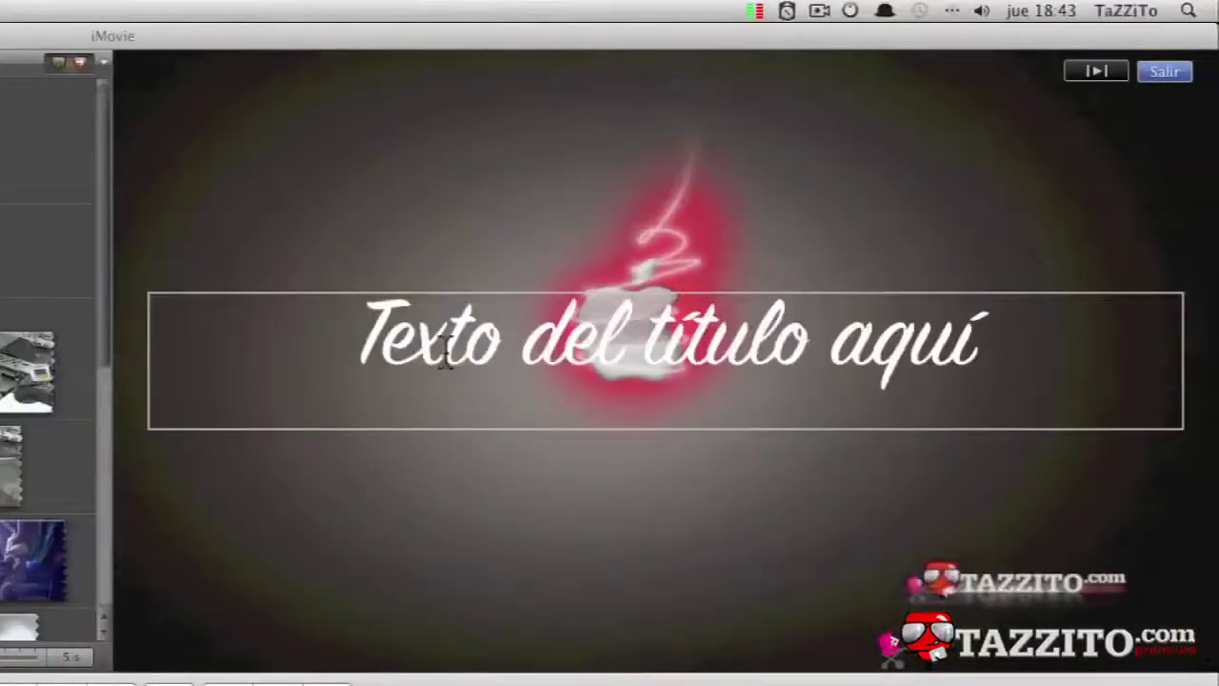
pyautogui.click(444, 353)
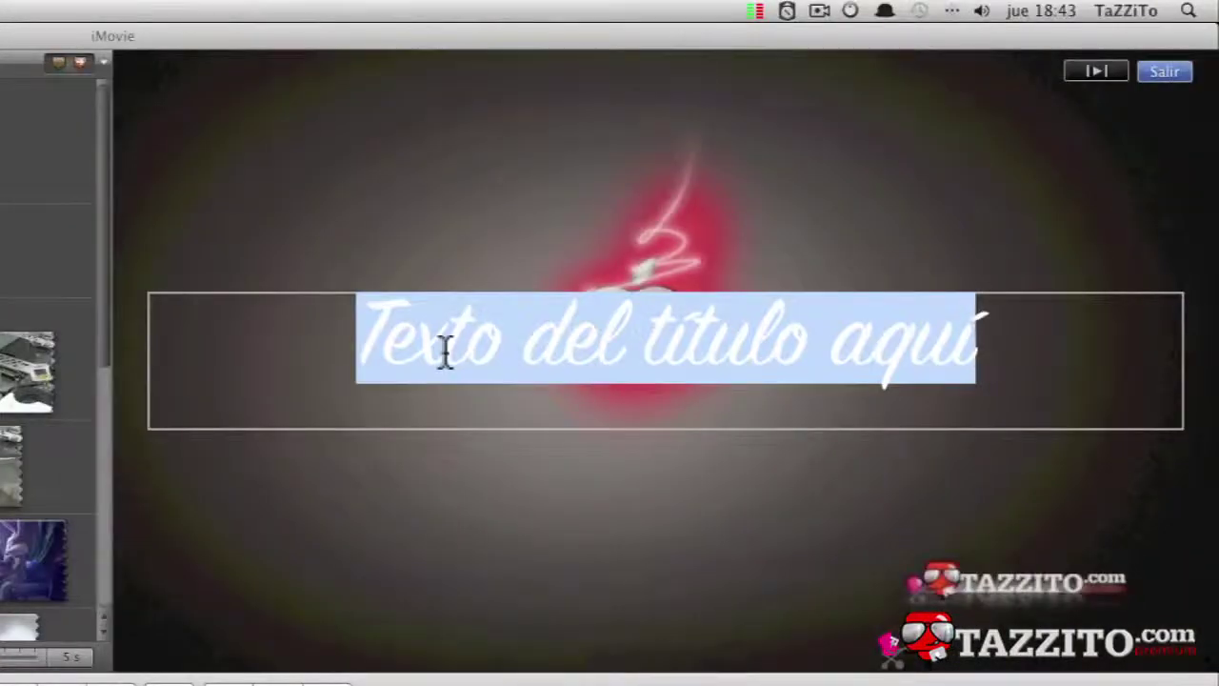
pyautogui.write('TaZZiTo.CoM Presenta...')
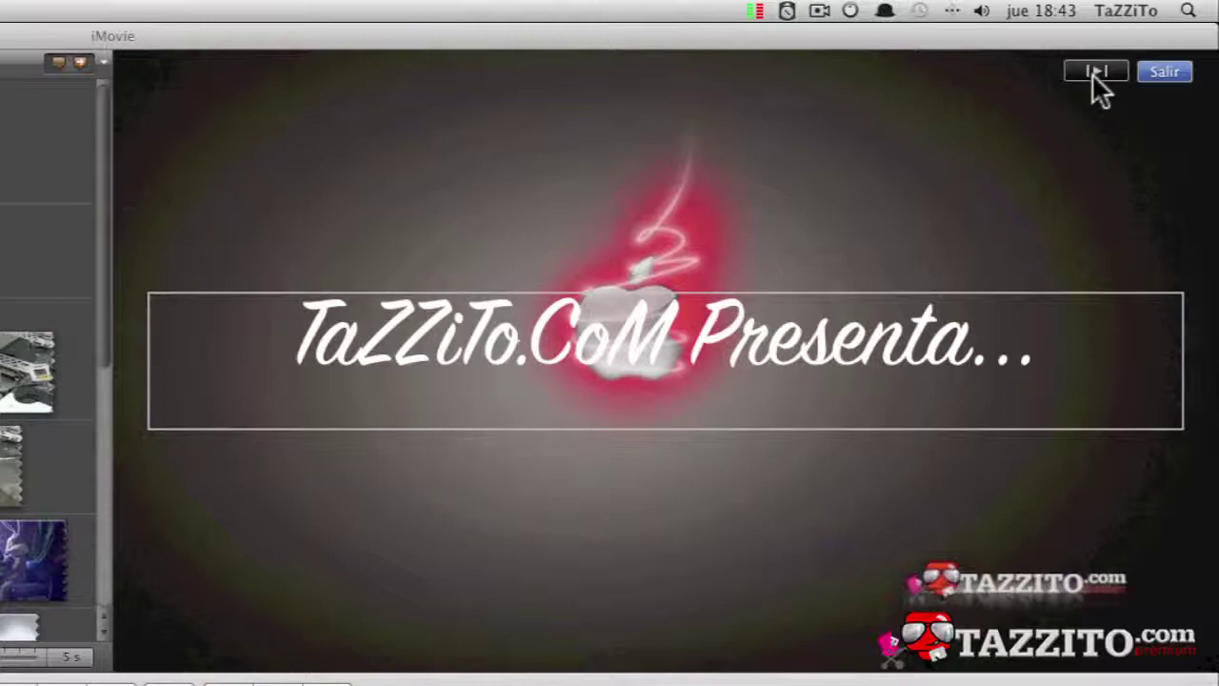
pyautogui.click(1095, 72)
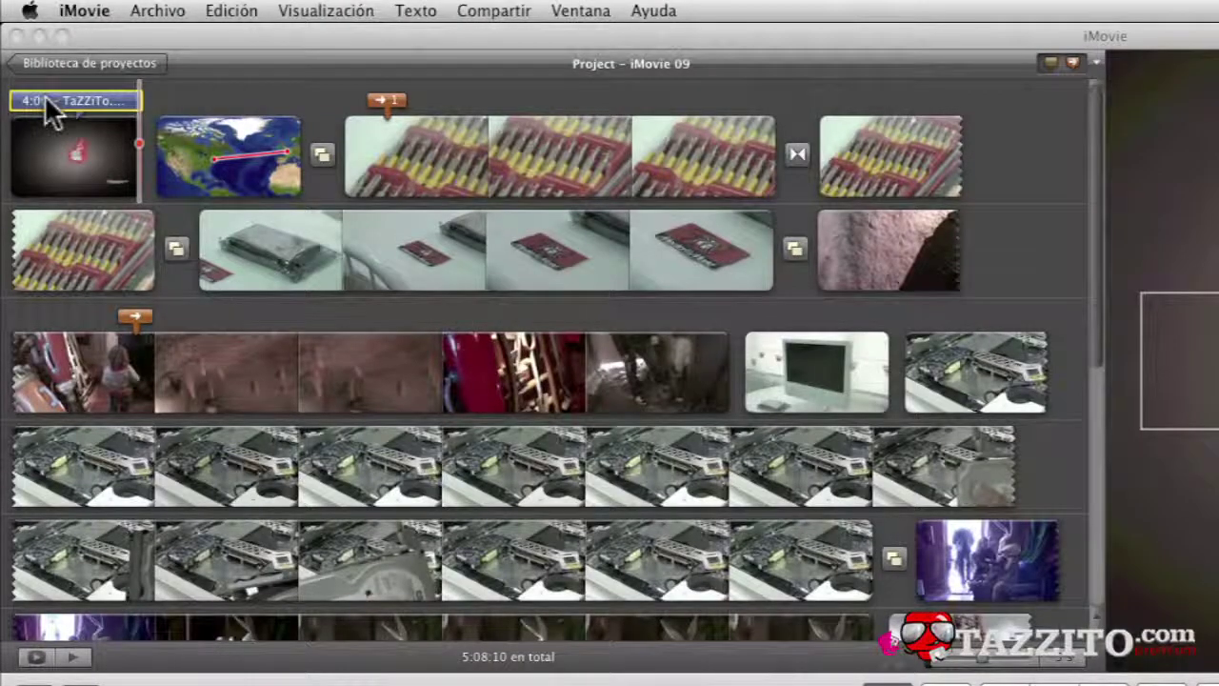
pyautogui.press('Delete')
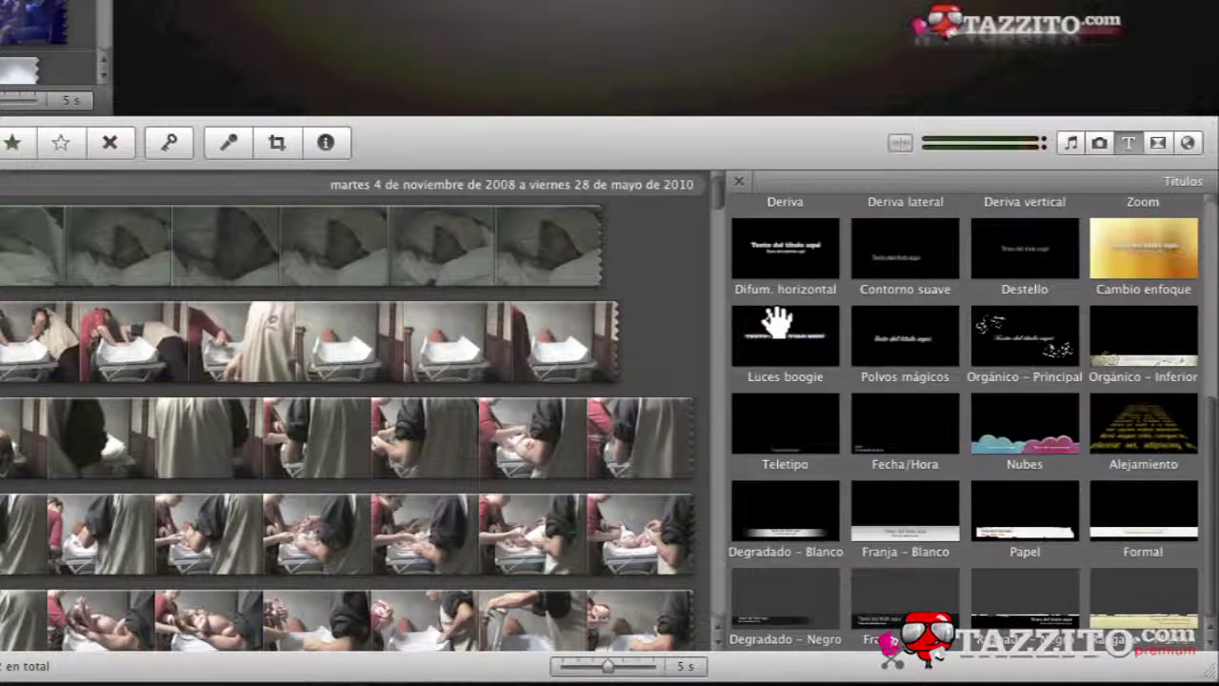
# Step: Try the Luces boogie title over the opening apple photo and preview its animation
pyautogui.moveTo(778, 328)
pyautogui.mouseDown()
pyautogui.moveTo(42, 66)
pyautogui.moveTo(28, 22)
pyautogui.moveTo(35, 162)
pyautogui.mouseUp()
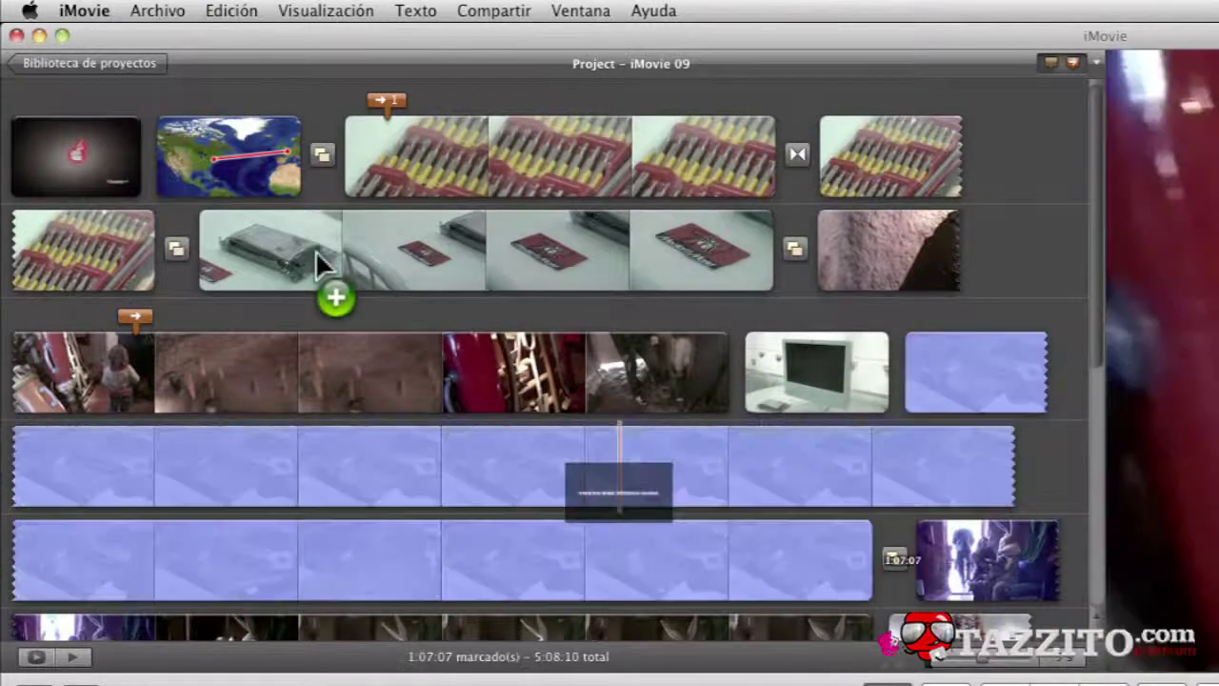
pyautogui.moveTo(318, 257); pyautogui.dragTo(65, 128)
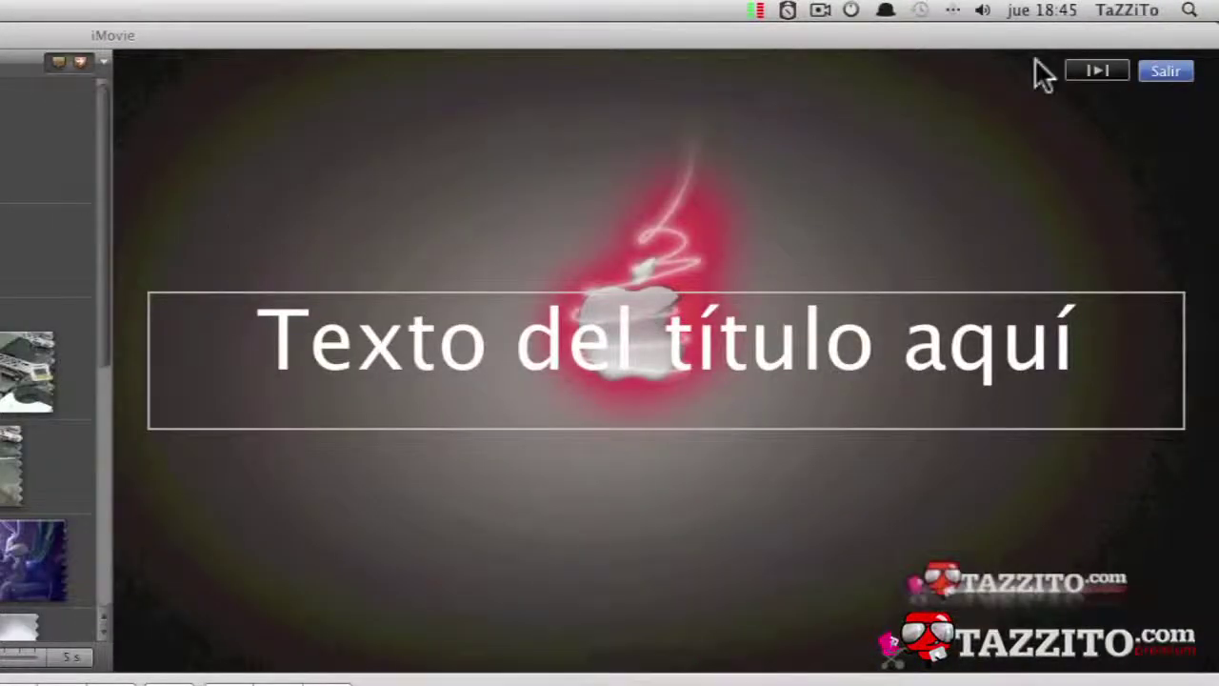
pyautogui.click(1096, 67)
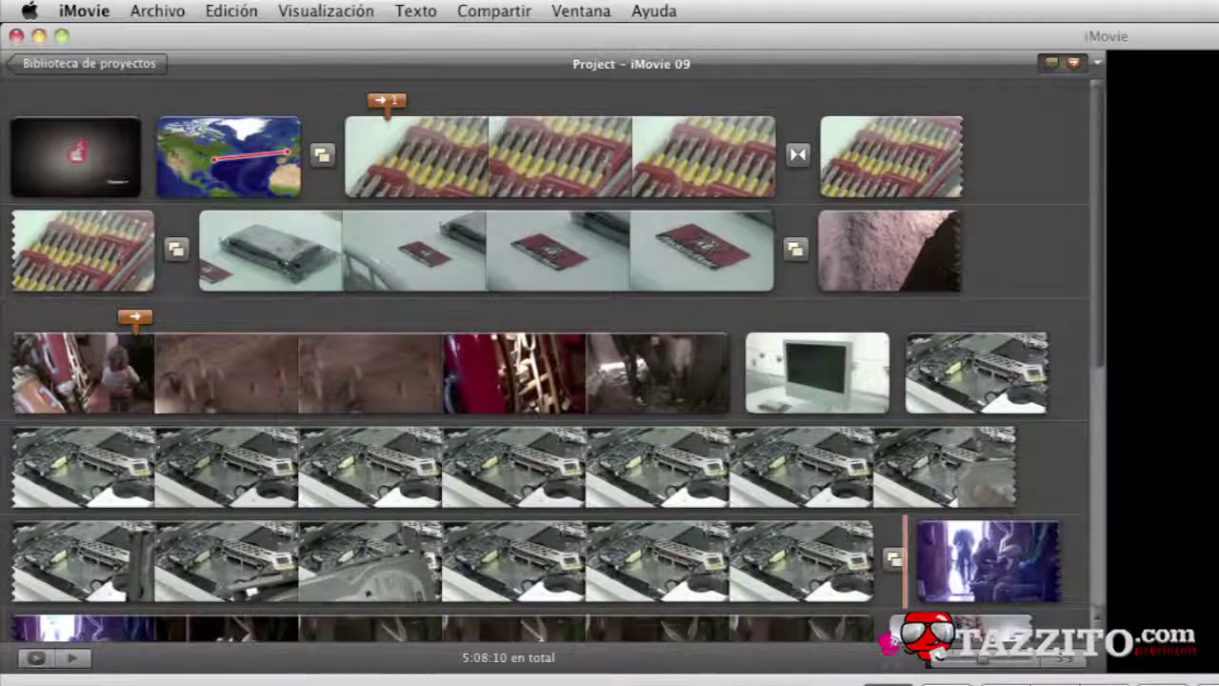
# Step: Place the Orgánico - Principal title at the start of the apple photo and extend it to 4:00, covering the whole photo
pyautogui.moveTo(205, 252); pyautogui.dragTo(21, 146)
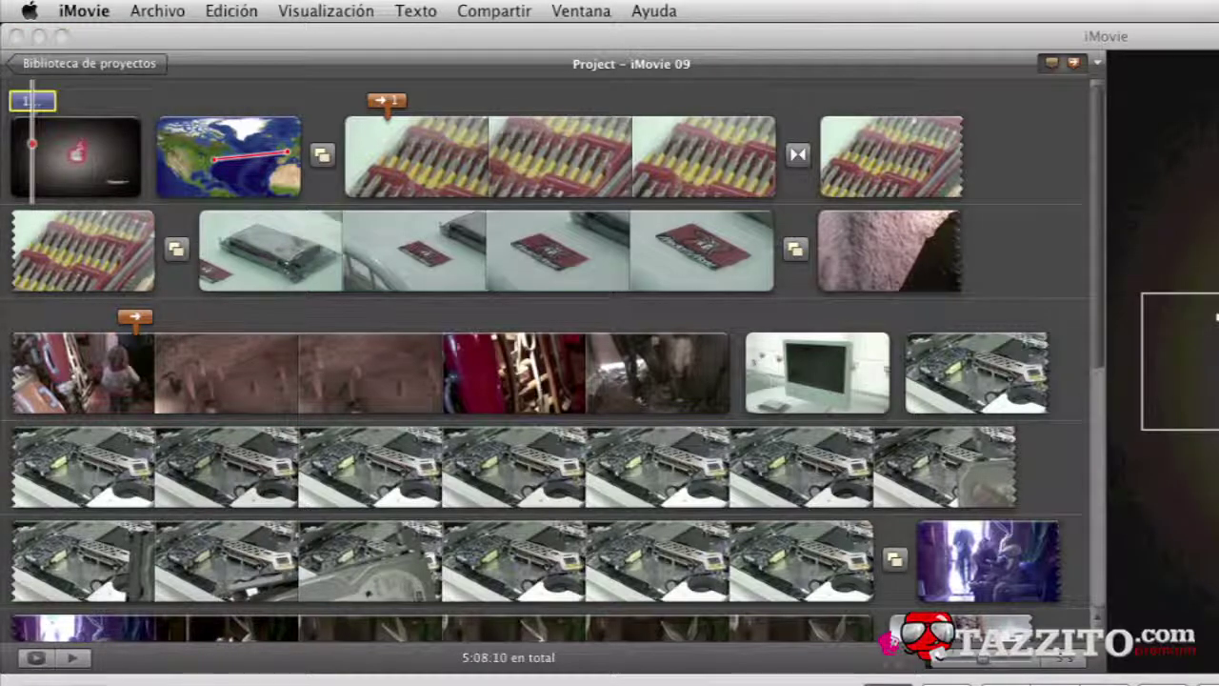
pyautogui.click(49, 101)
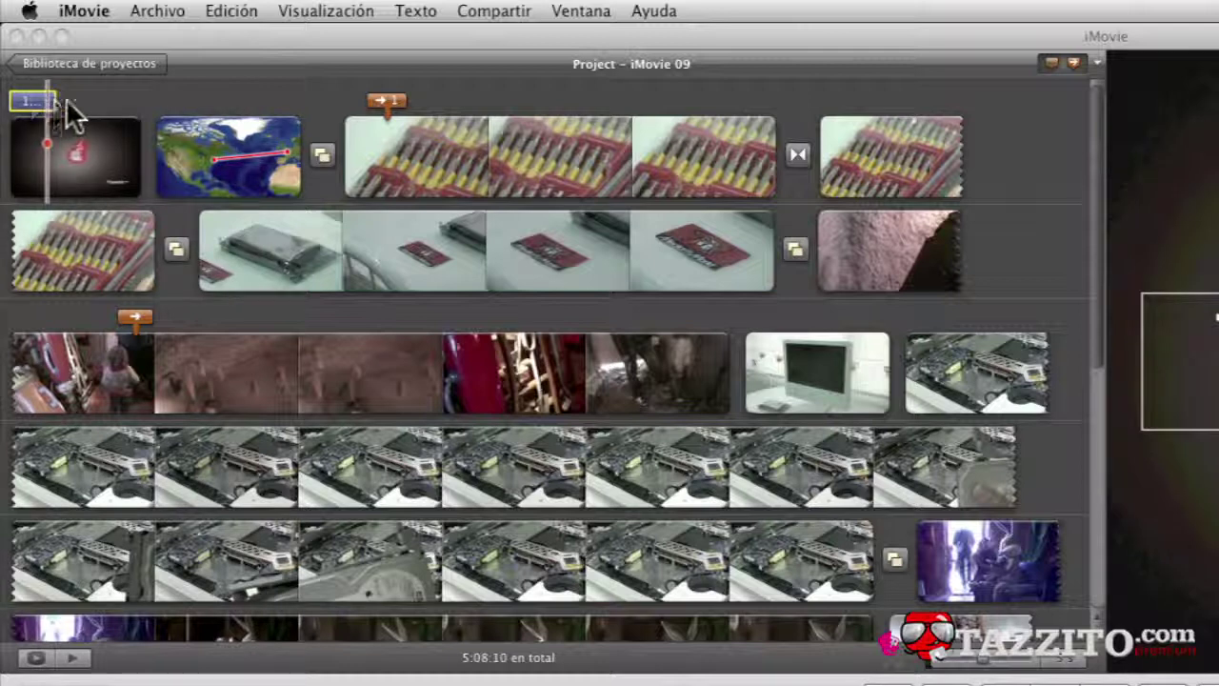
pyautogui.click(71, 95)
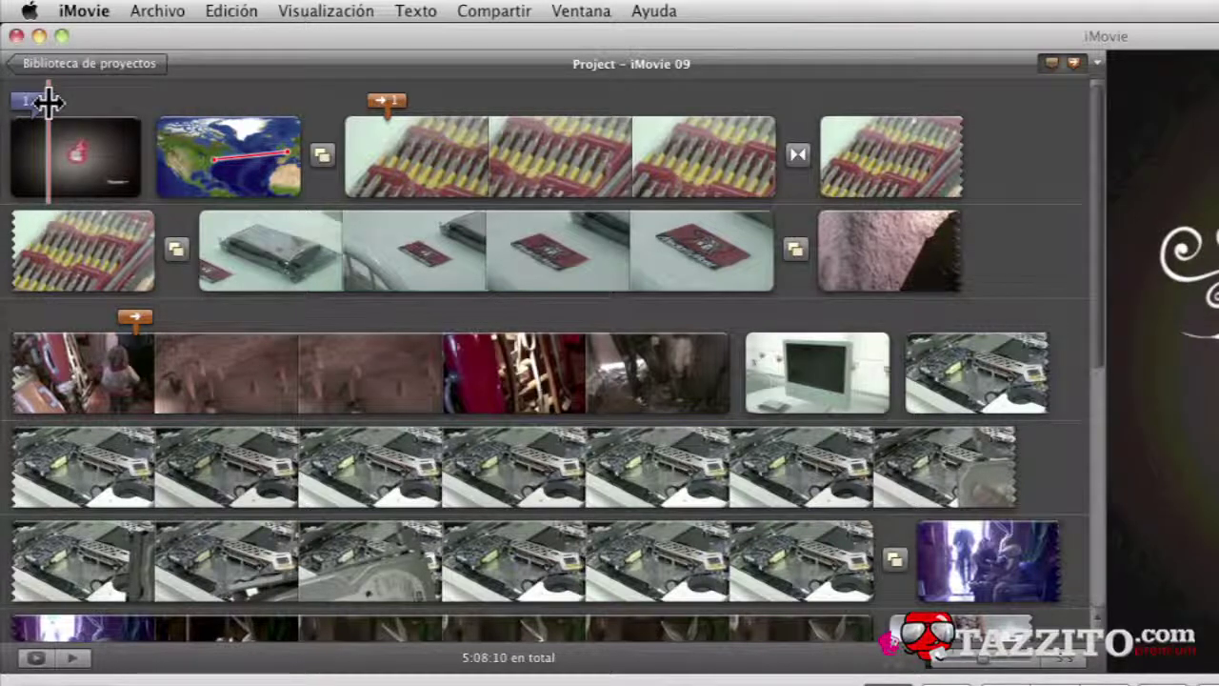
pyautogui.moveTo(50, 102); pyautogui.dragTo(153, 109)
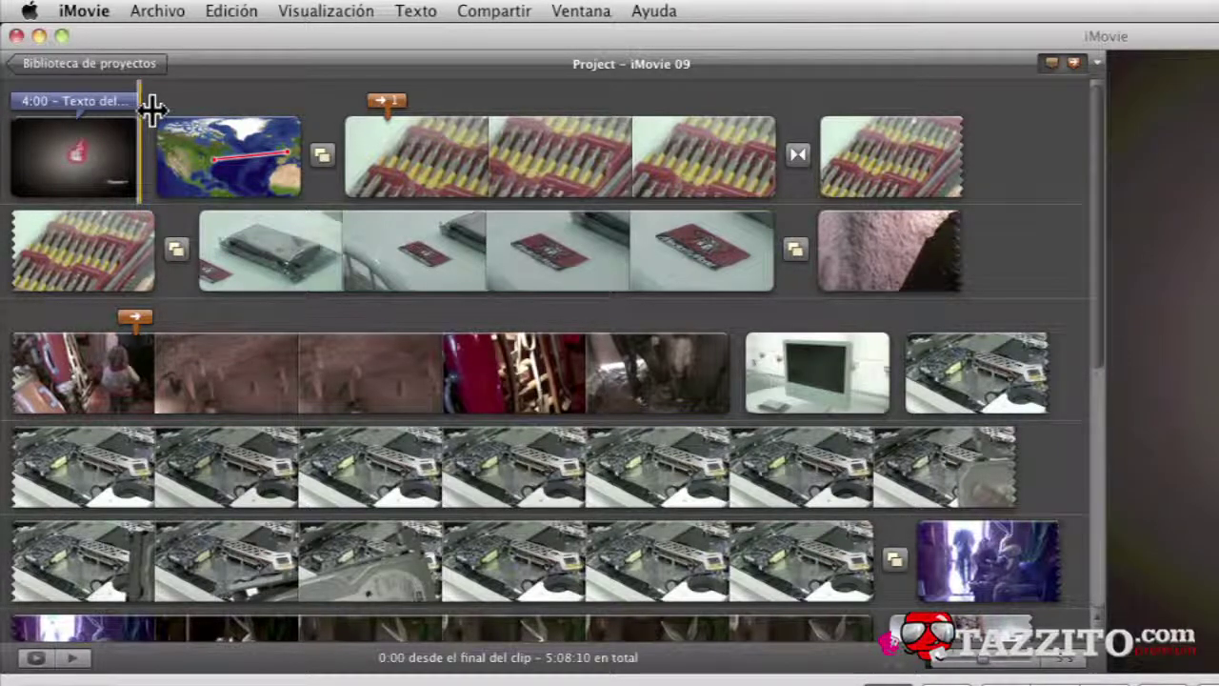
pyautogui.moveTo(153, 109); pyautogui.dragTo(153, 110)
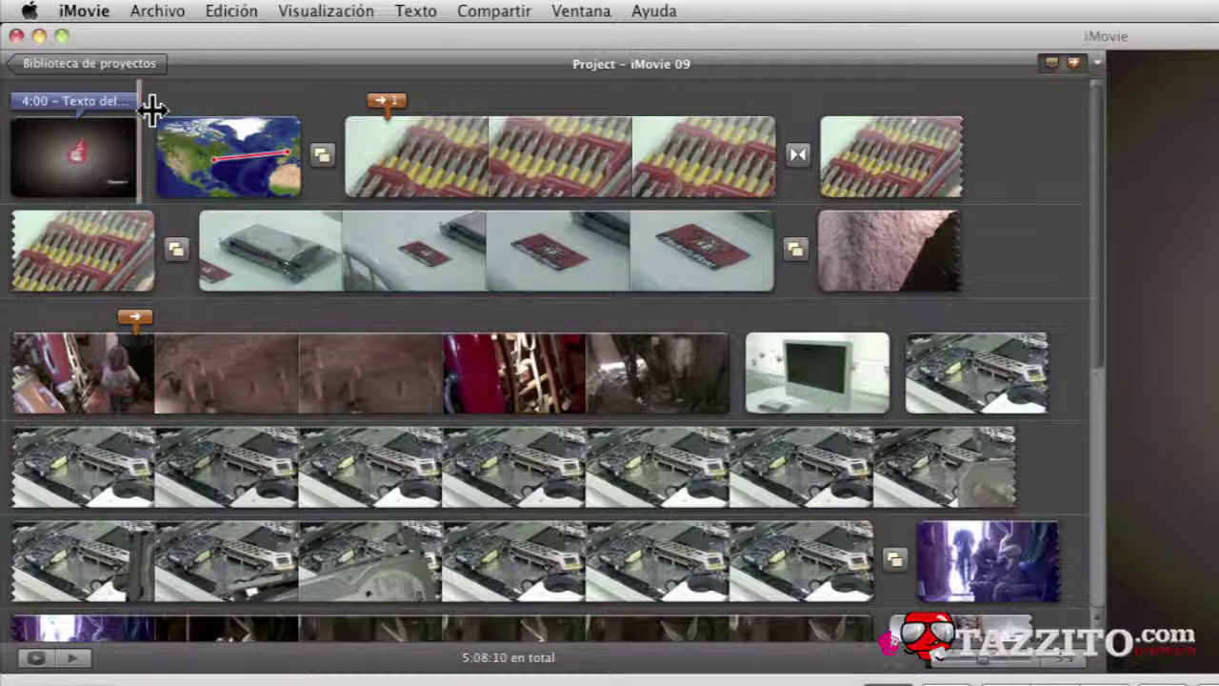
# Step: Open the apple photo's title for editing, show the iMovie font chooser and move it clear of the titles browser
pyautogui.click(66, 107)
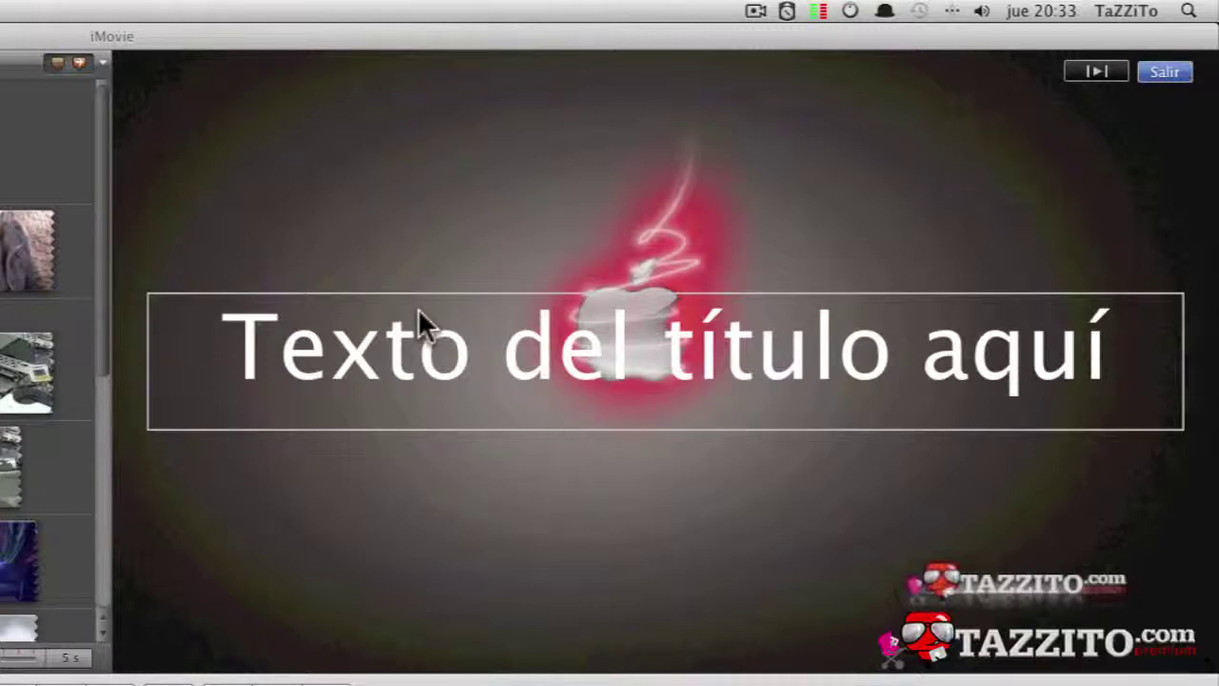
pyautogui.click(557, 387)
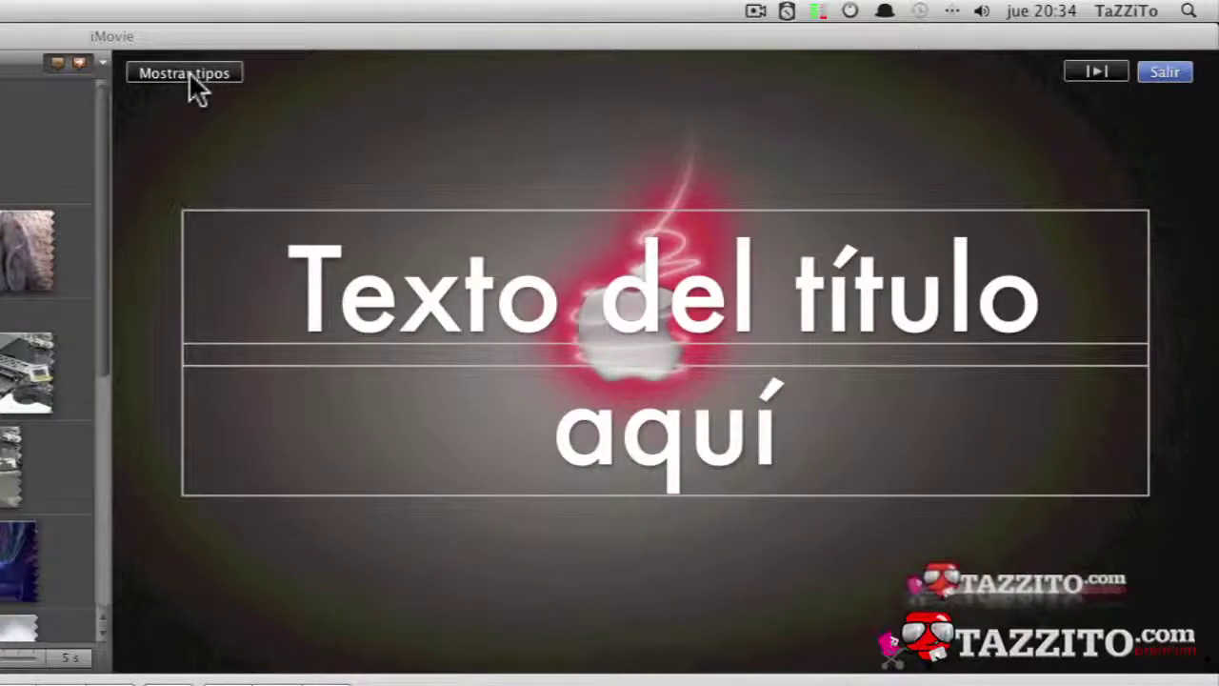
pyautogui.click(187, 73)
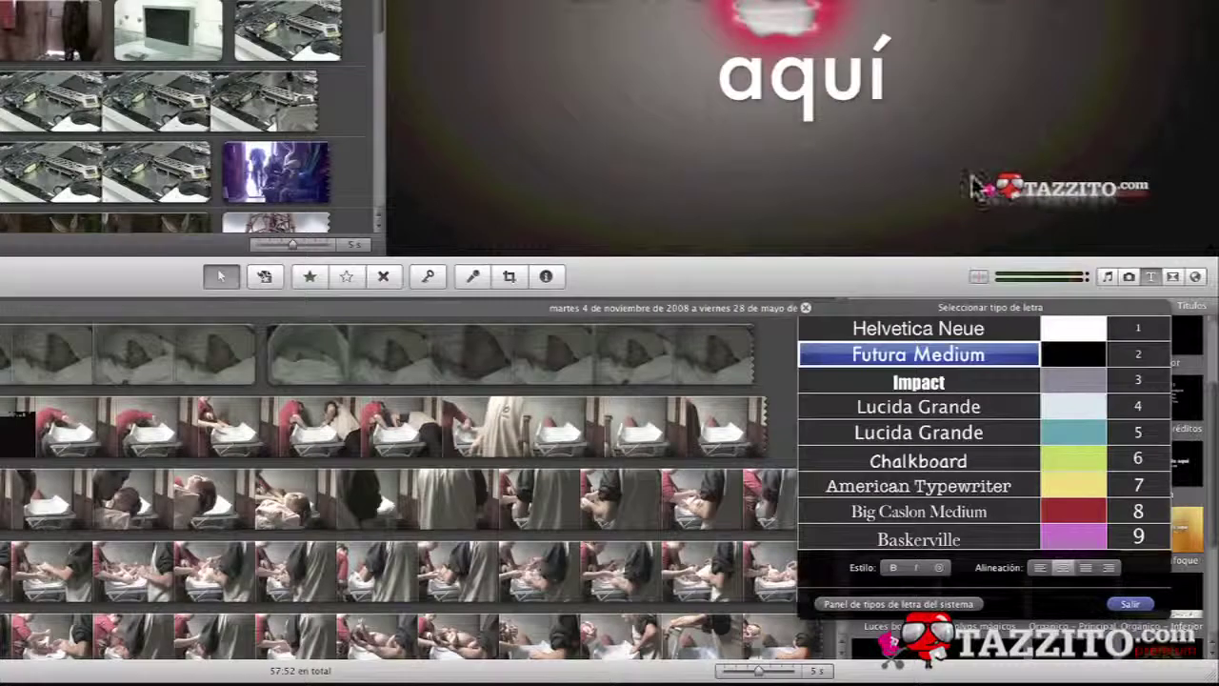
pyautogui.click(1085, 434)
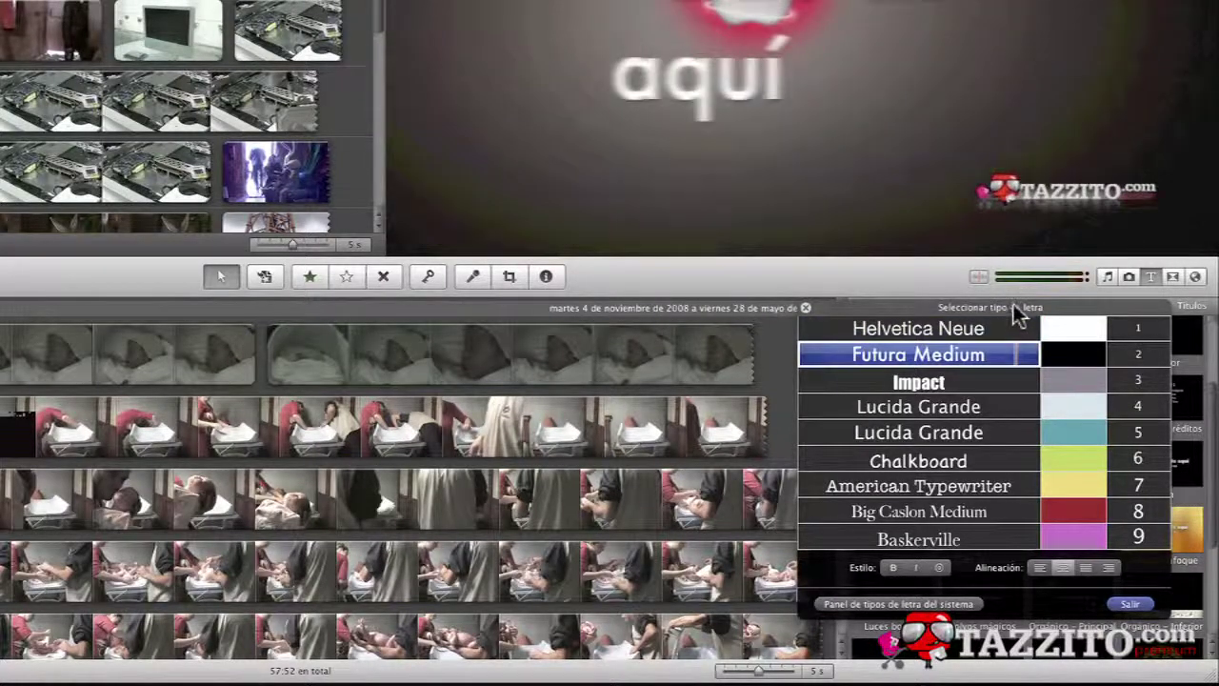
pyautogui.moveTo(1013, 304); pyautogui.dragTo(310, 2)
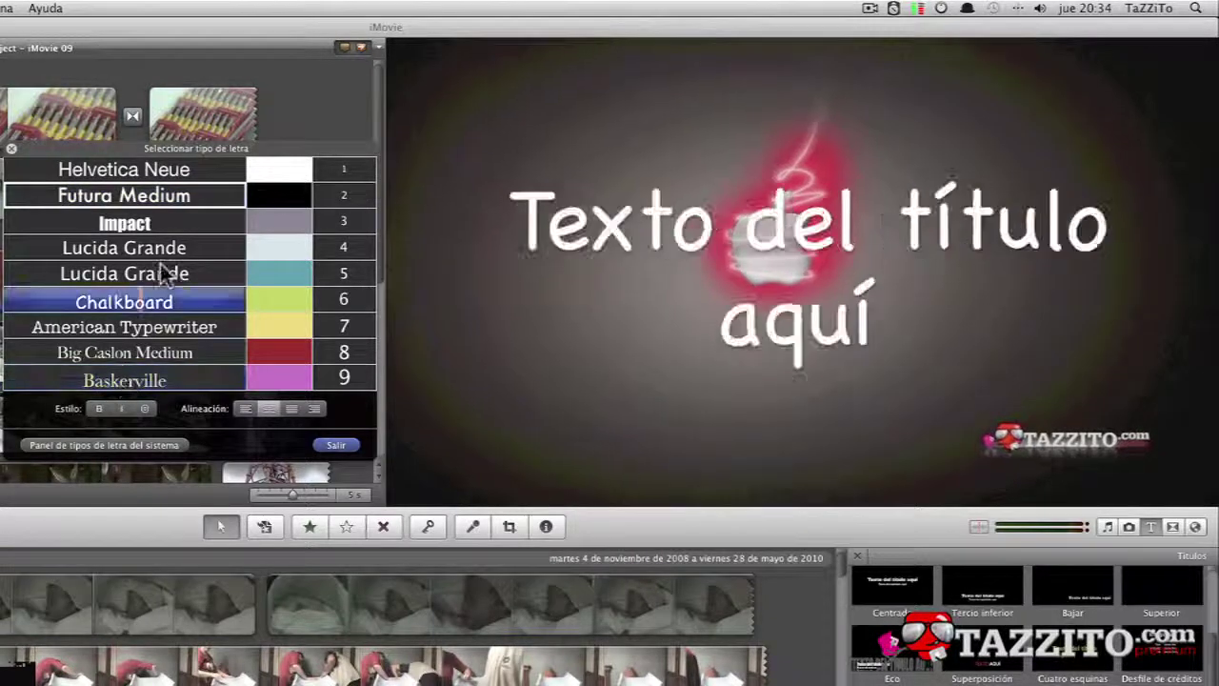
# Step: Format the title text in Chalkboard with white colour and the outline style
pyautogui.click(133, 304)
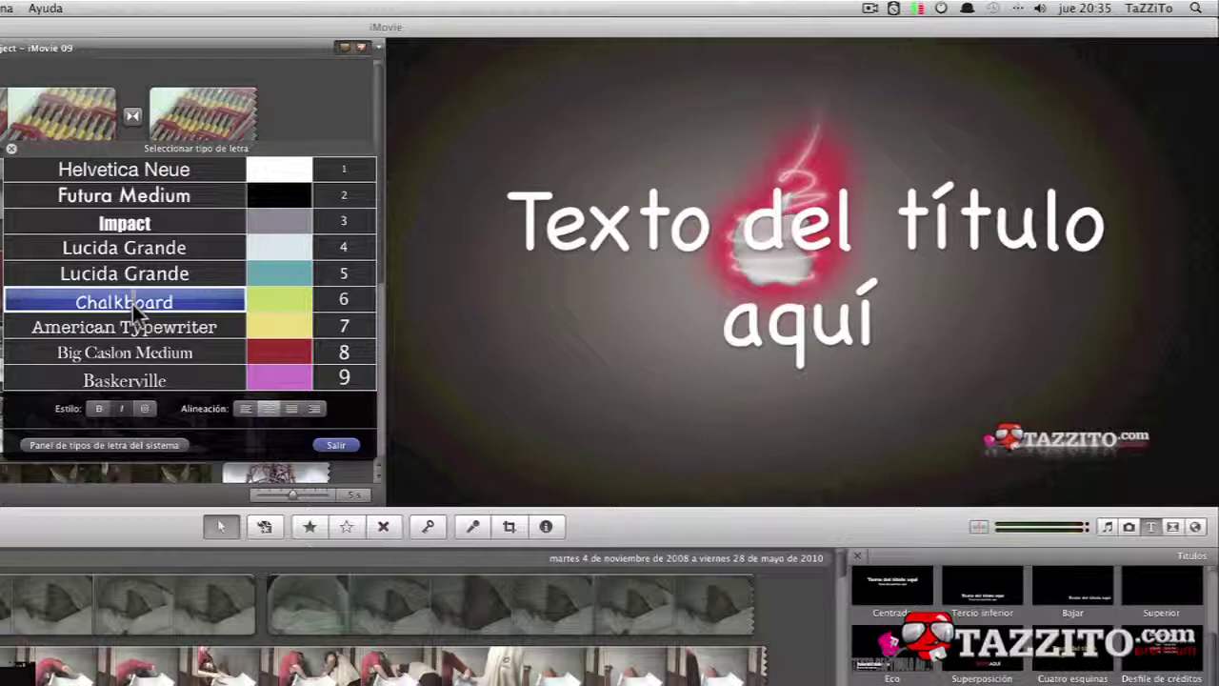
pyautogui.click(282, 174)
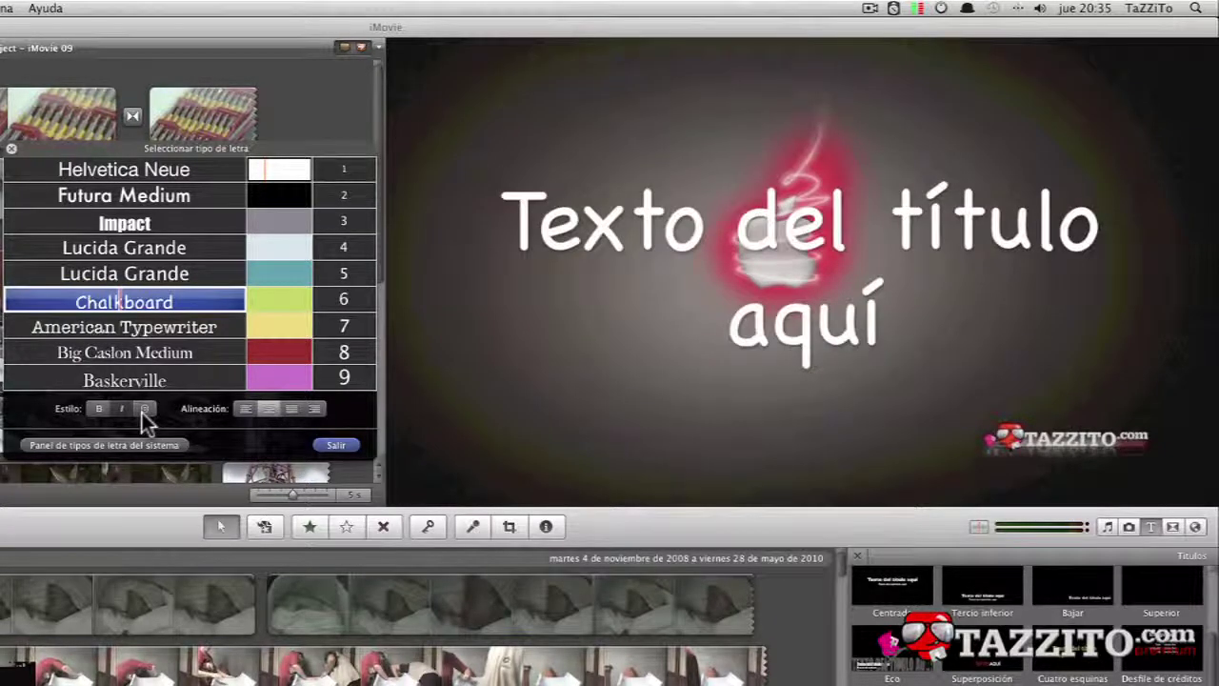
pyautogui.click(143, 409)
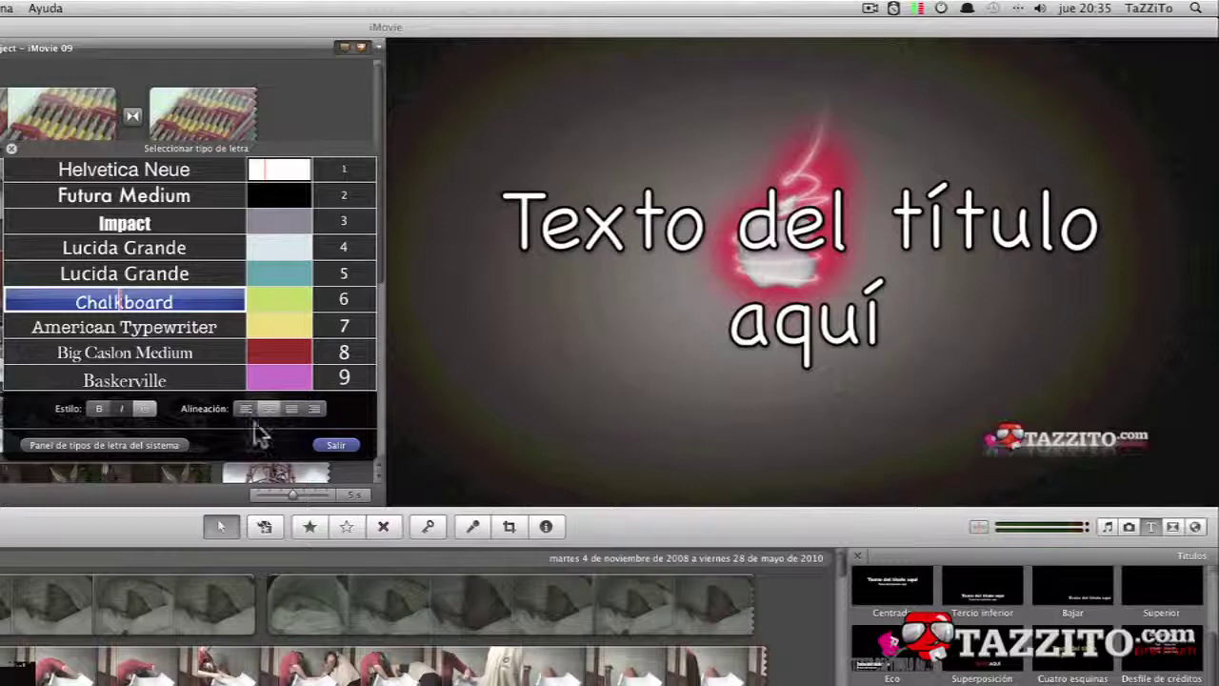
# Step: Check the system font panel, return to the iMovie font chooser and set the title's text size to 6
pyautogui.click(68, 446)
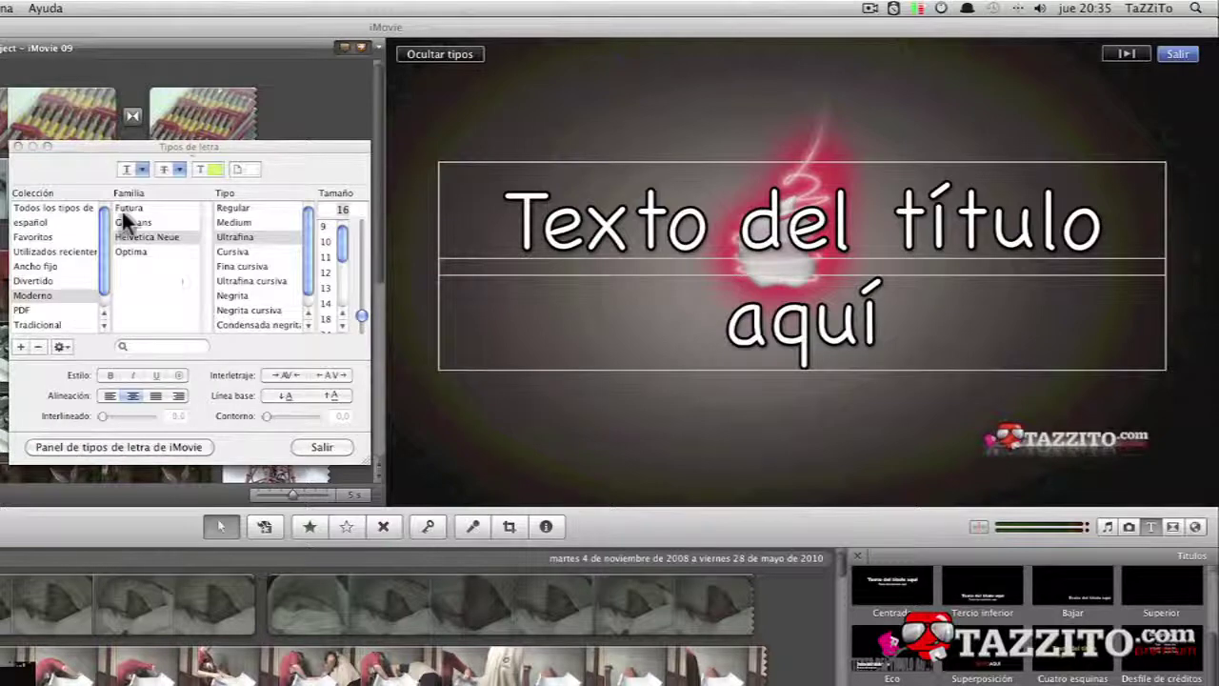
pyautogui.click(92, 445)
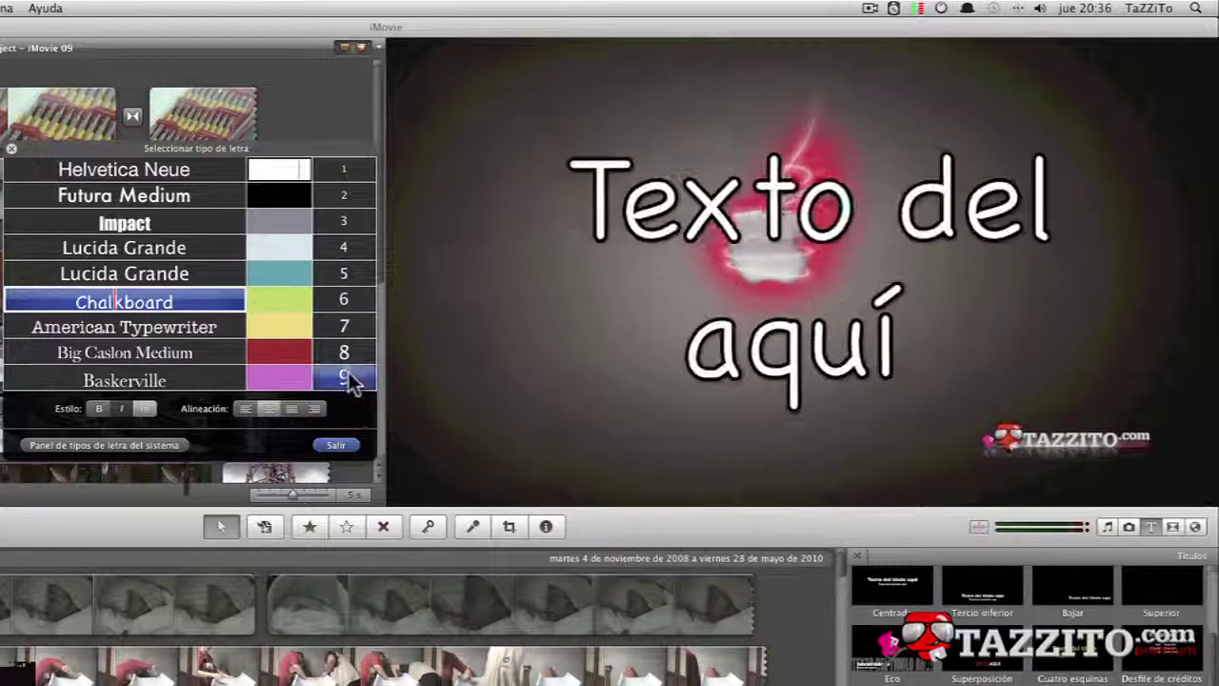
pyautogui.click(345, 301)
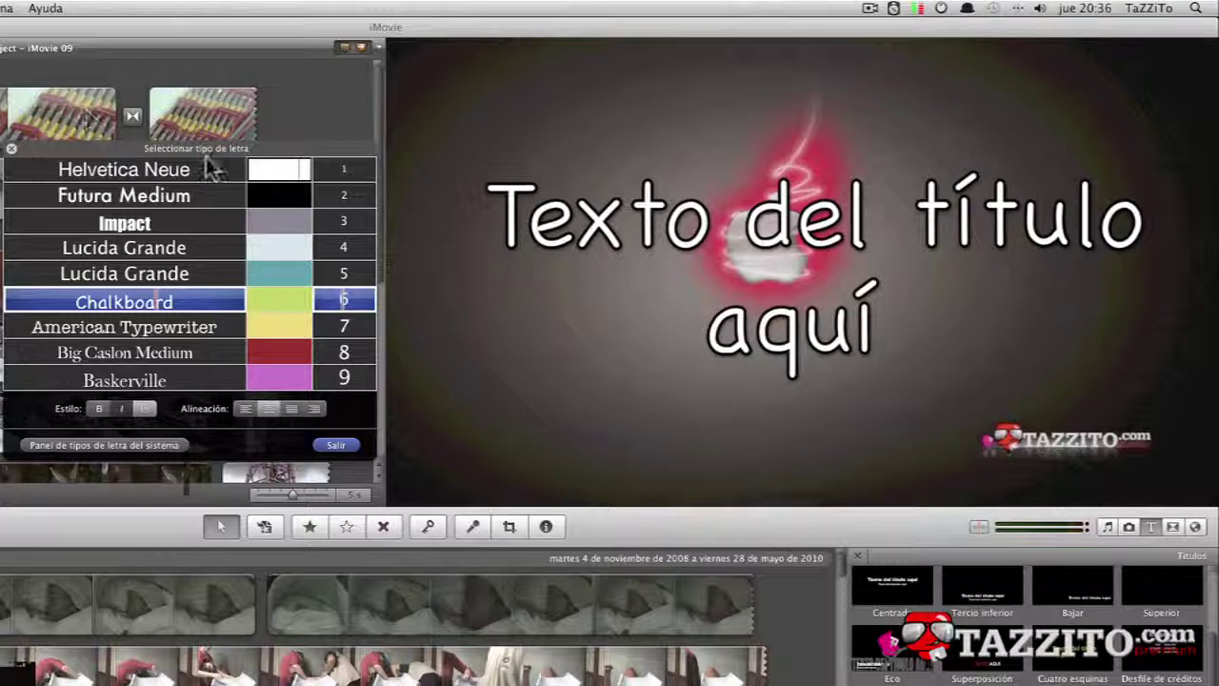
pyautogui.click(335, 444)
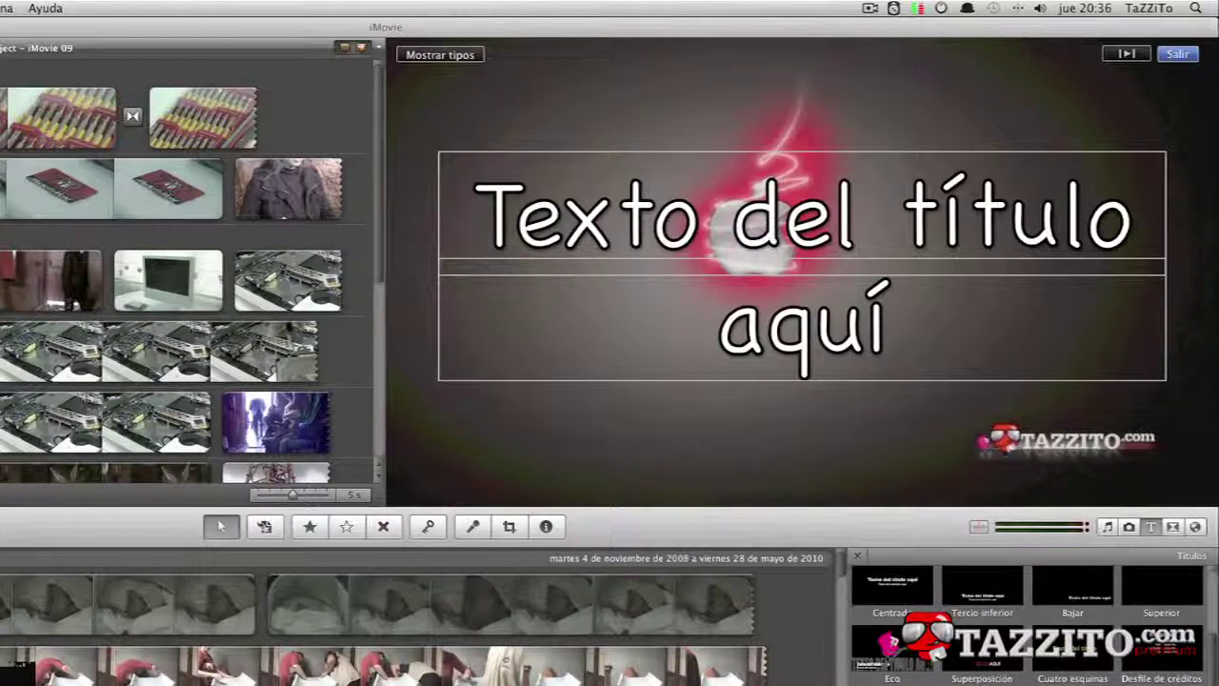
# Step: Replace the first Lucida Grande entry in the iMovie font preferences, below Impact, with Times in Bold style
pyautogui.press('super+comma')
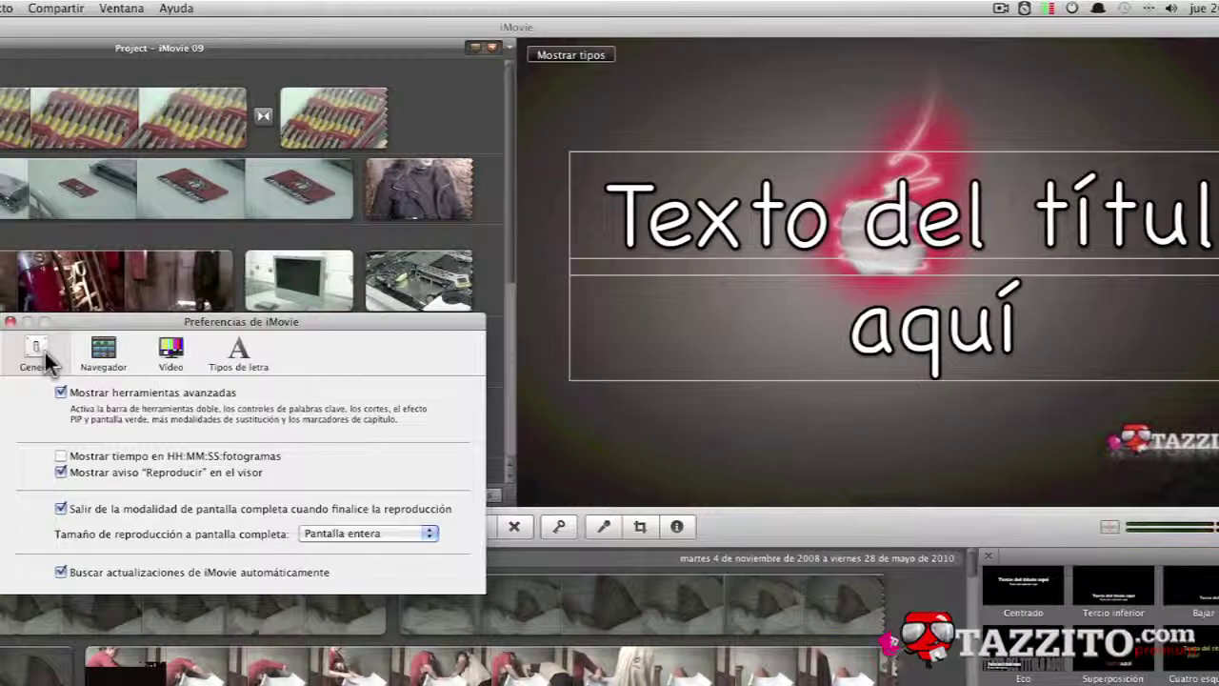
pyautogui.click(240, 355)
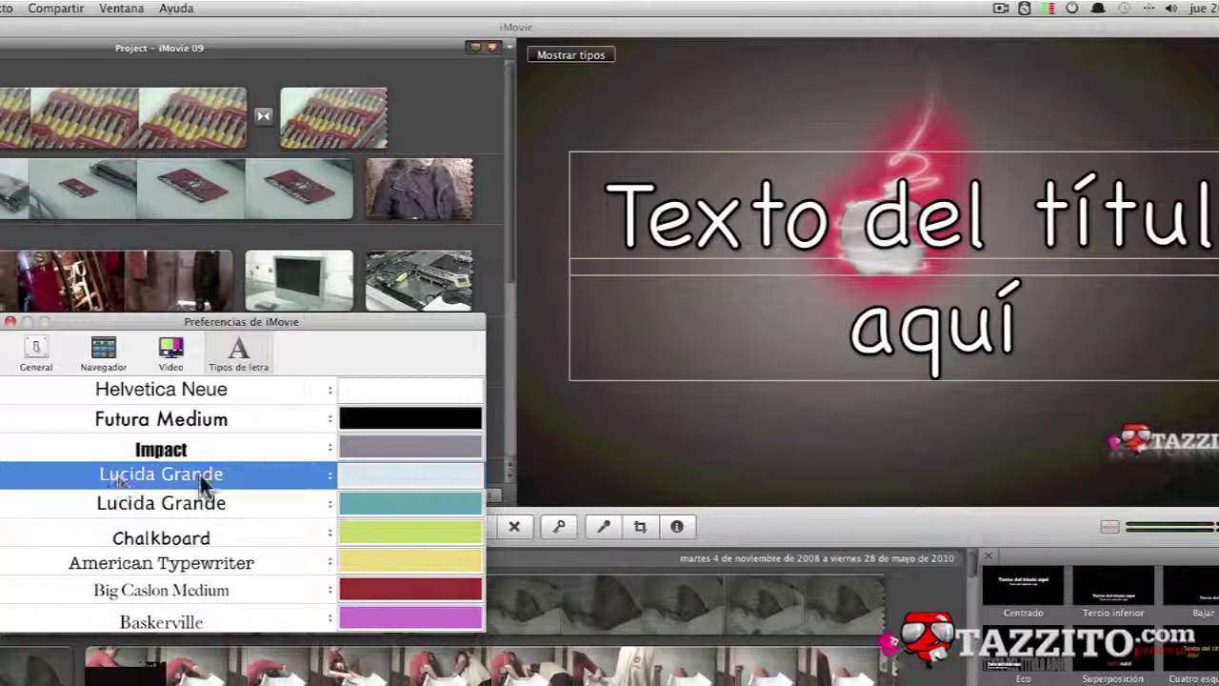
pyautogui.click(331, 475)
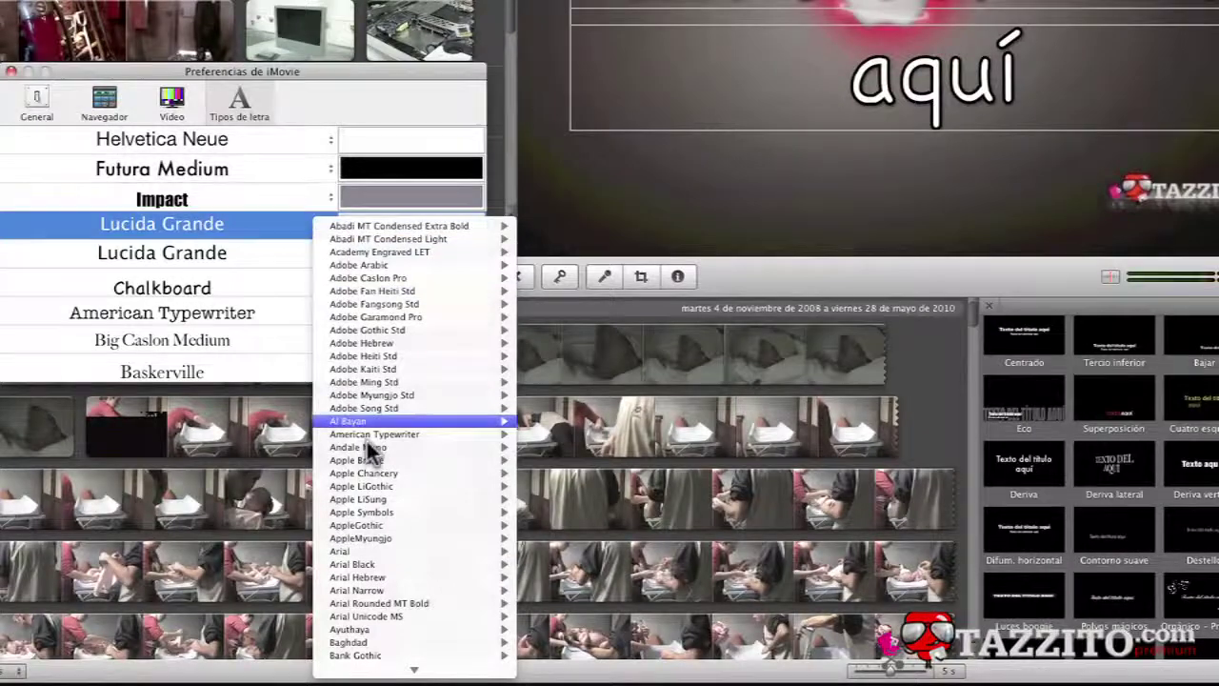
pyautogui.scroll(-20, 366, 444)
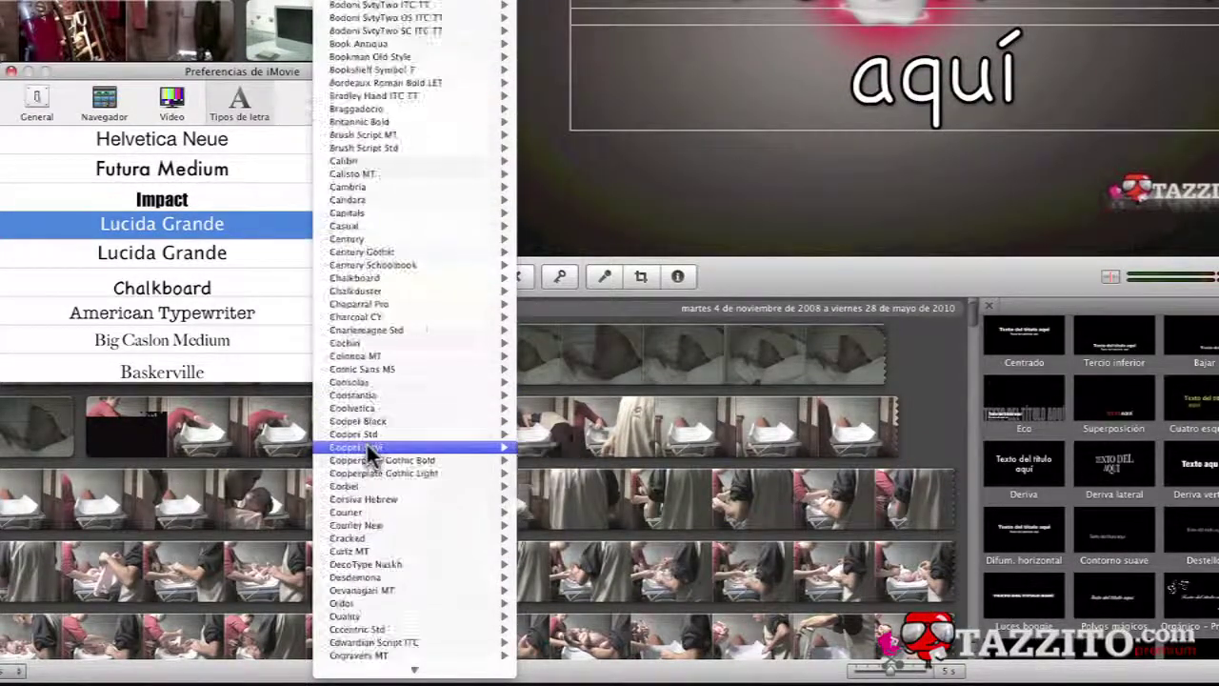
pyautogui.scroll(-15, 367, 444)
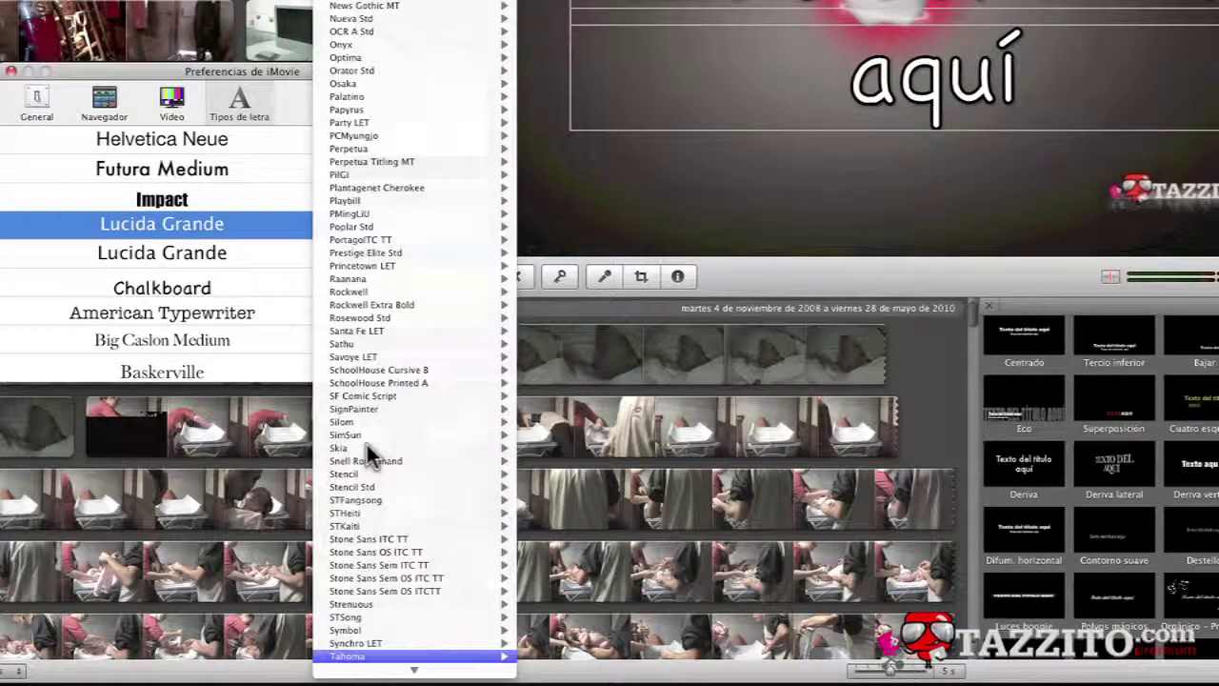
pyautogui.moveTo(362, 527)
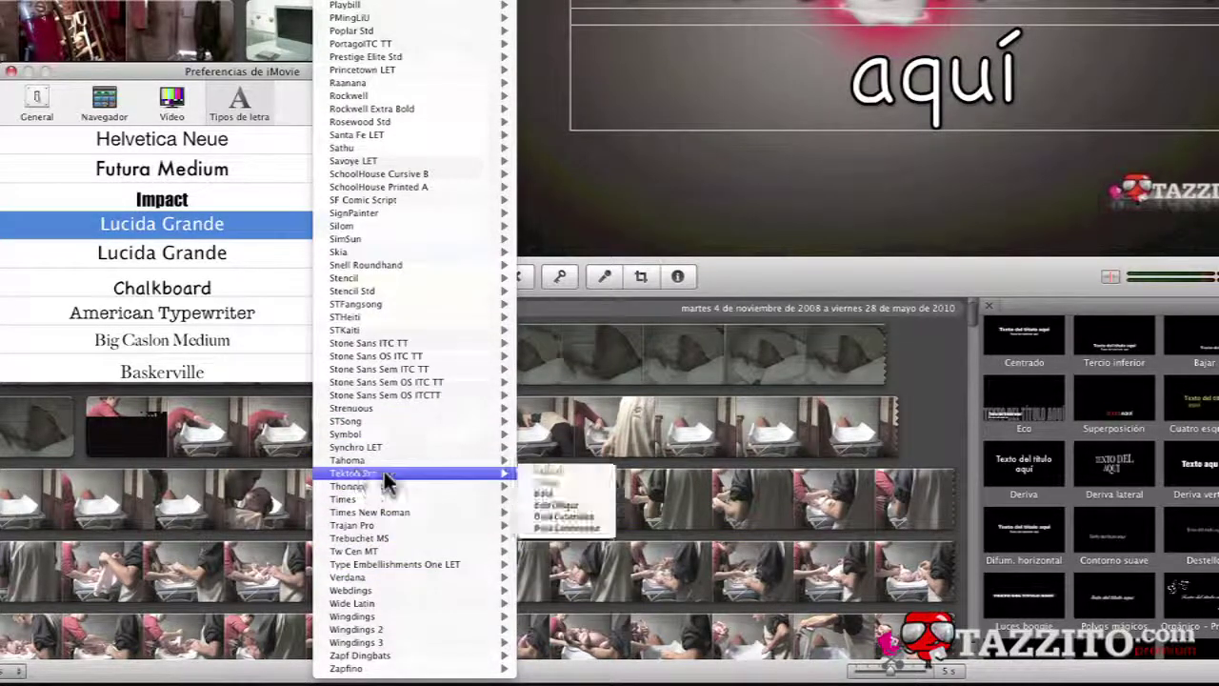
pyautogui.moveTo(379, 497)
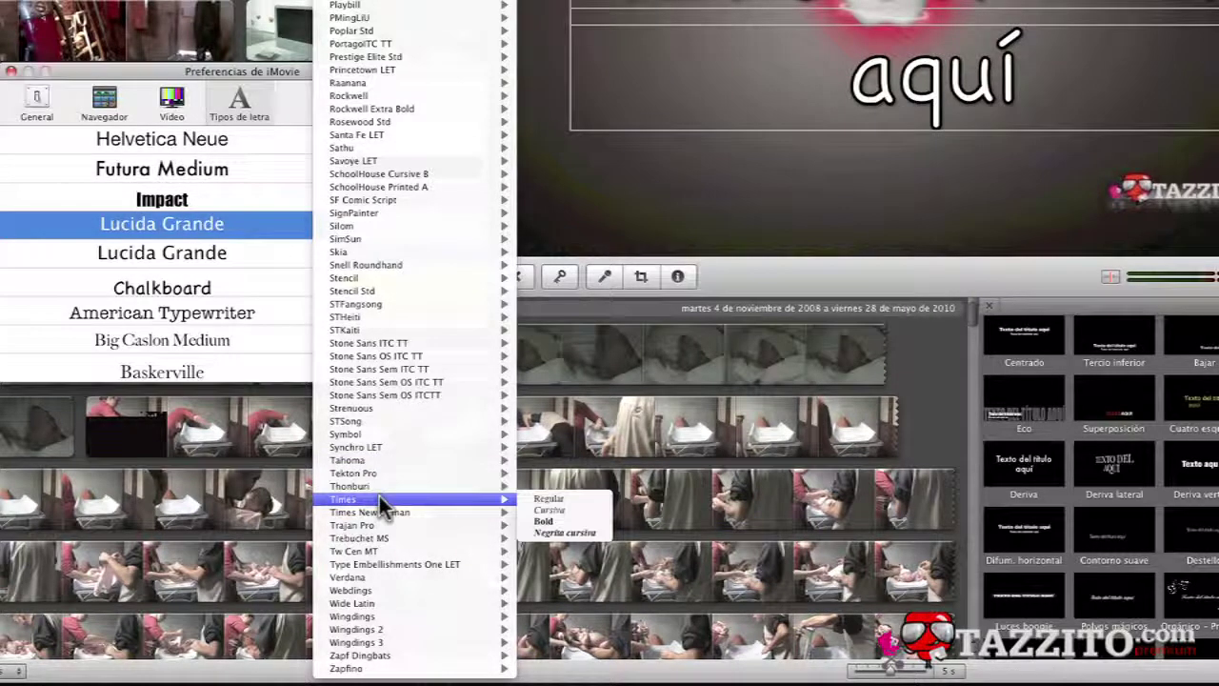
pyautogui.click(572, 522)
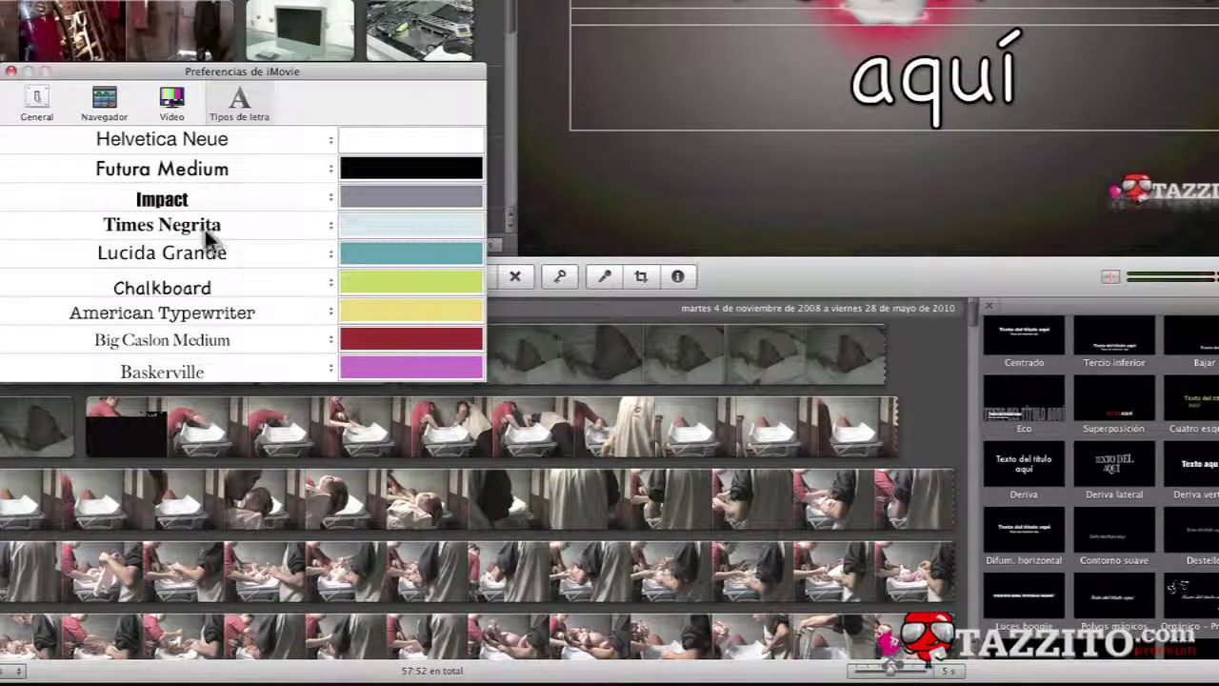
# Step: Change the colour beside American Typewriter to the Cereza silvestre crayon, and close the colour picker and the preferences
pyautogui.click(394, 302)
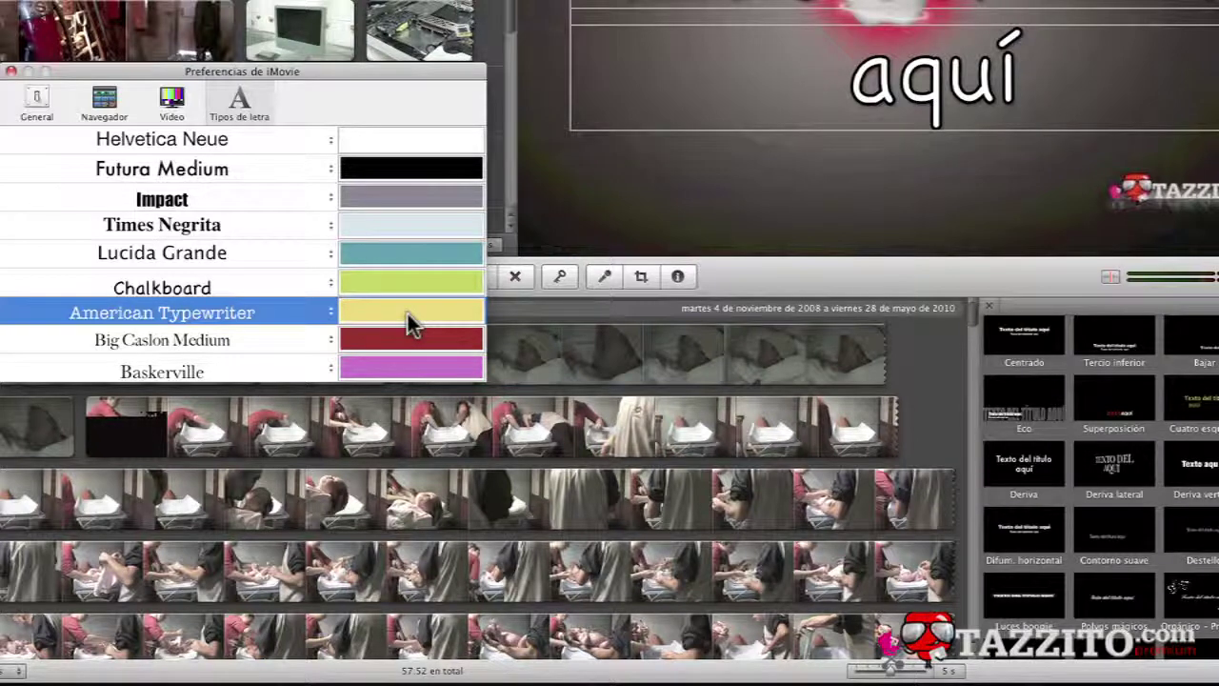
pyautogui.click(408, 313)
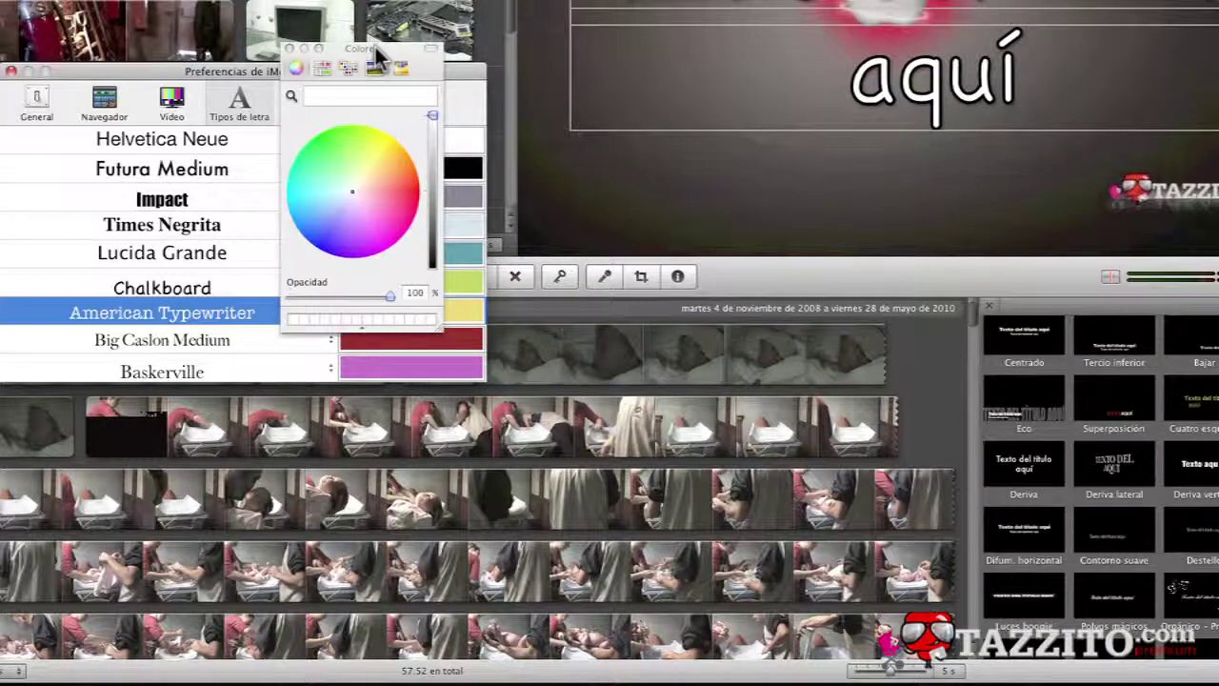
pyautogui.click(324, 71)
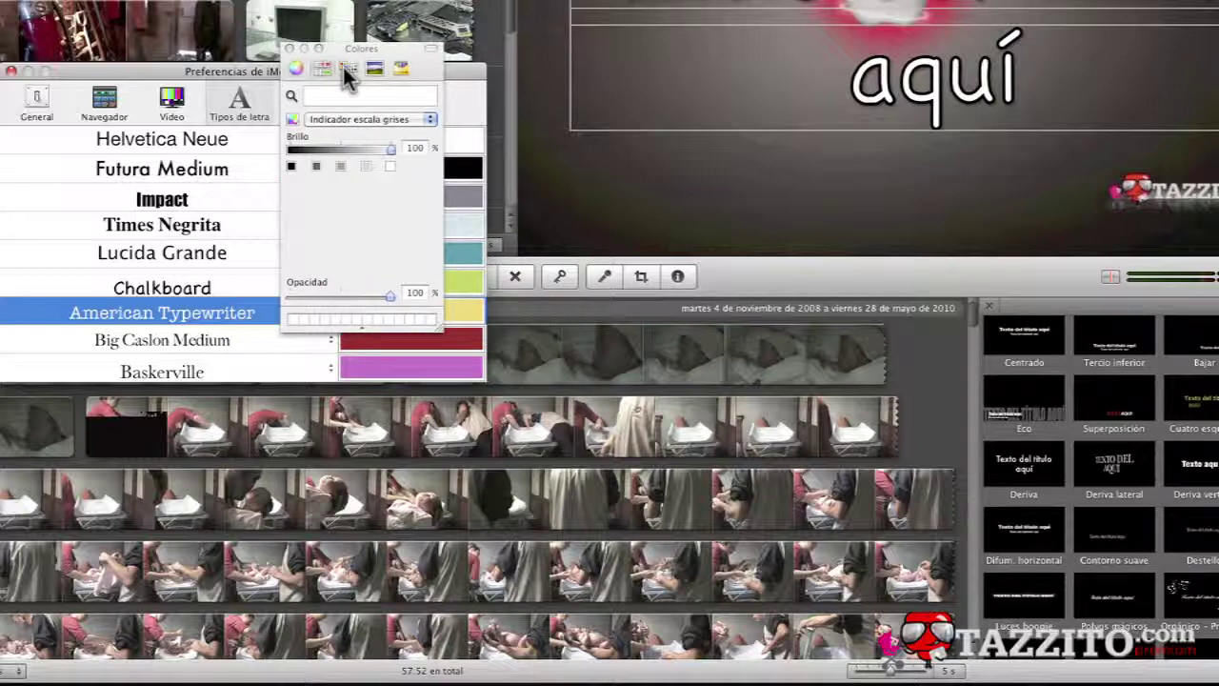
pyautogui.click(376, 70)
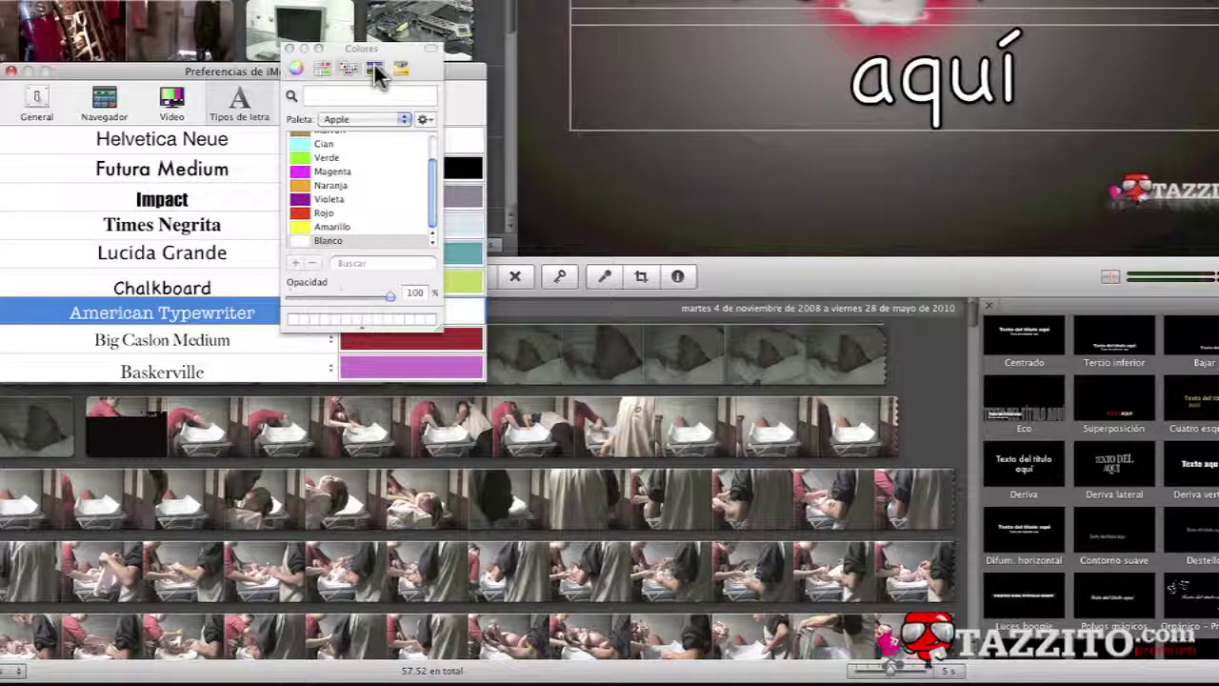
pyautogui.click(375, 70)
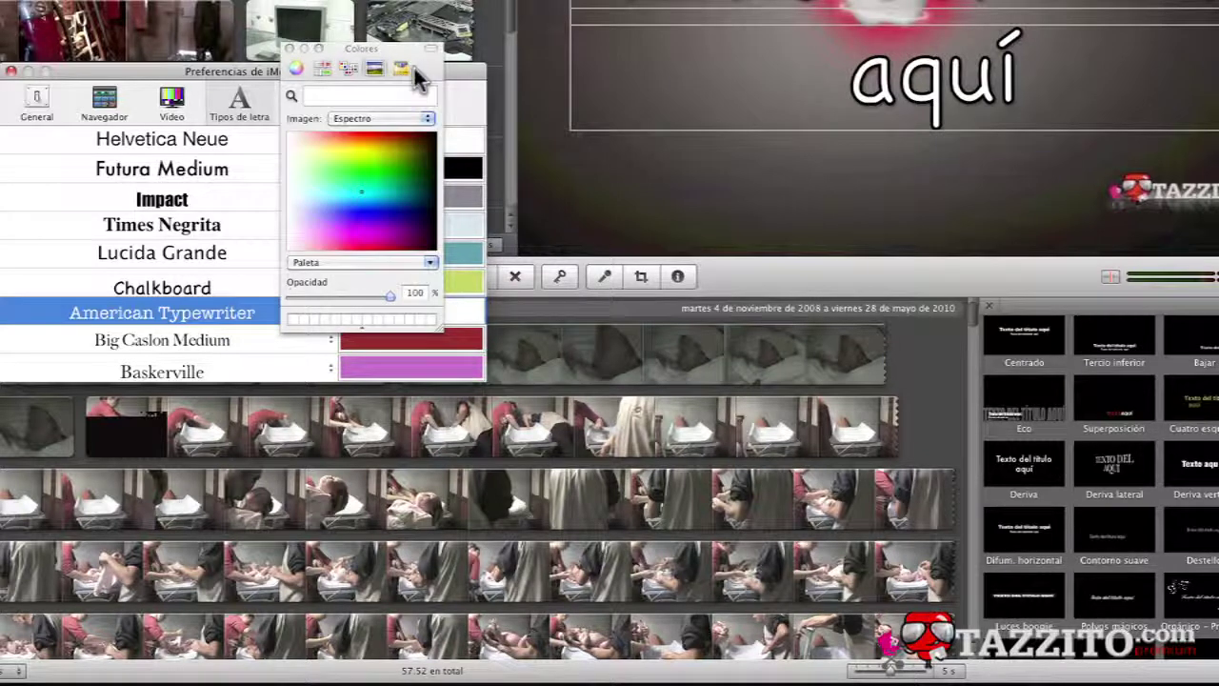
pyautogui.click(401, 70)
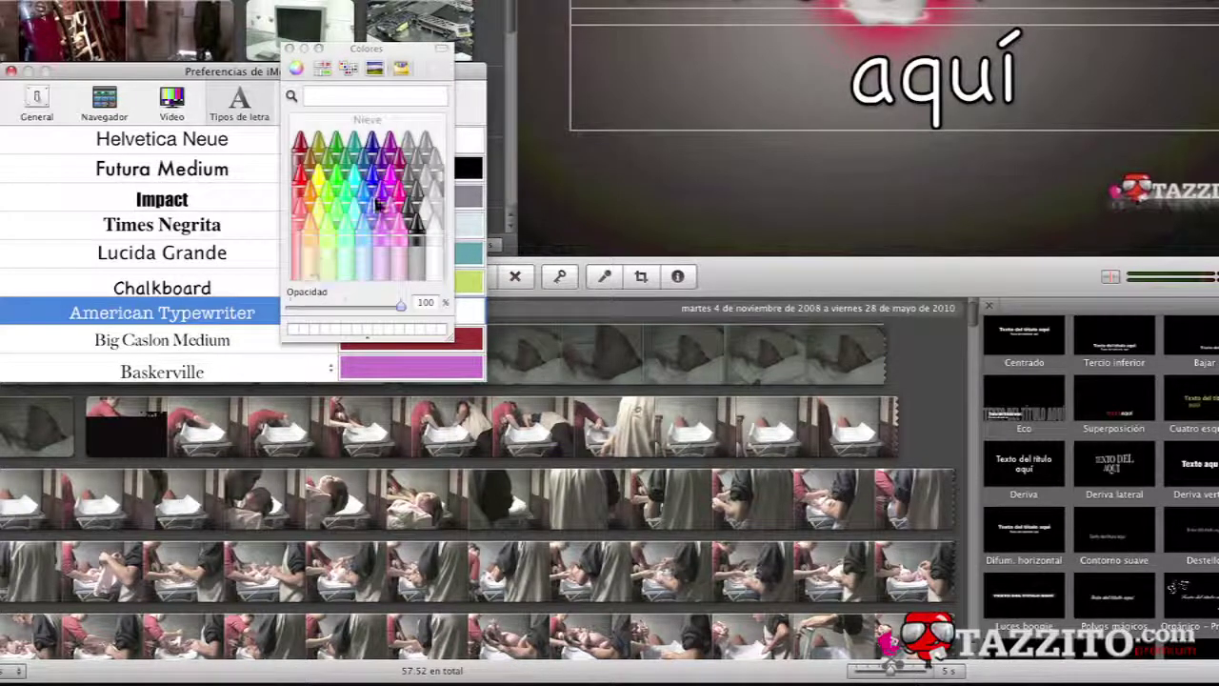
pyautogui.click(304, 176)
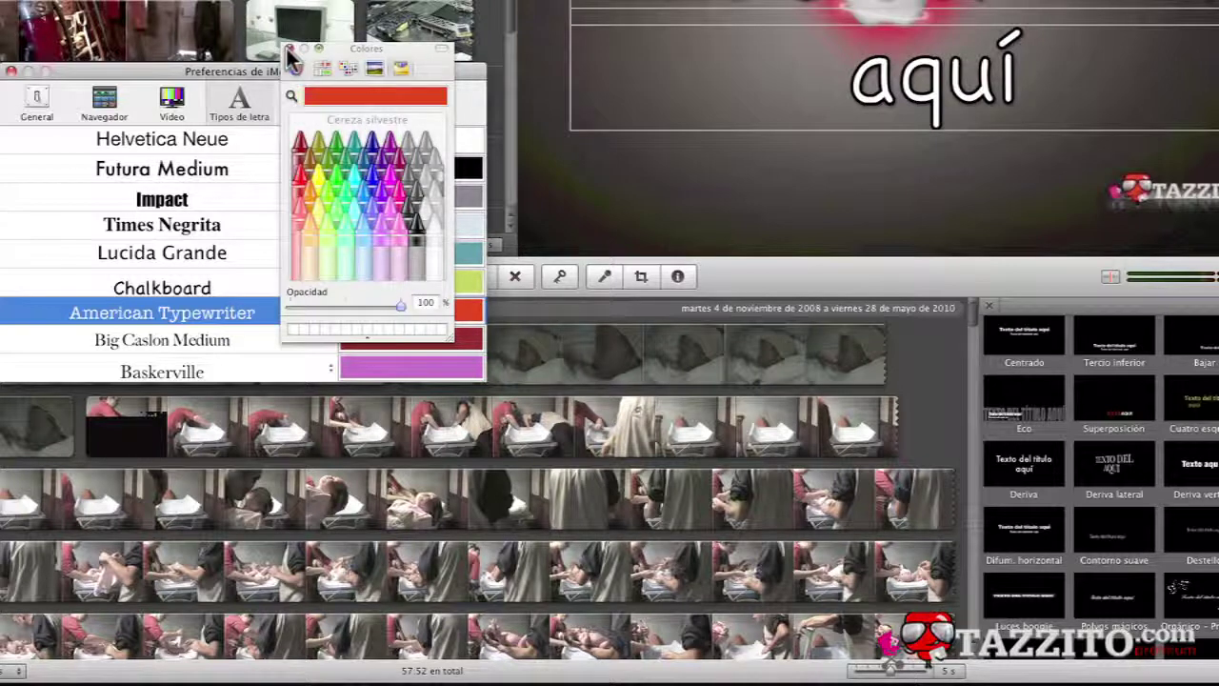
pyautogui.click(290, 49)
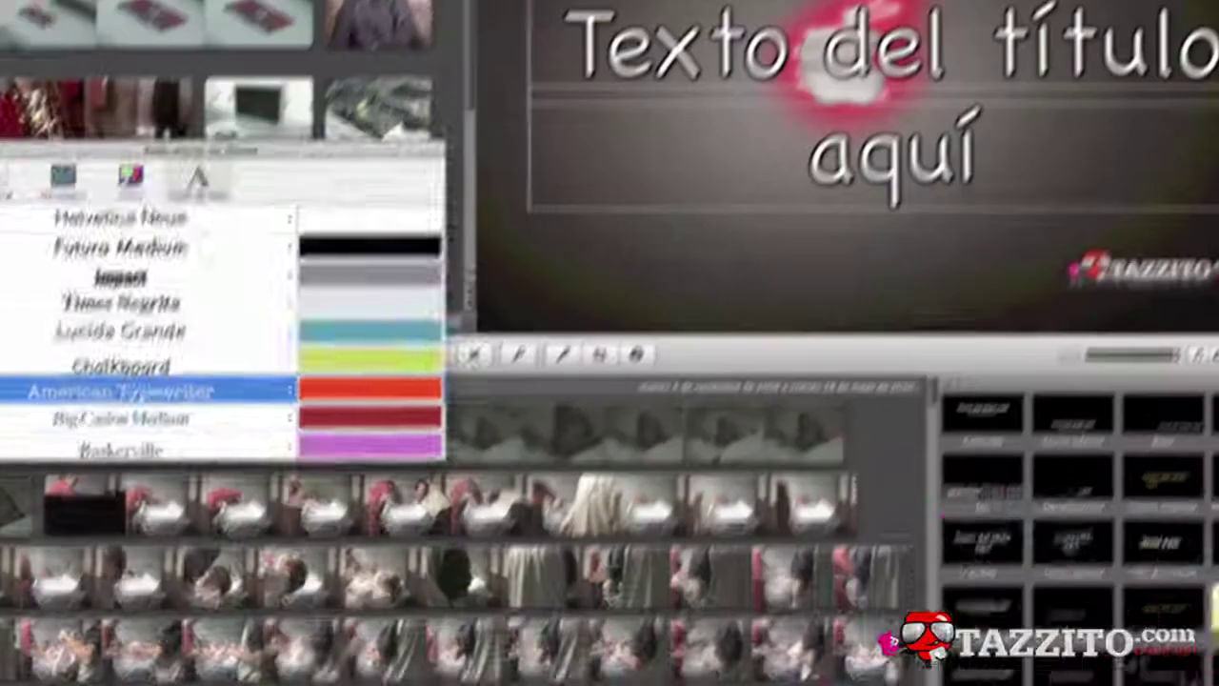
pyautogui.click(11, 72)
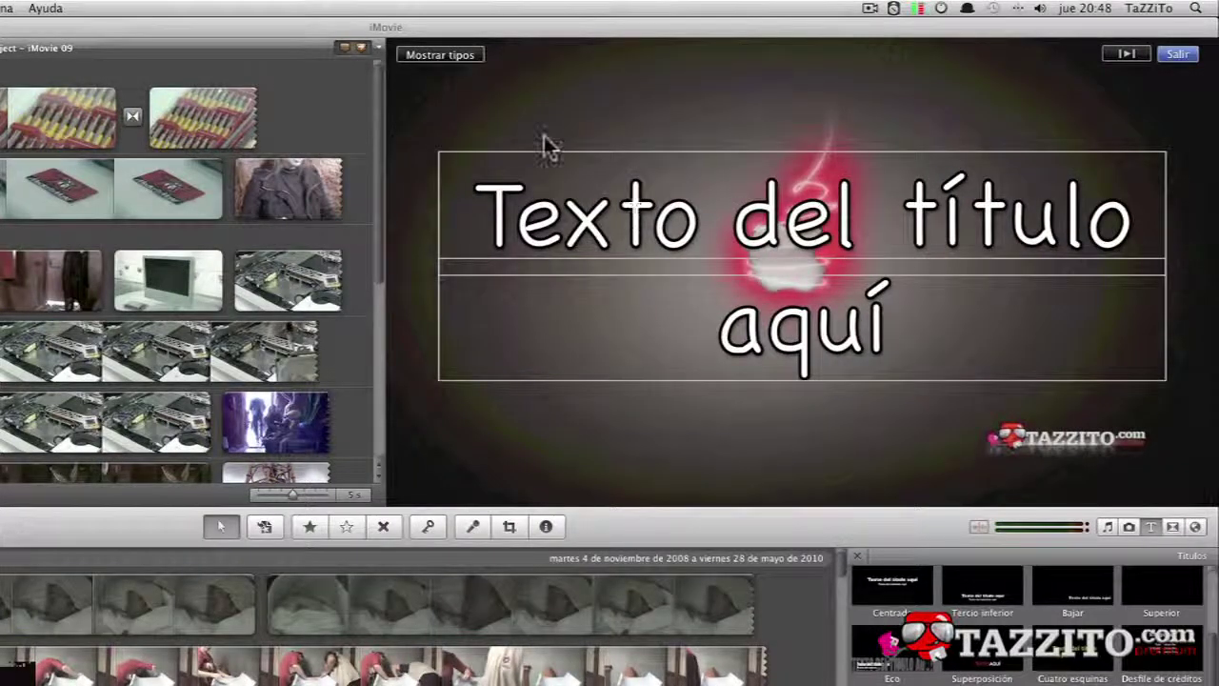
# Step: Review the customised fonts and colours in the title's font chooser, close it and preview the title
pyautogui.click(444, 55)
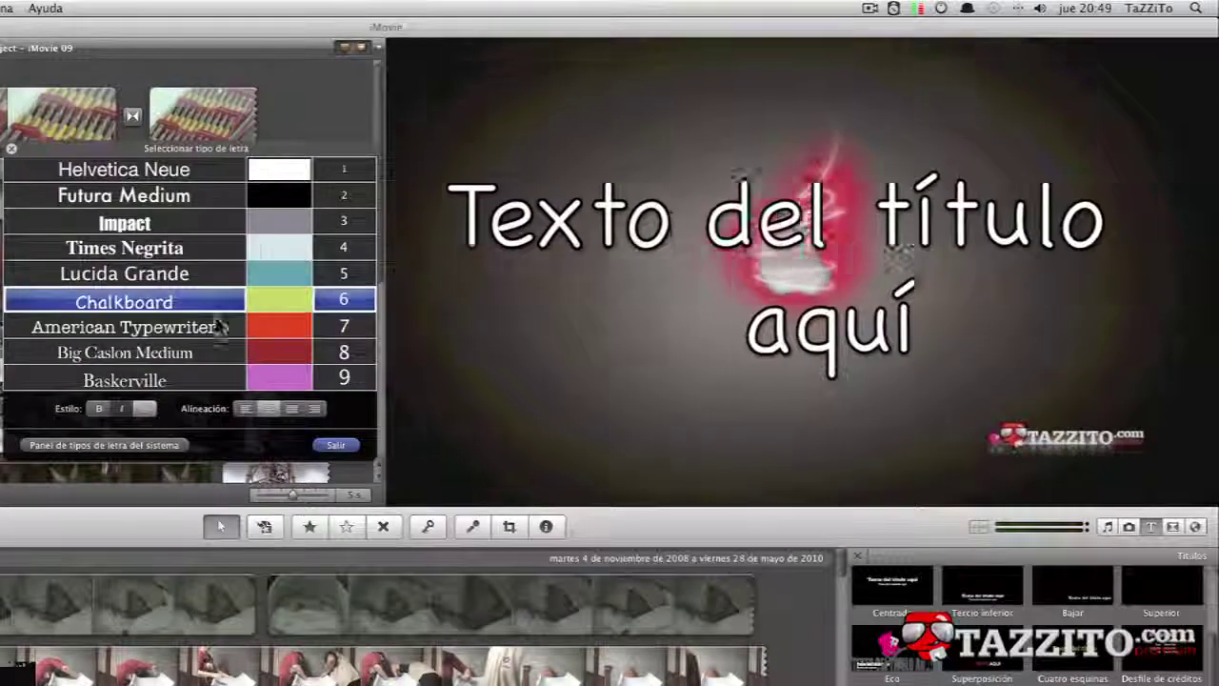
pyautogui.click(128, 249)
pyautogui.click(333, 301)
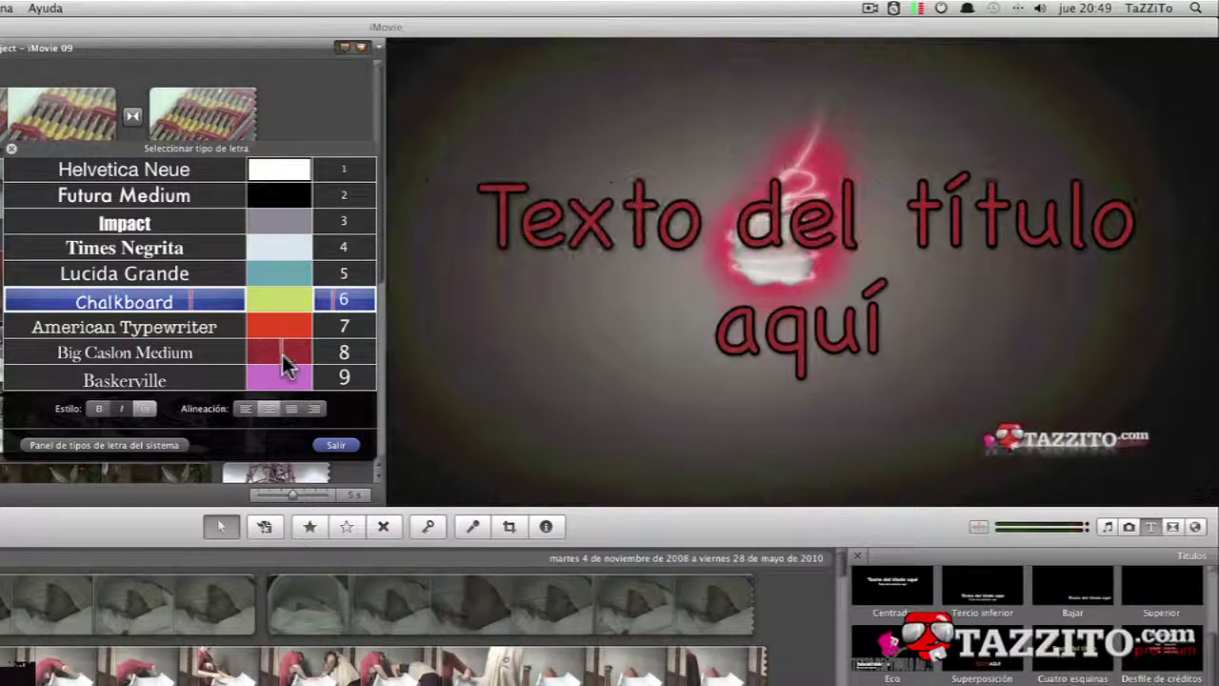
pyautogui.click(219, 327)
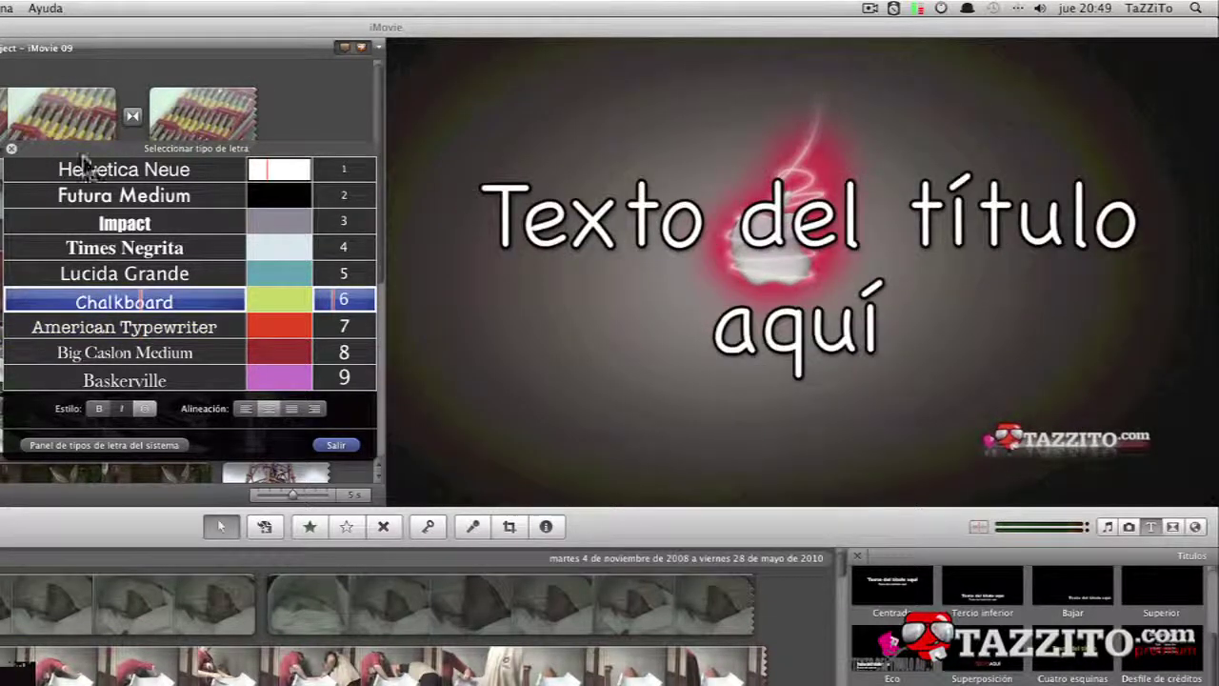
pyautogui.click(334, 444)
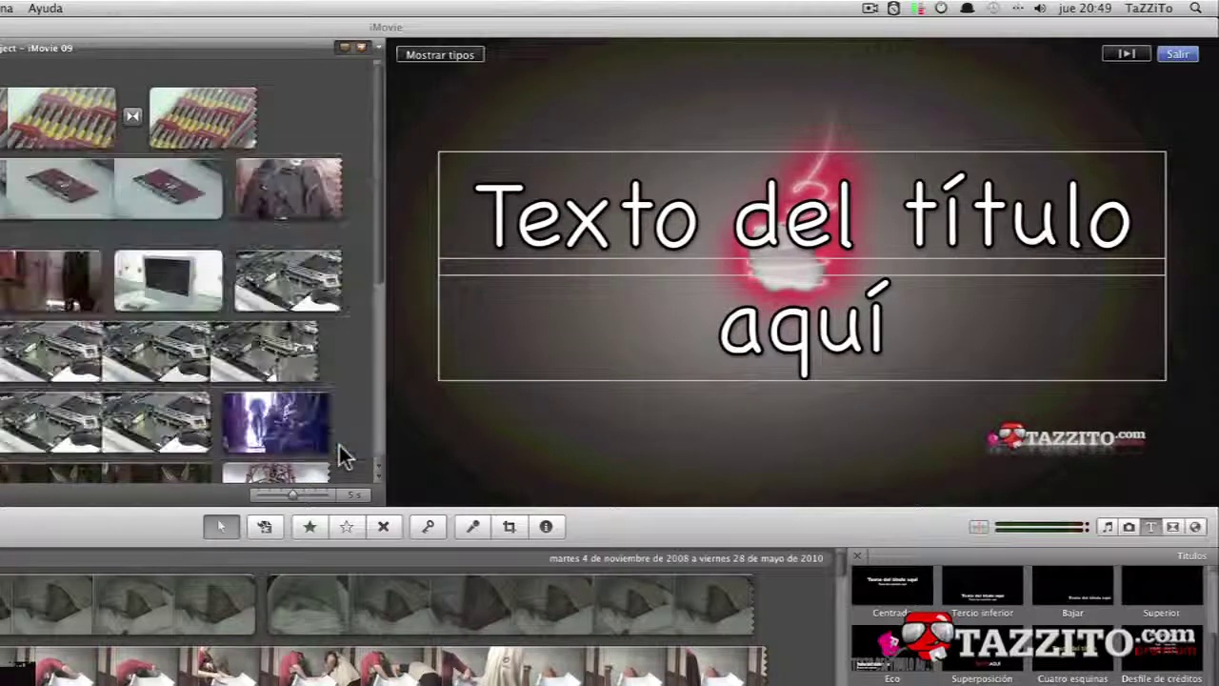
pyautogui.click(1124, 54)
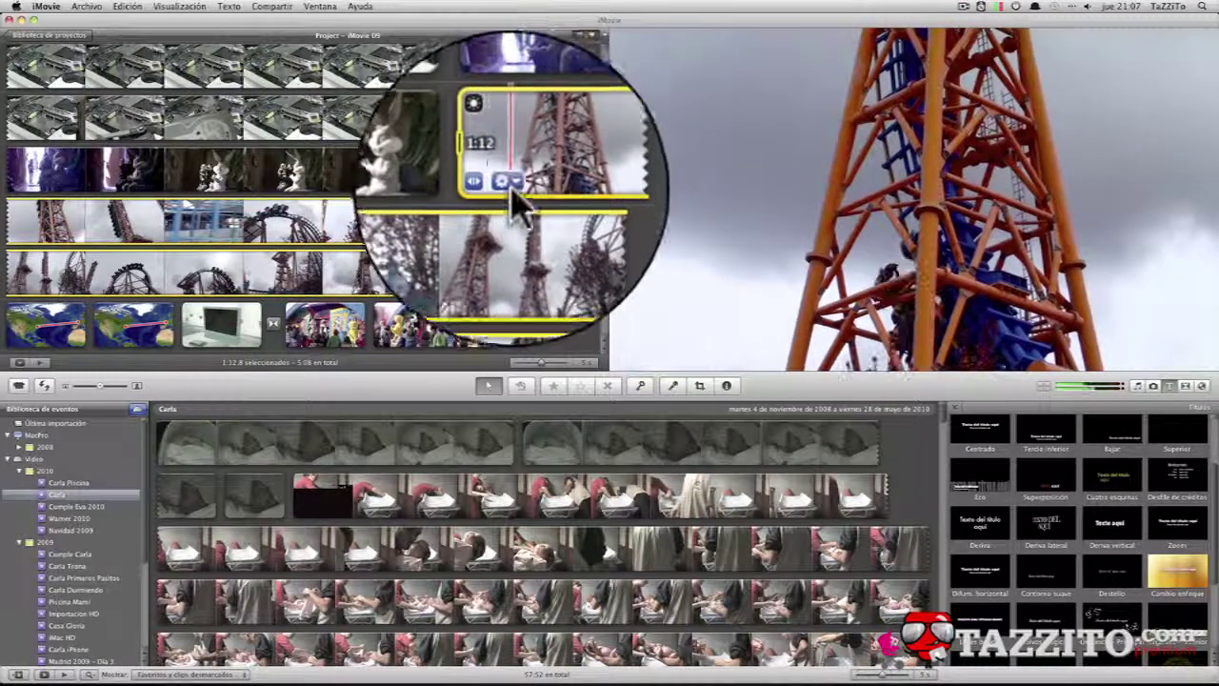
# Step: Look over the roller coaster clip's video and clip adjustments in the Inspector, then close it
pyautogui.click(511, 193)
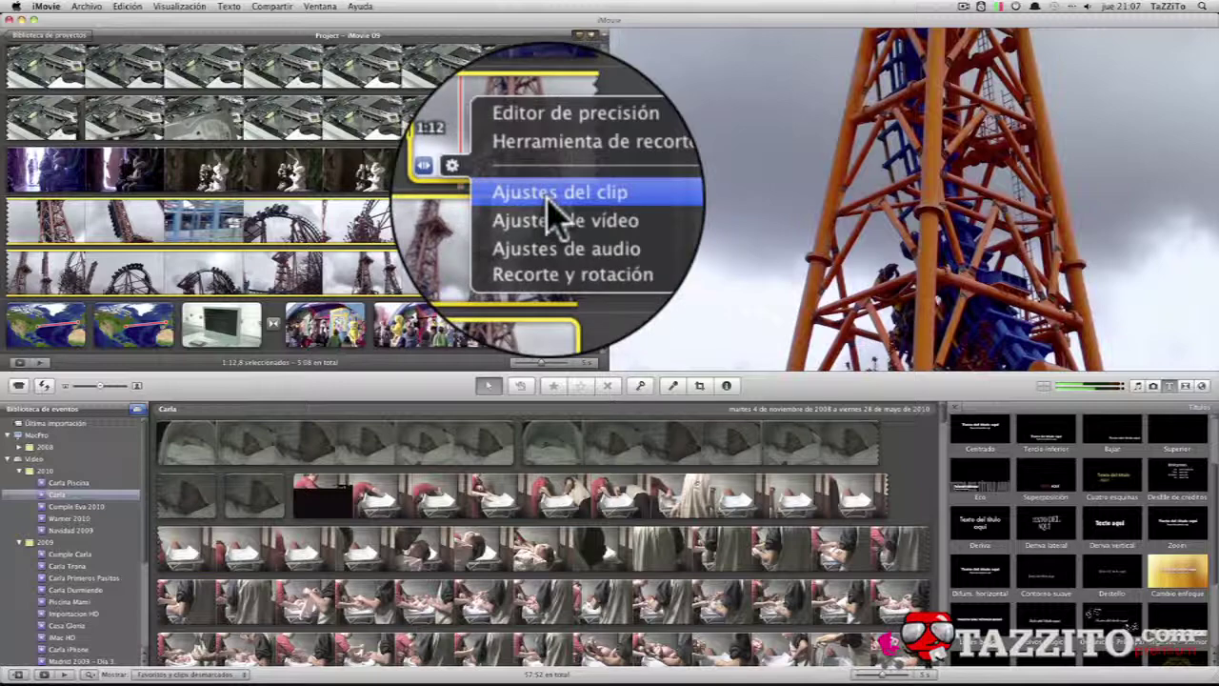
pyautogui.click(553, 208)
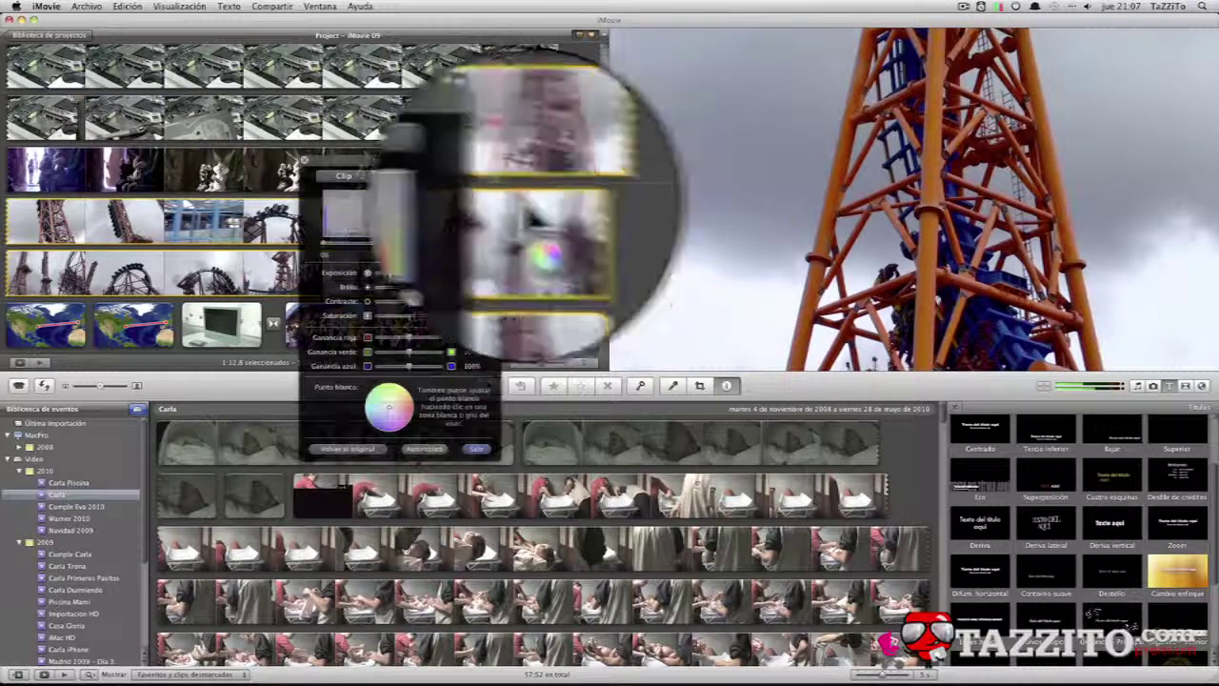
pyautogui.click(343, 176)
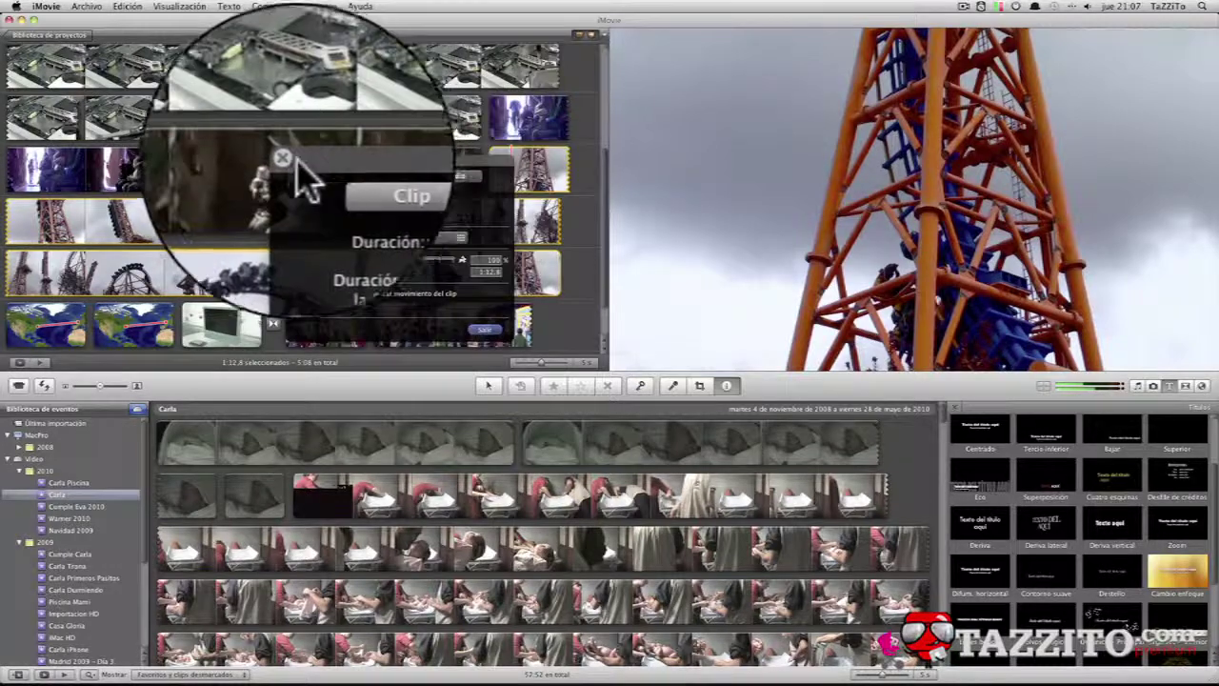
pyautogui.click(290, 164)
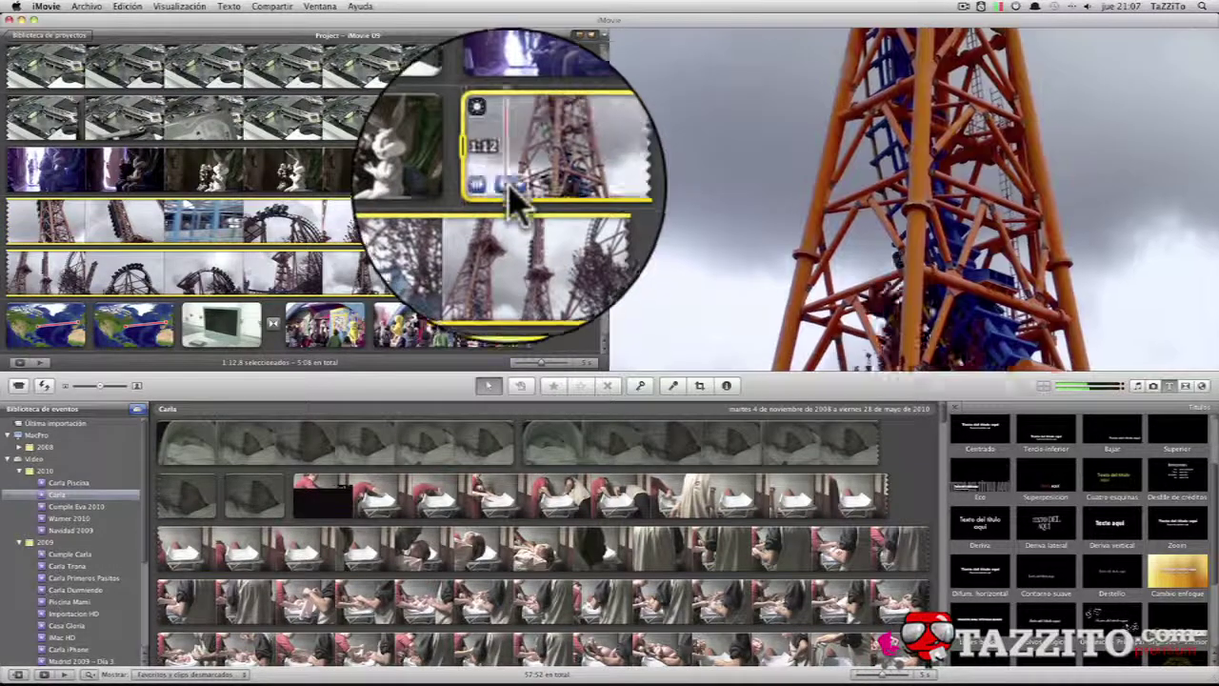
# Step: Apply the Dibujos animados video effect to the roller coaster clip through its clip adjustments
pyautogui.click(509, 193)
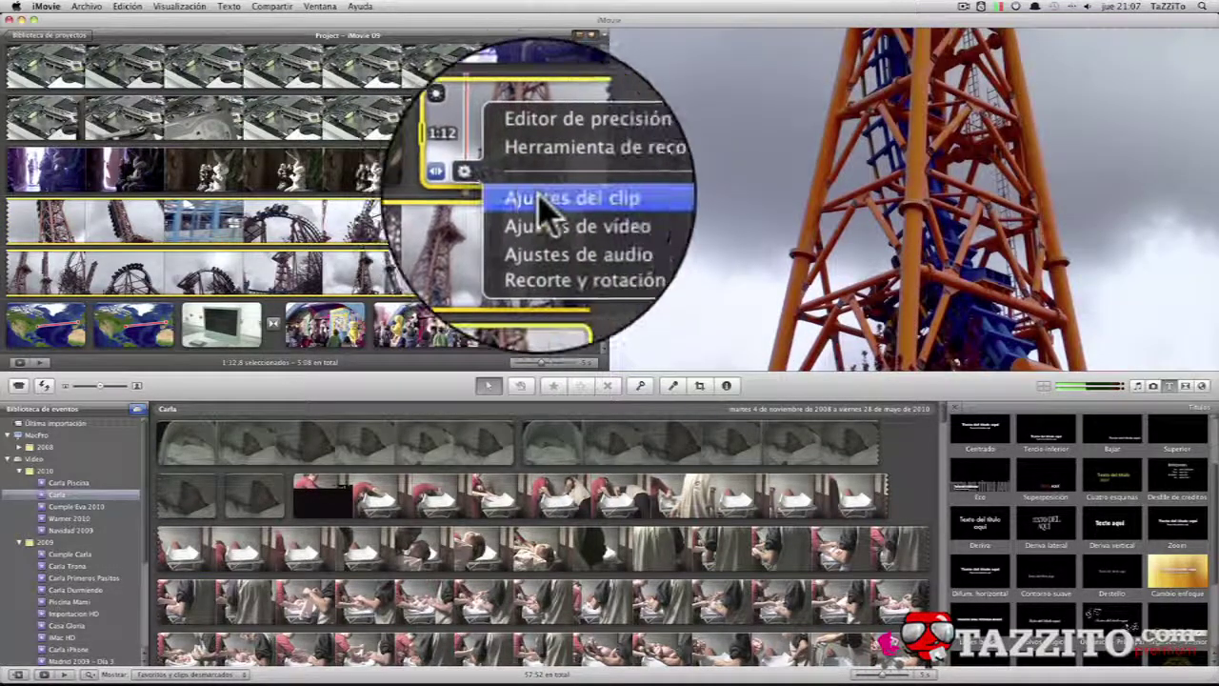
pyautogui.click(544, 272)
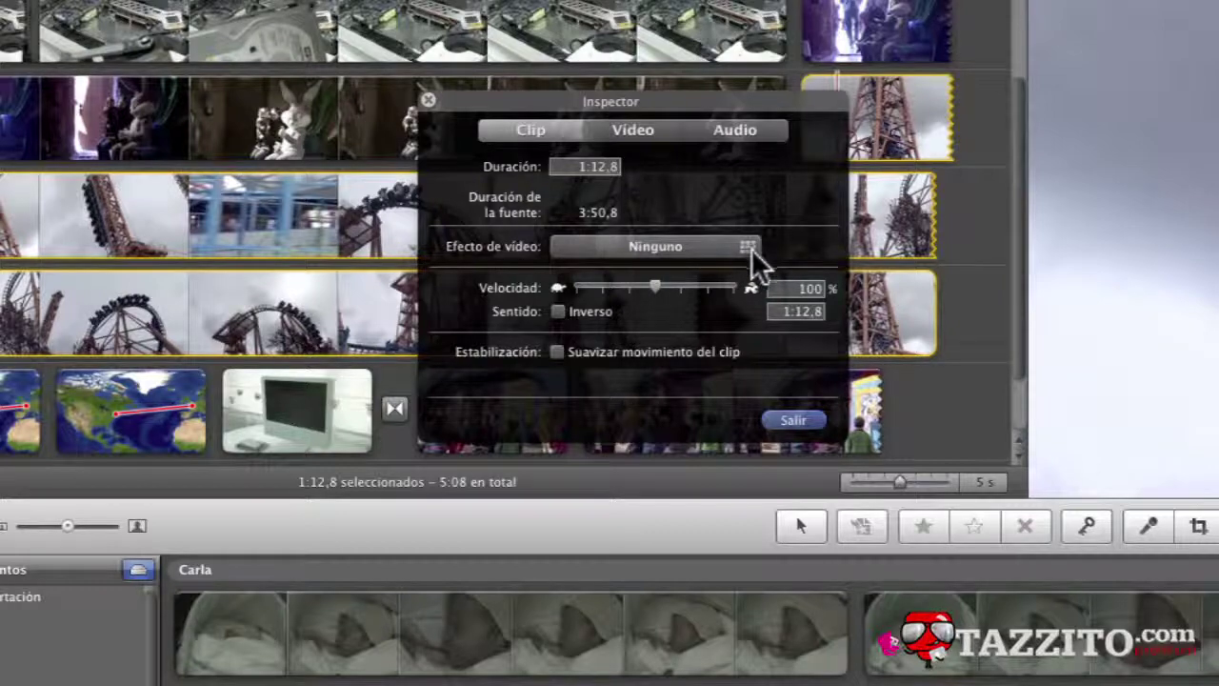
pyautogui.click(751, 249)
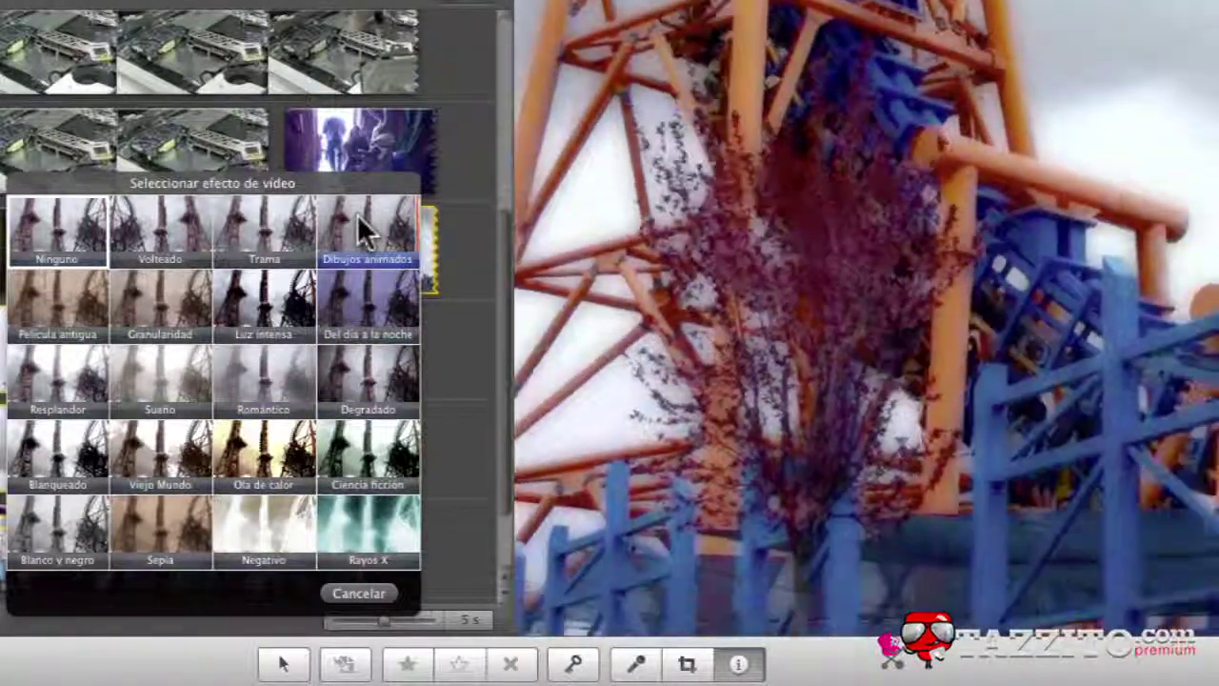
pyautogui.click(362, 229)
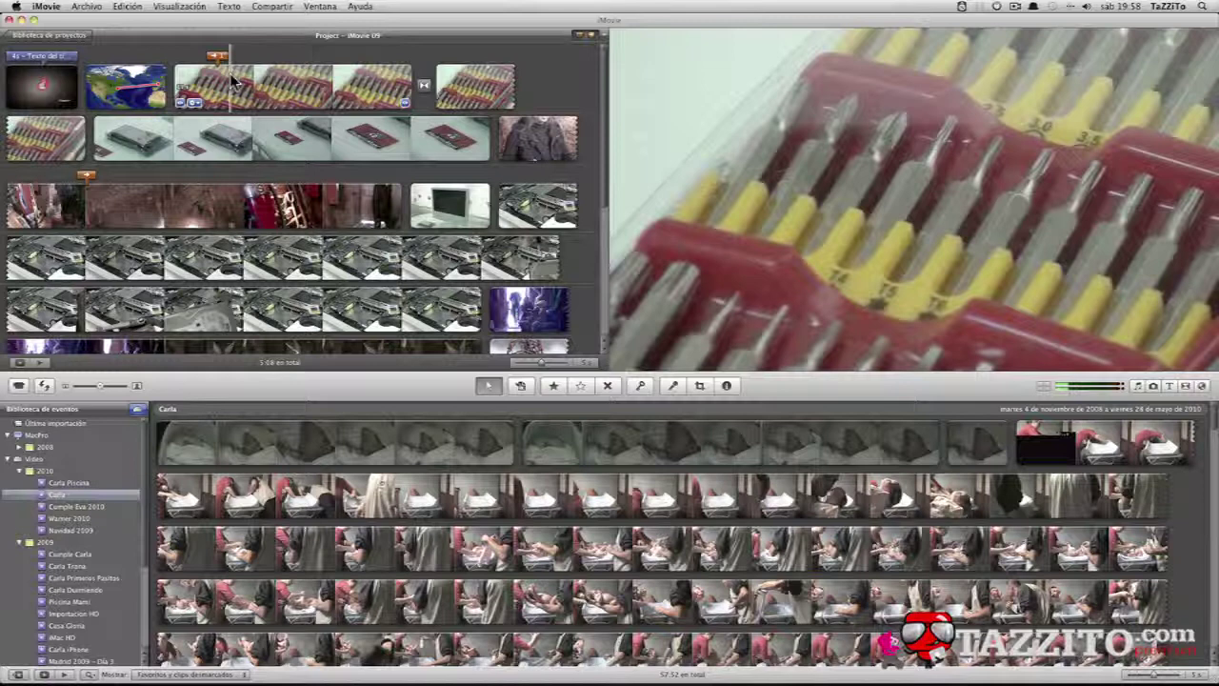
# Step: Select the roller coaster clip in the project and raise its speed to 400% in the clip adjustments
pyautogui.scroll(-3, 591, 215)
pyautogui.scroll(-3, 591, 214)
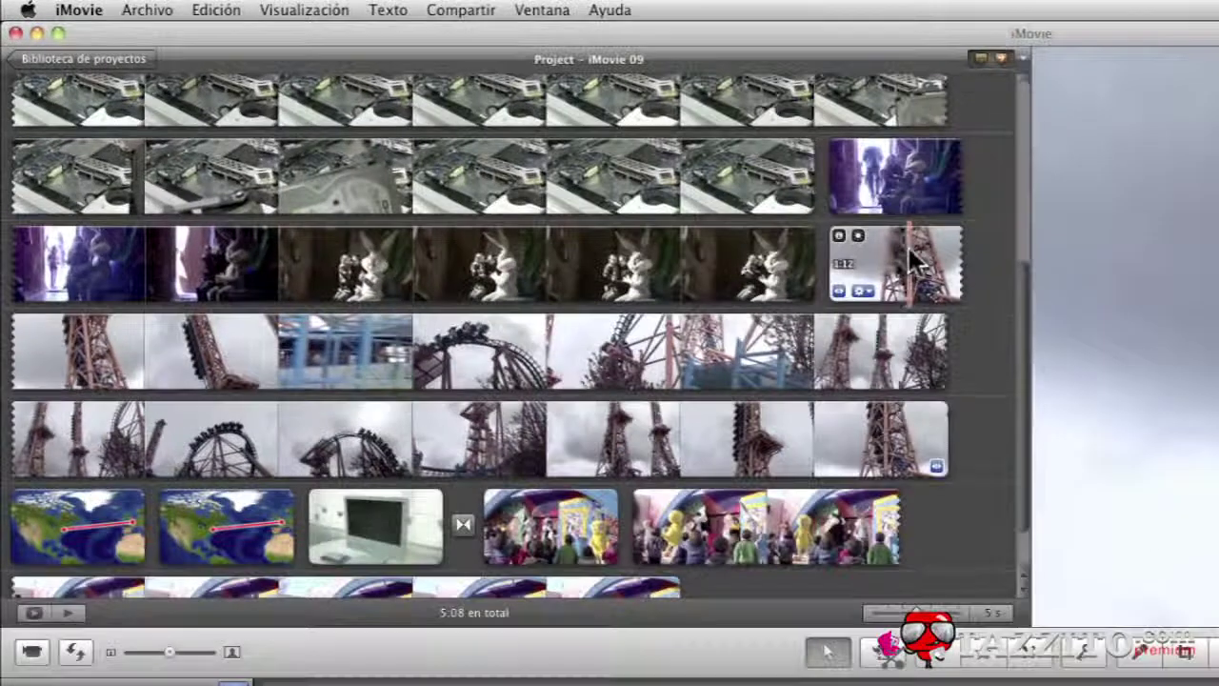
pyautogui.click(528, 147)
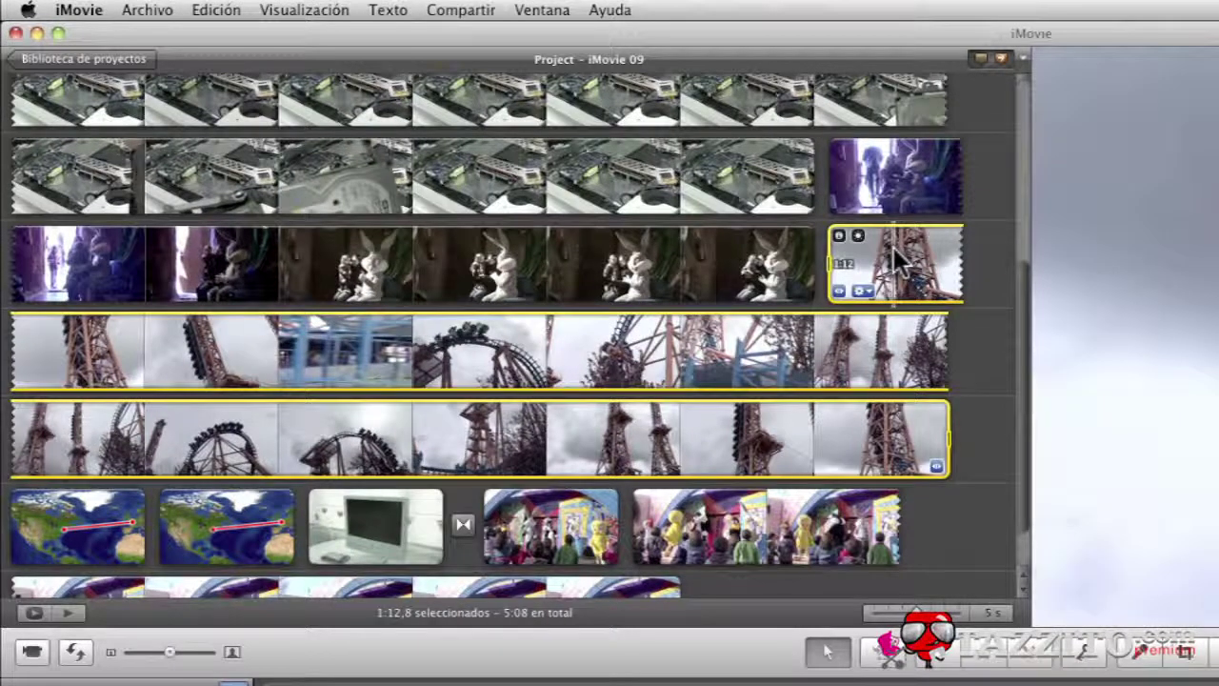
pyautogui.click(865, 289)
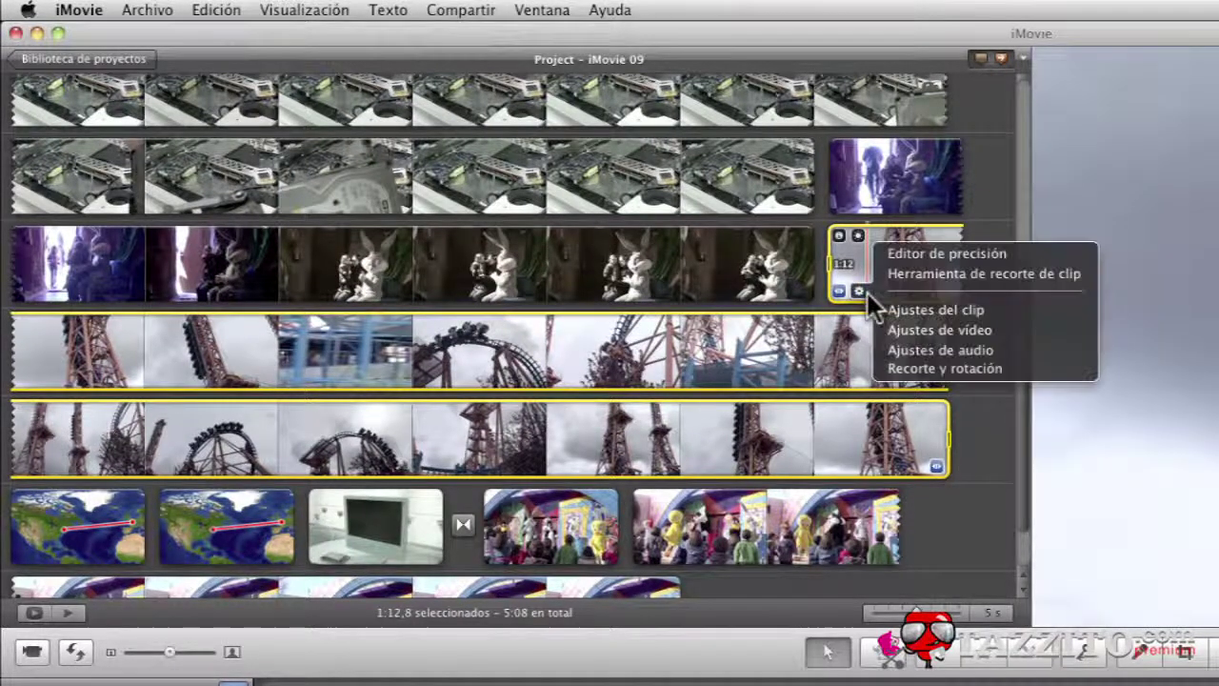
pyautogui.click(913, 312)
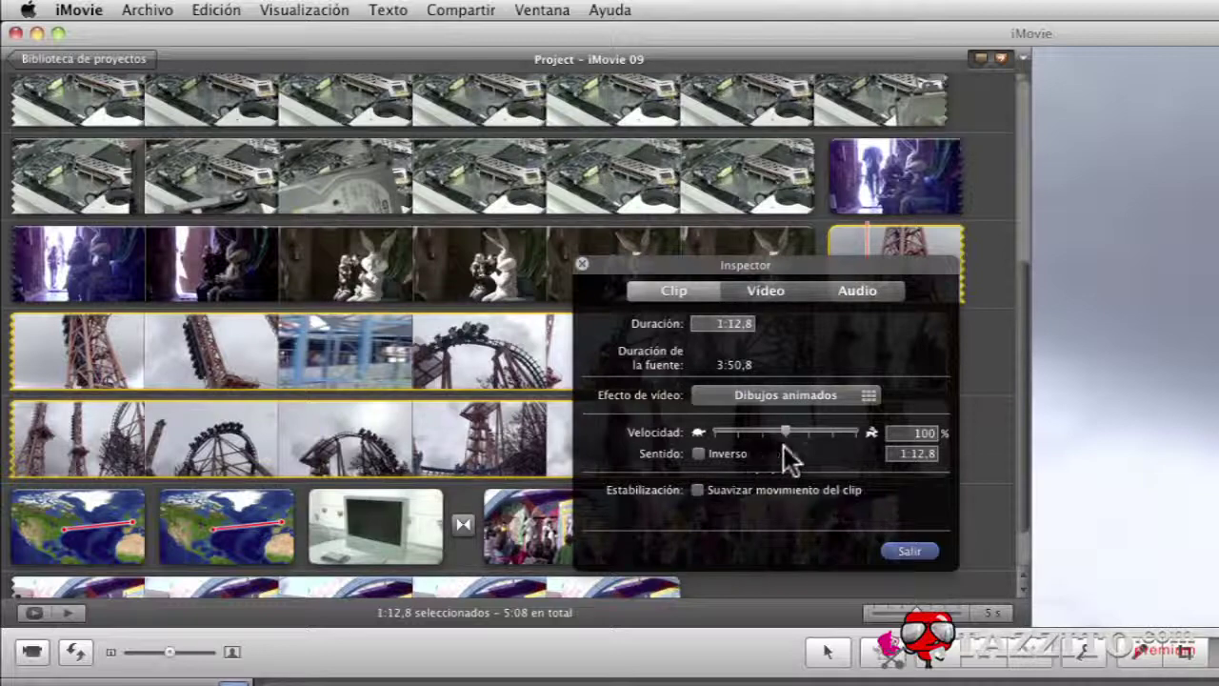
pyautogui.moveTo(791, 427); pyautogui.dragTo(835, 427)
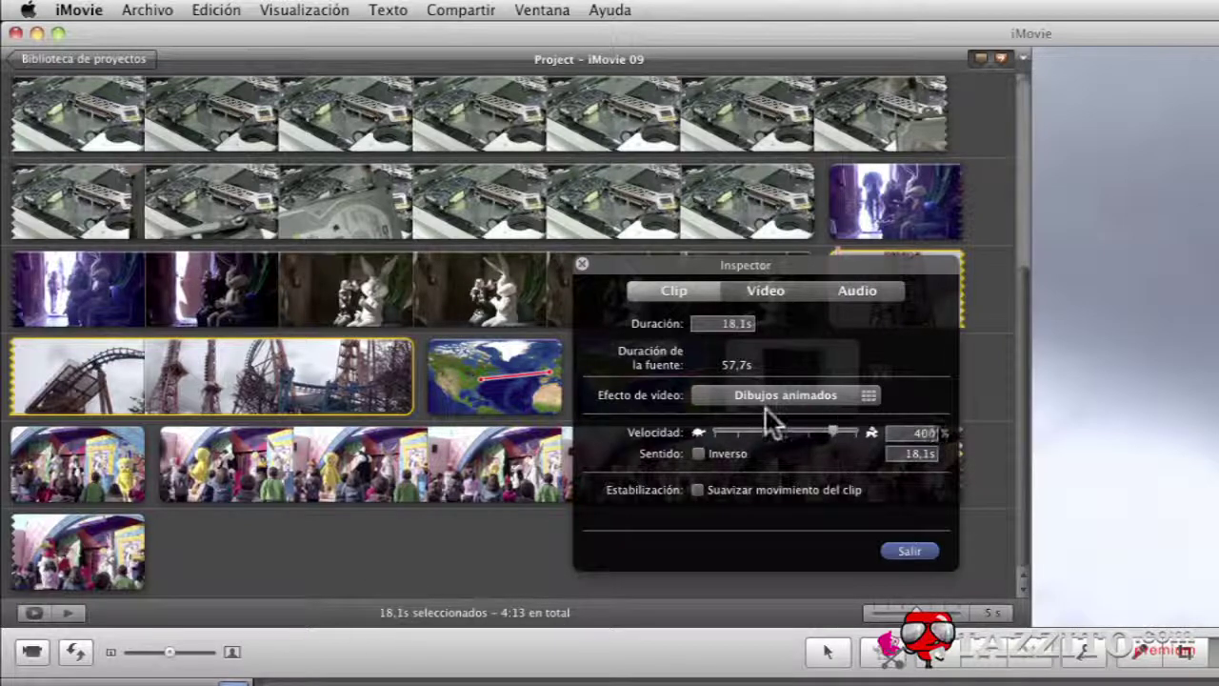
# Step: Switch the roller coaster clip's speed to 100% and back to 400%, and preview the sped-up clip
pyautogui.moveTo(835, 432); pyautogui.dragTo(797, 438)
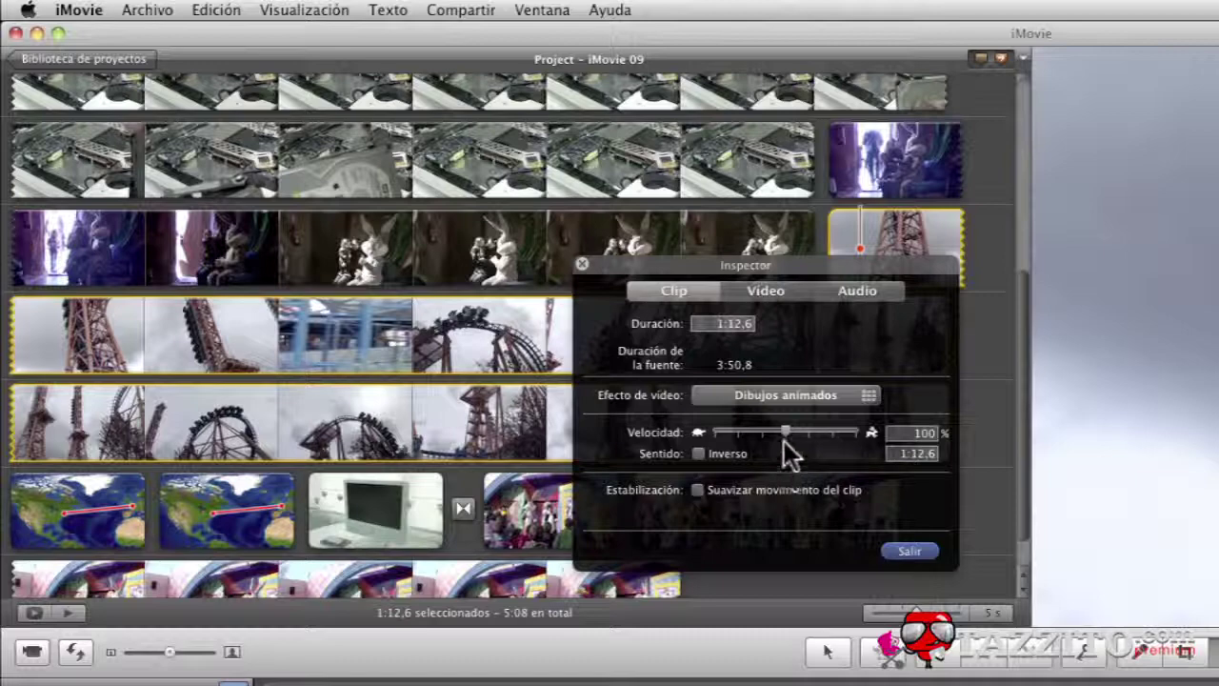
pyautogui.moveTo(787, 430); pyautogui.dragTo(834, 431)
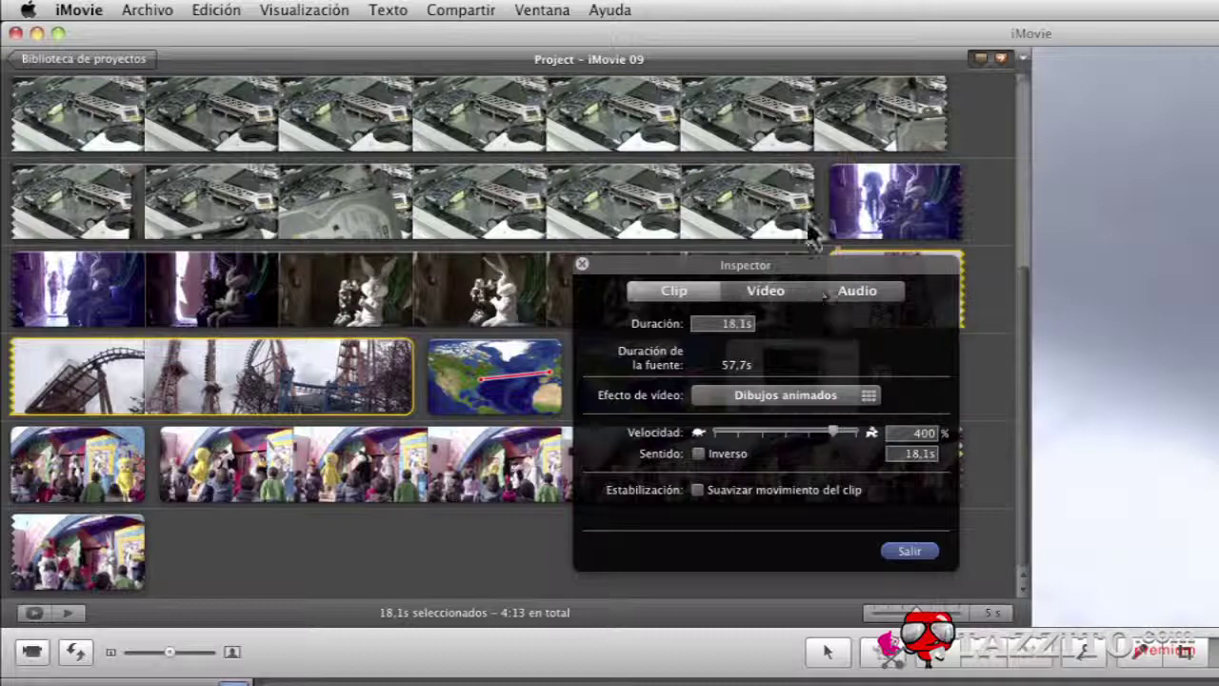
pyautogui.click(907, 552)
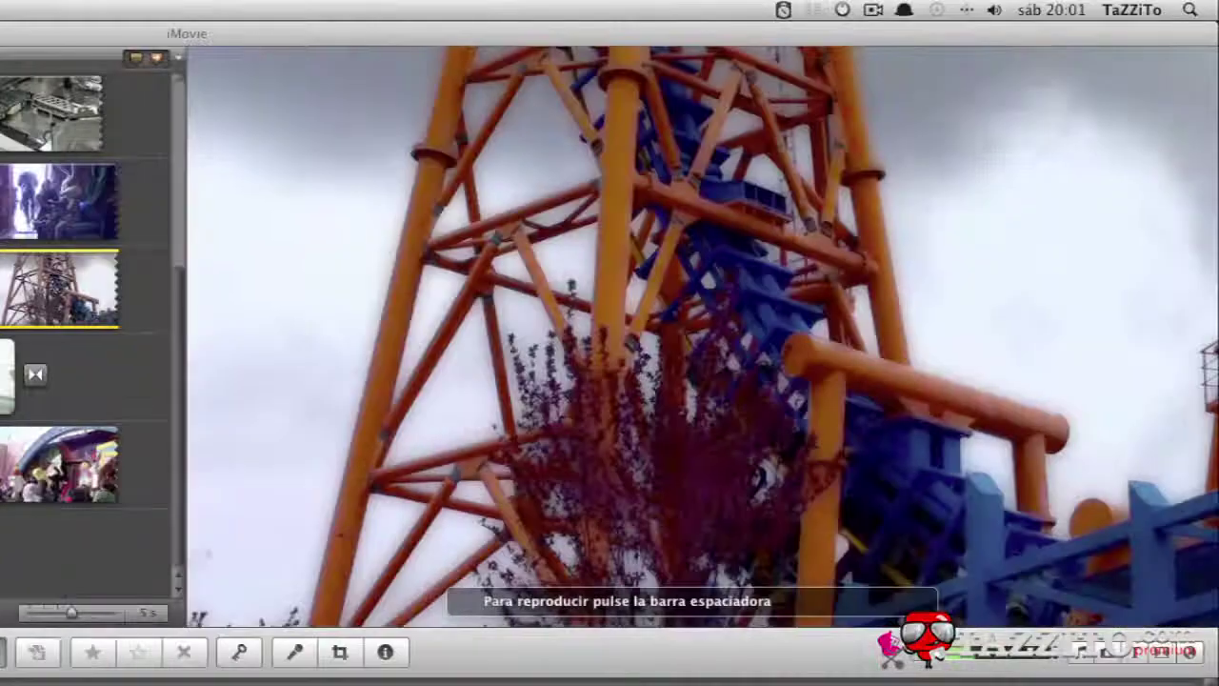
pyautogui.press('space')
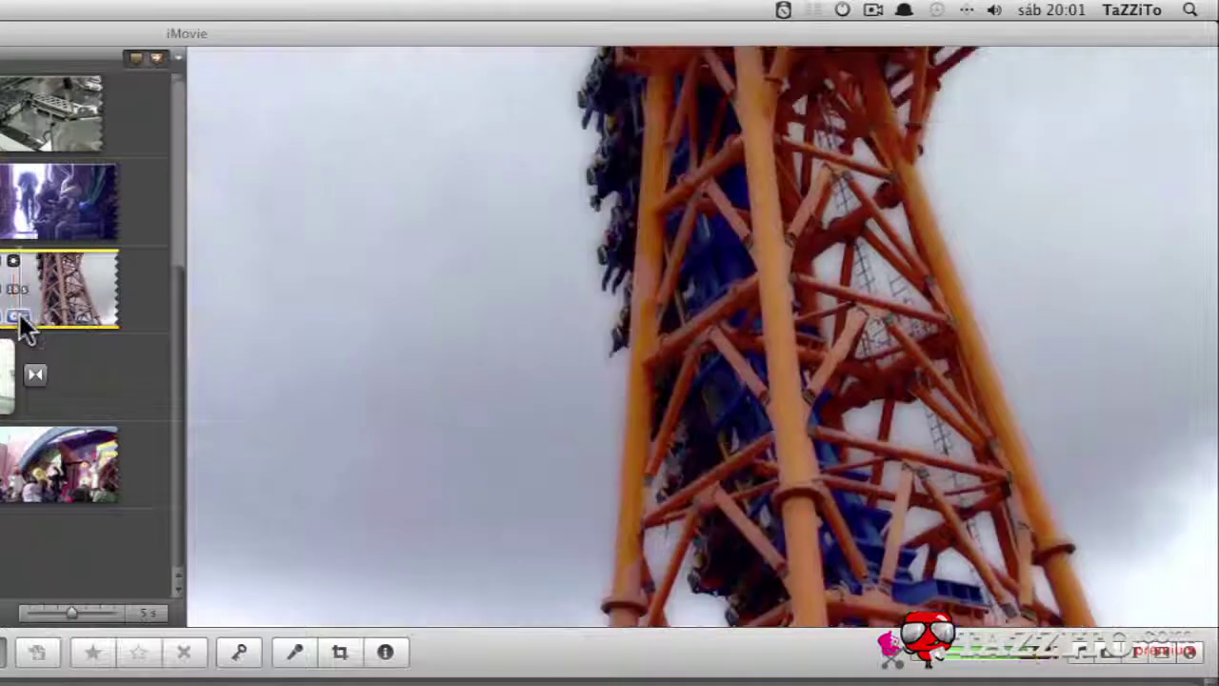
# Step: Slow the roller coaster clip to 25% in its clip adjustments and preview it from the start
pyautogui.click(14, 317)
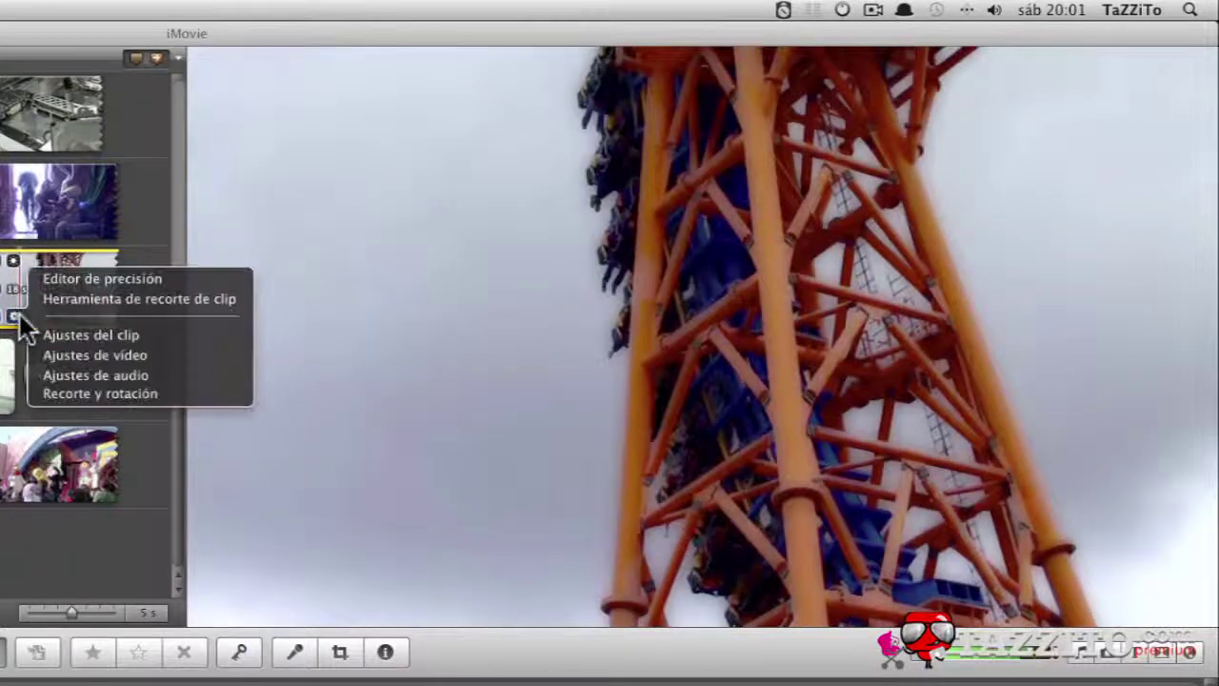
pyautogui.click(100, 336)
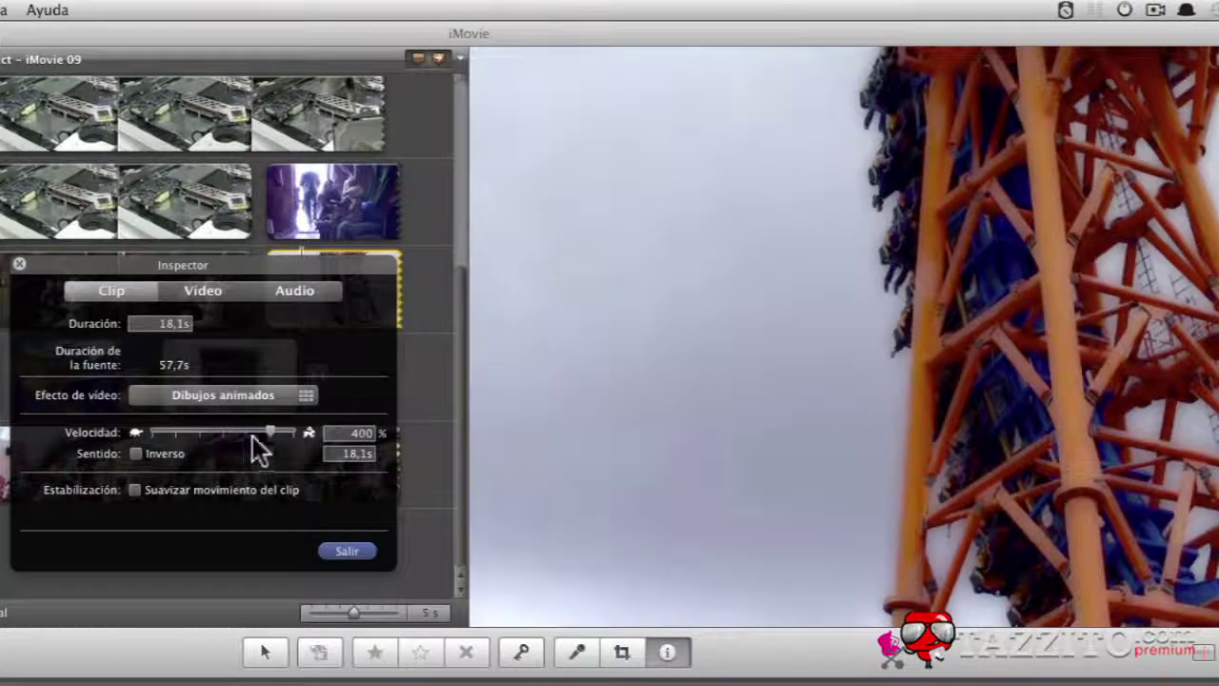
pyautogui.moveTo(267, 430); pyautogui.dragTo(179, 434)
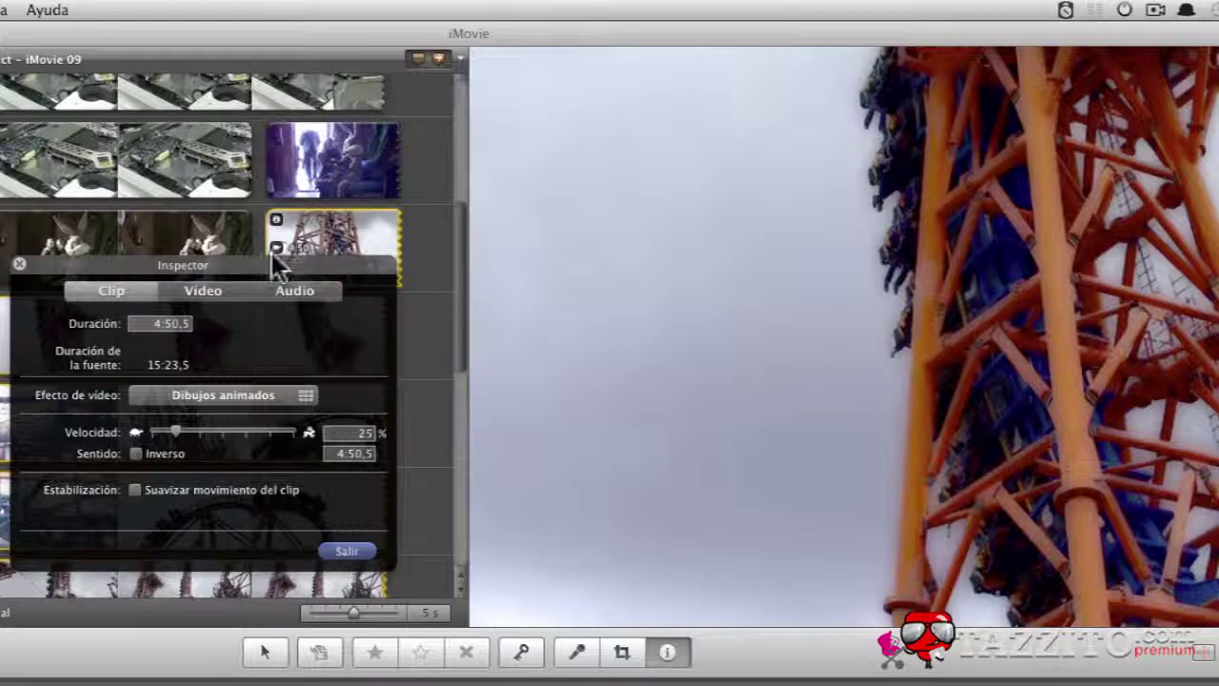
pyautogui.moveTo(264, 264); pyautogui.dragTo(301, 538)
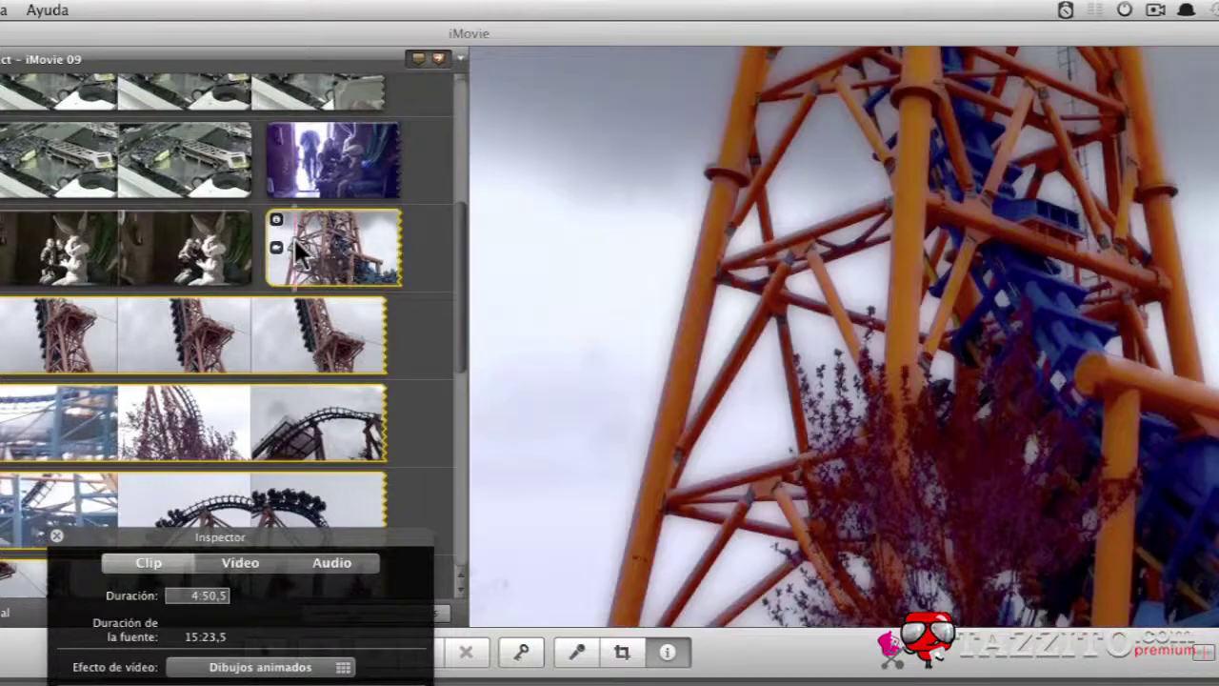
pyautogui.press('space')
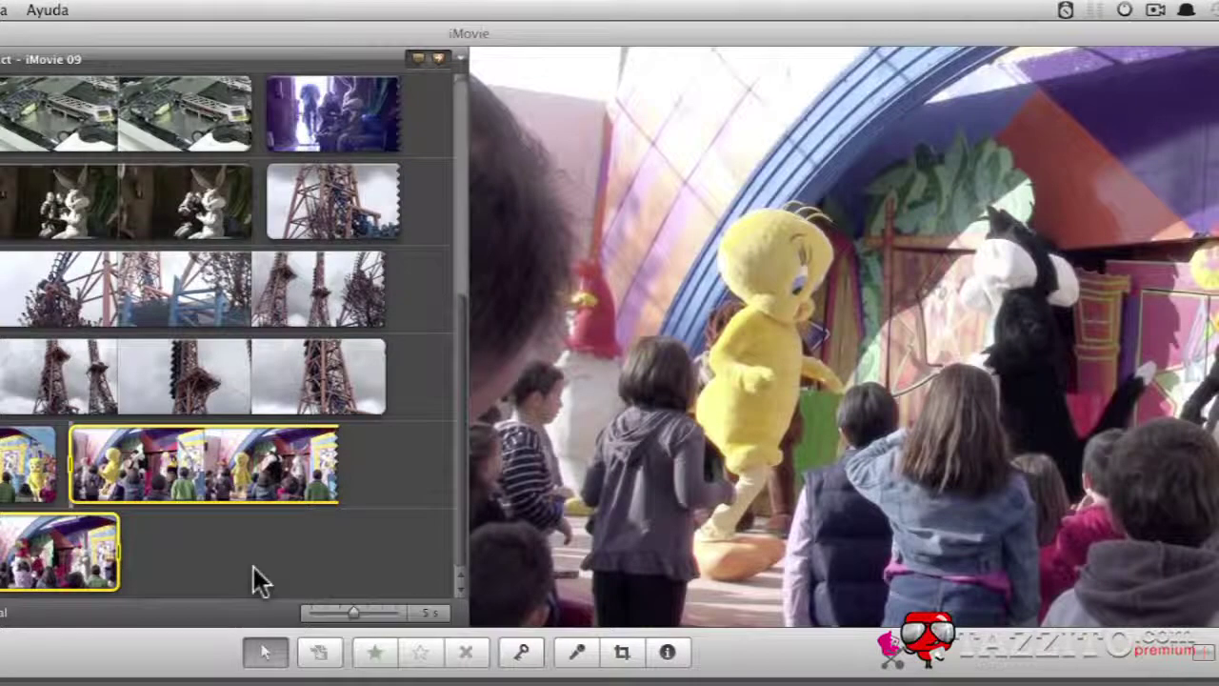
# Step: Reverse the playback direction of the final costumed-characters stage clip through its clip adjustments and preview it
pyautogui.click(262, 581)
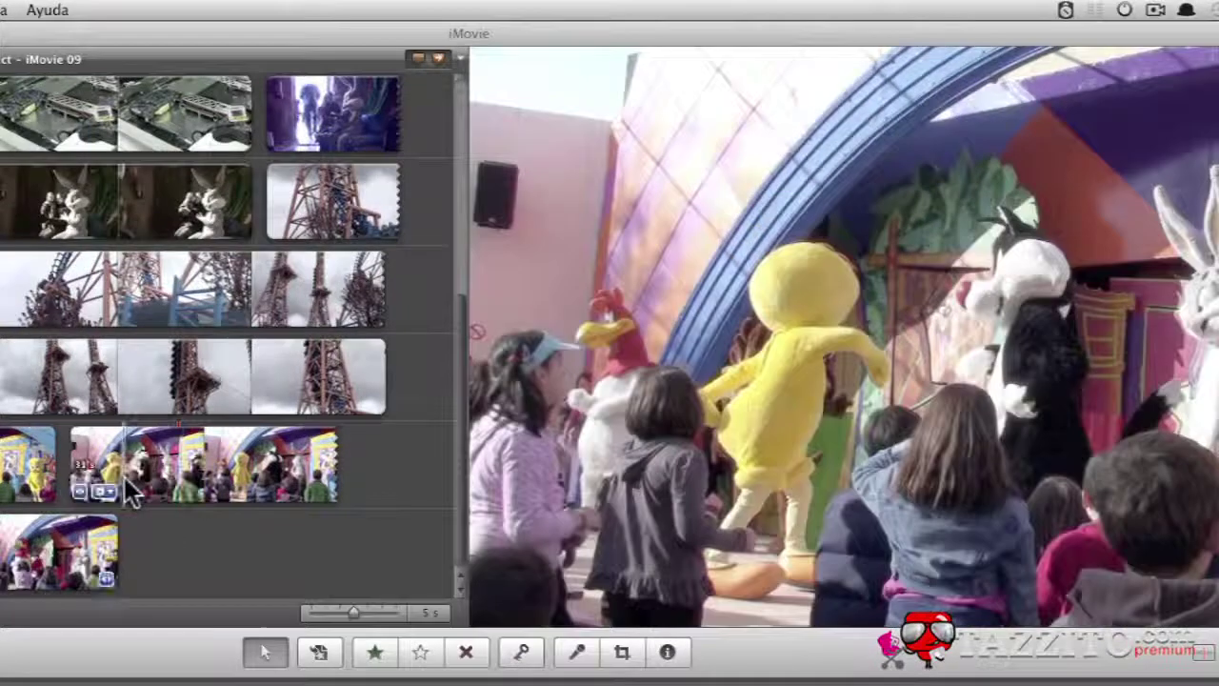
pyautogui.click(125, 479)
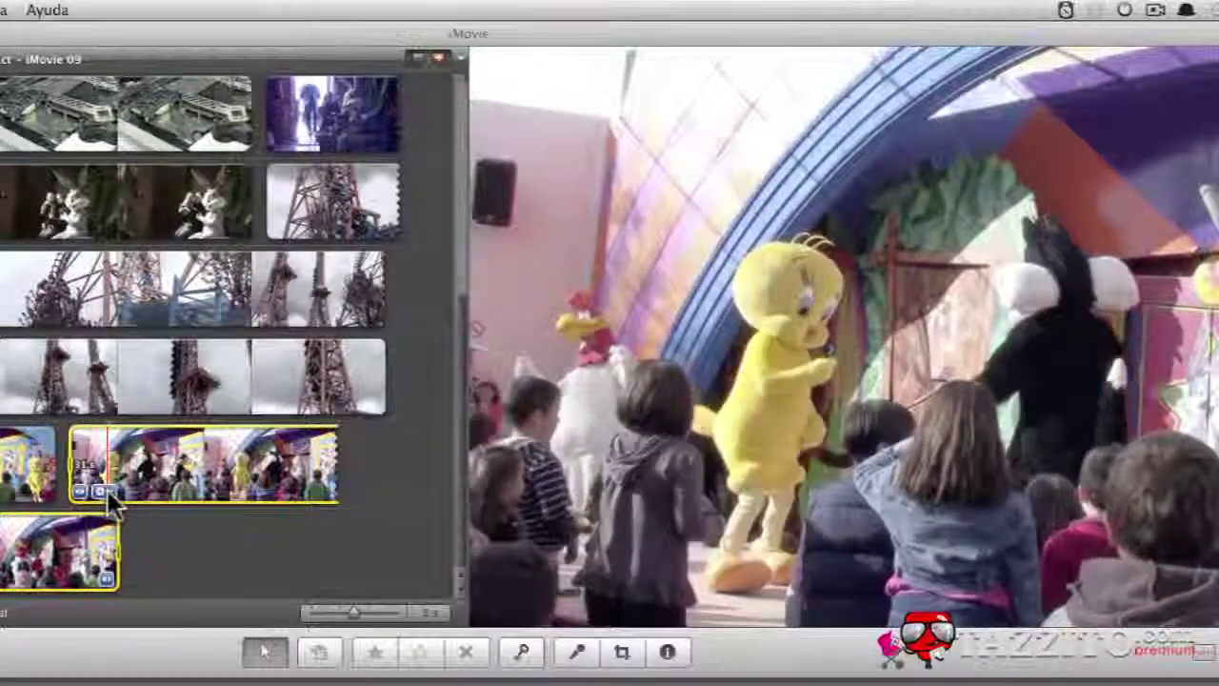
pyautogui.click(108, 491)
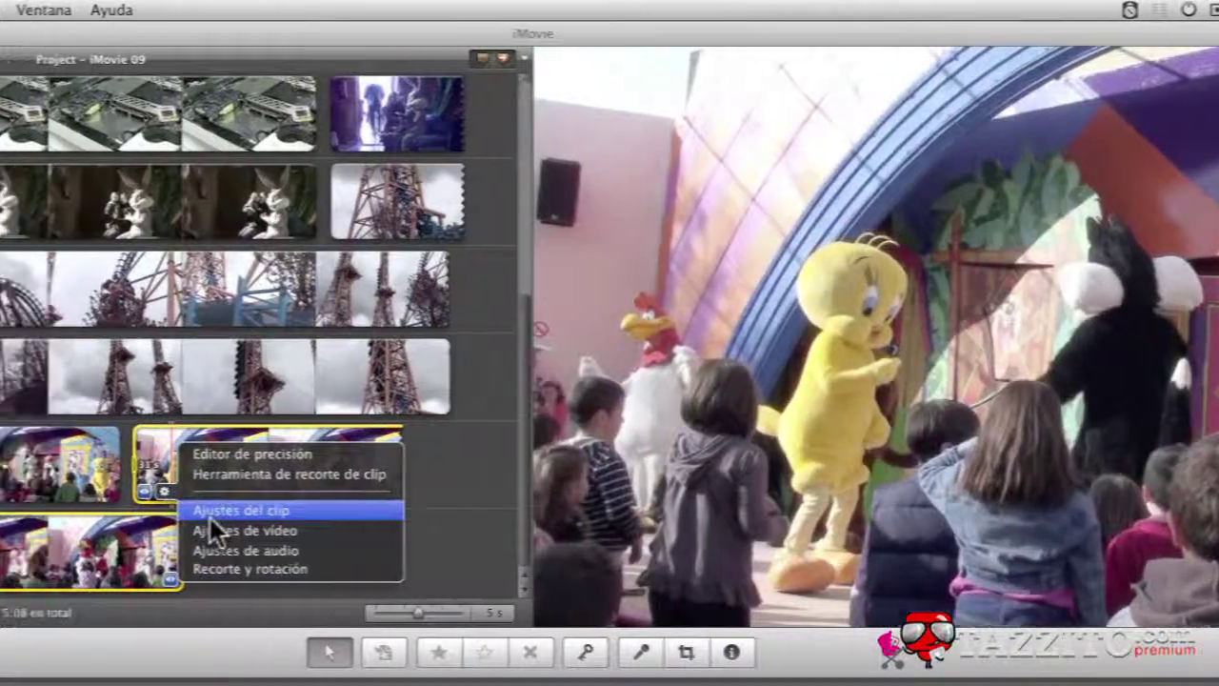
pyautogui.click(211, 512)
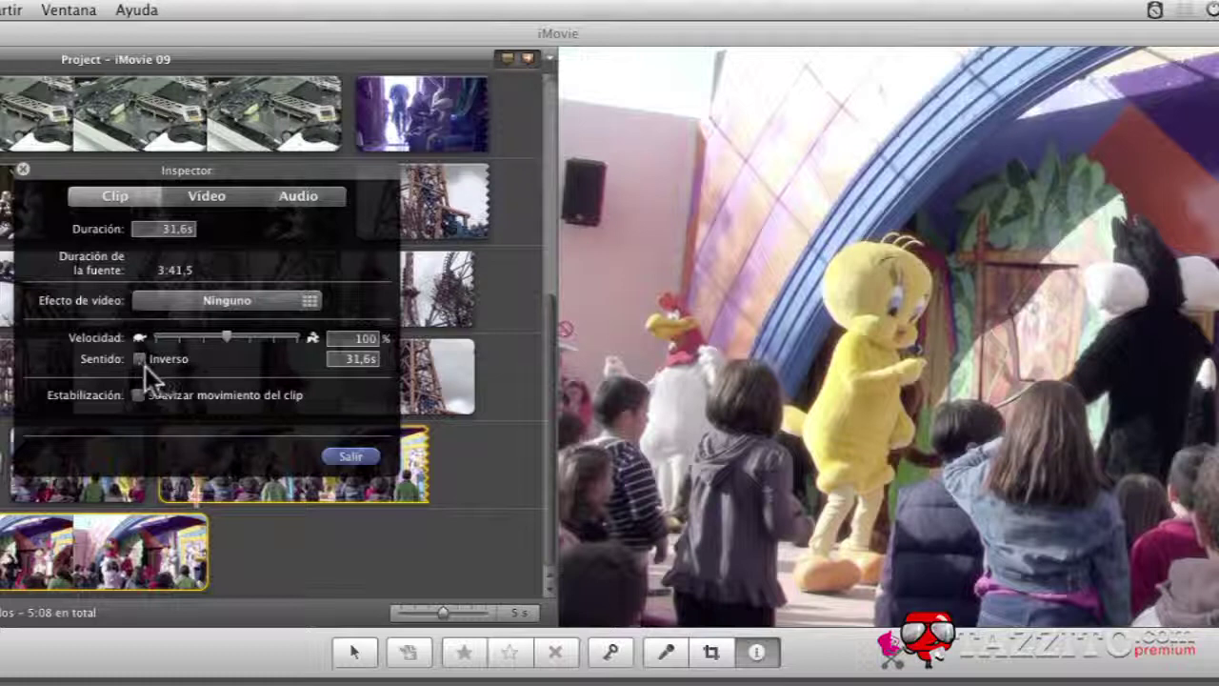
pyautogui.click(140, 359)
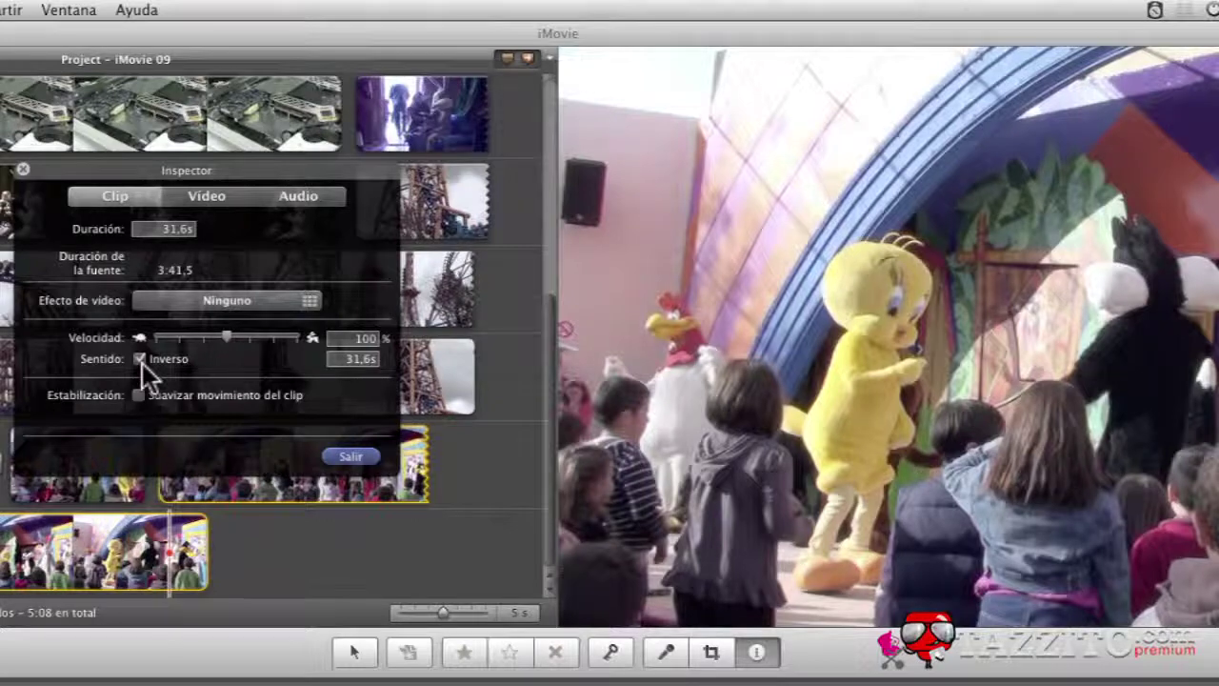
pyautogui.click(350, 456)
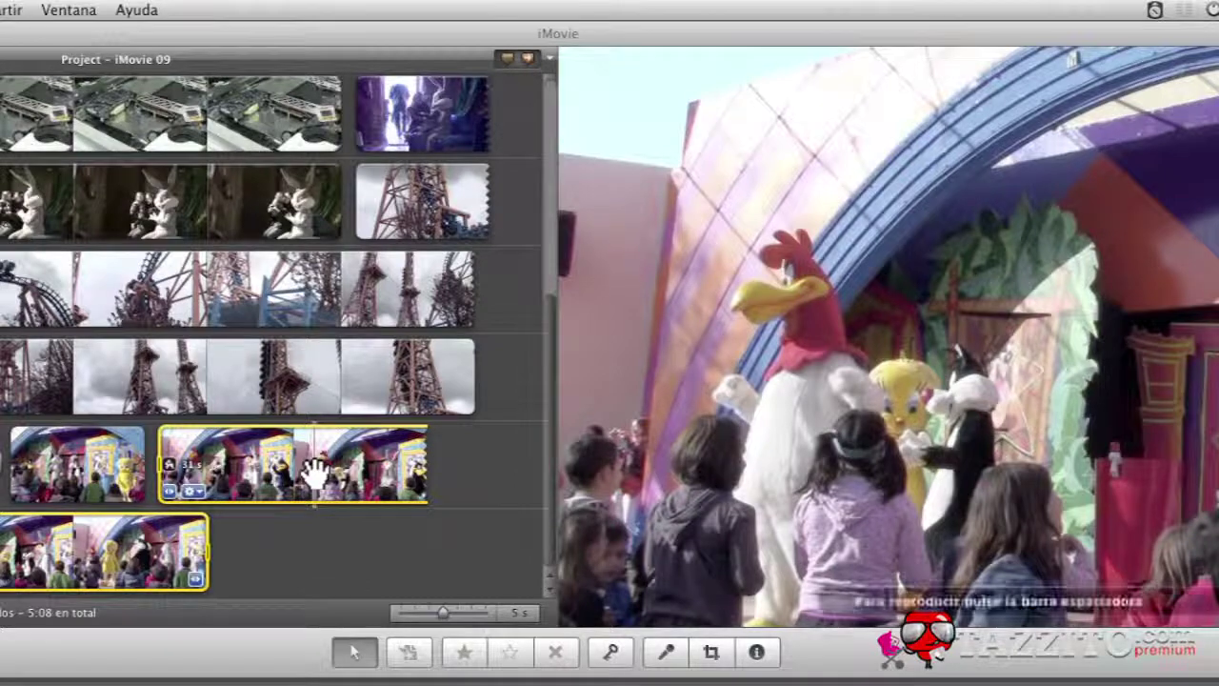
pyautogui.press('space')
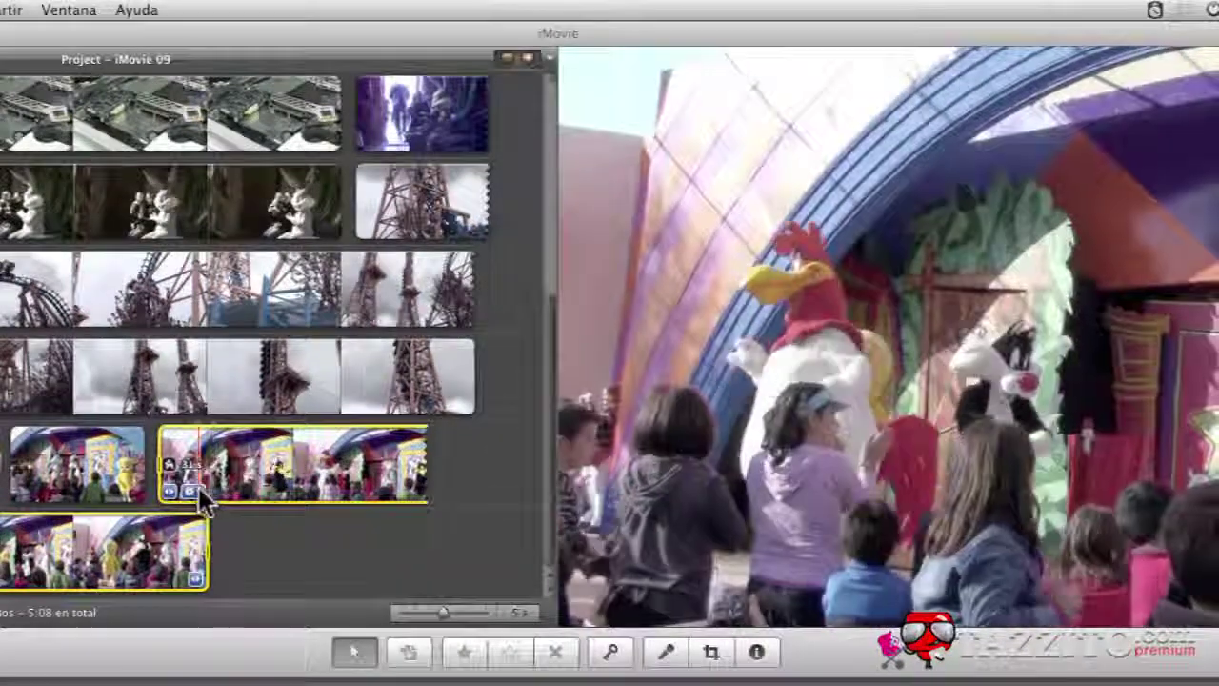
# Step: Raise the reversed stage clip's speed to 400% in its clip adjustments and exit the Inspector
pyautogui.click(198, 486)
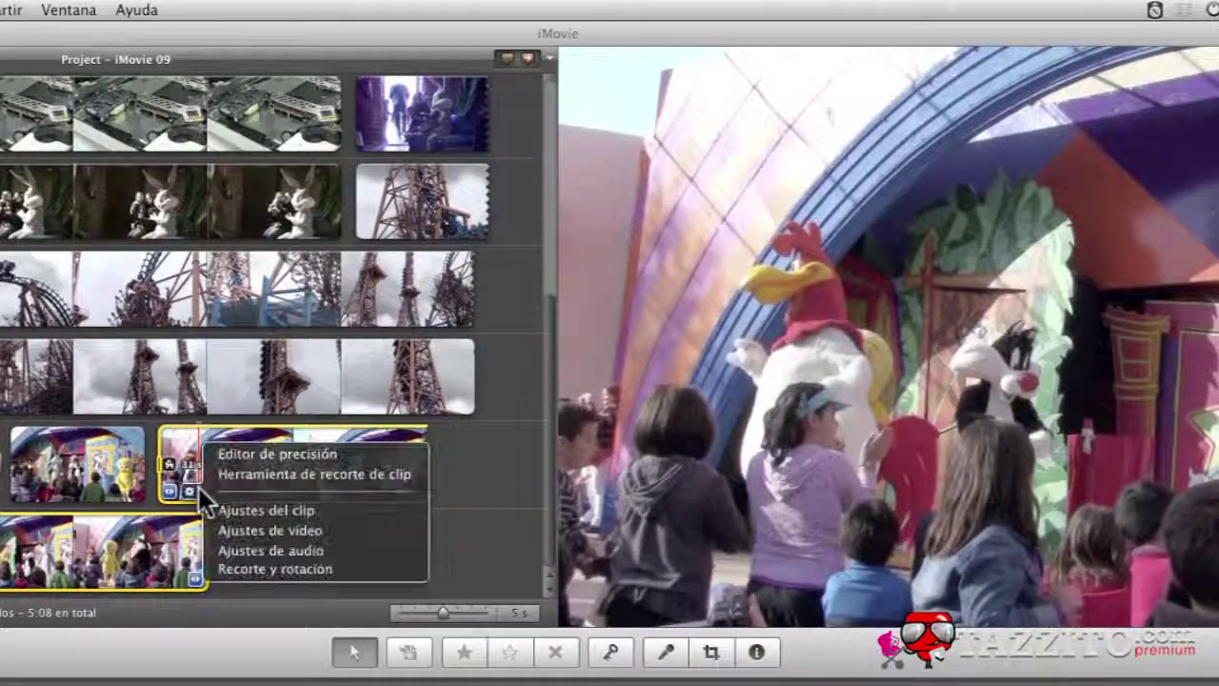
pyautogui.click(262, 506)
pyautogui.moveTo(224, 333); pyautogui.dragTo(260, 336)
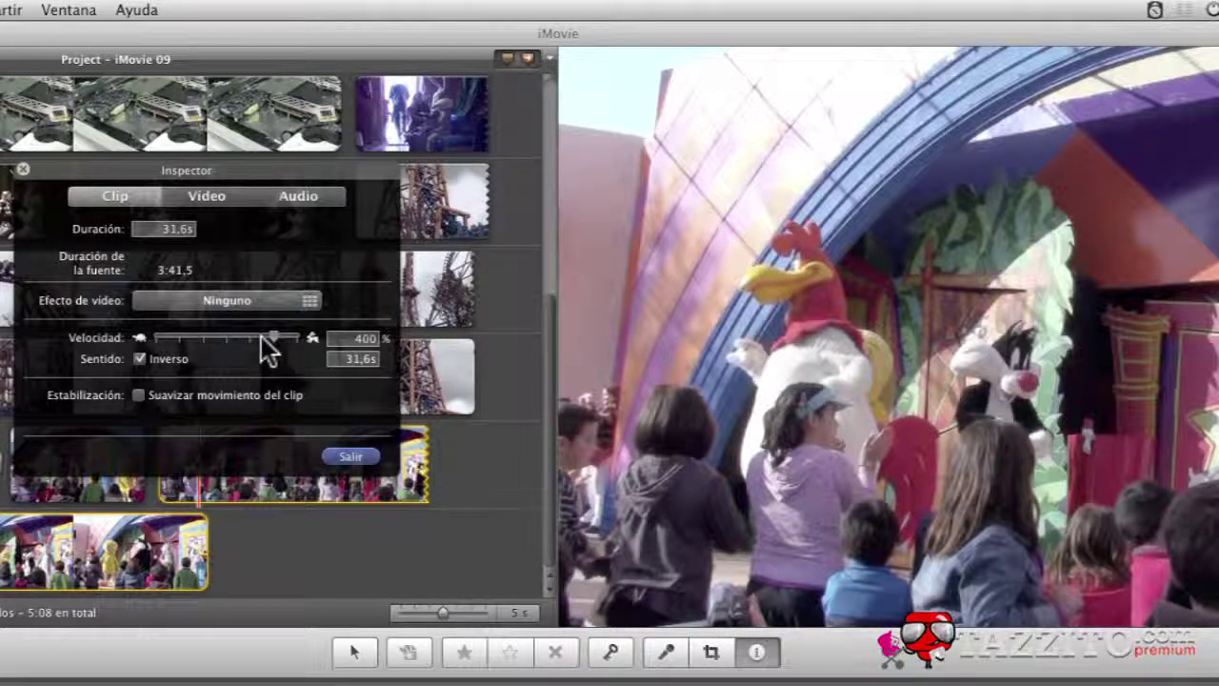
pyautogui.click(349, 457)
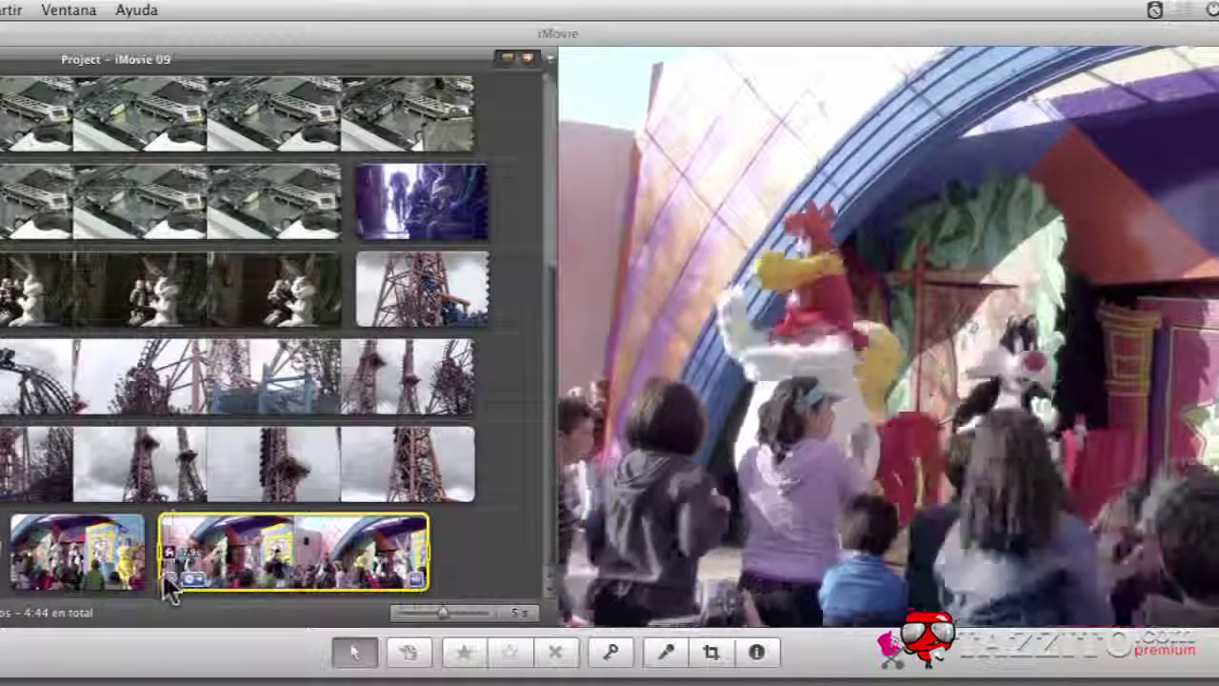